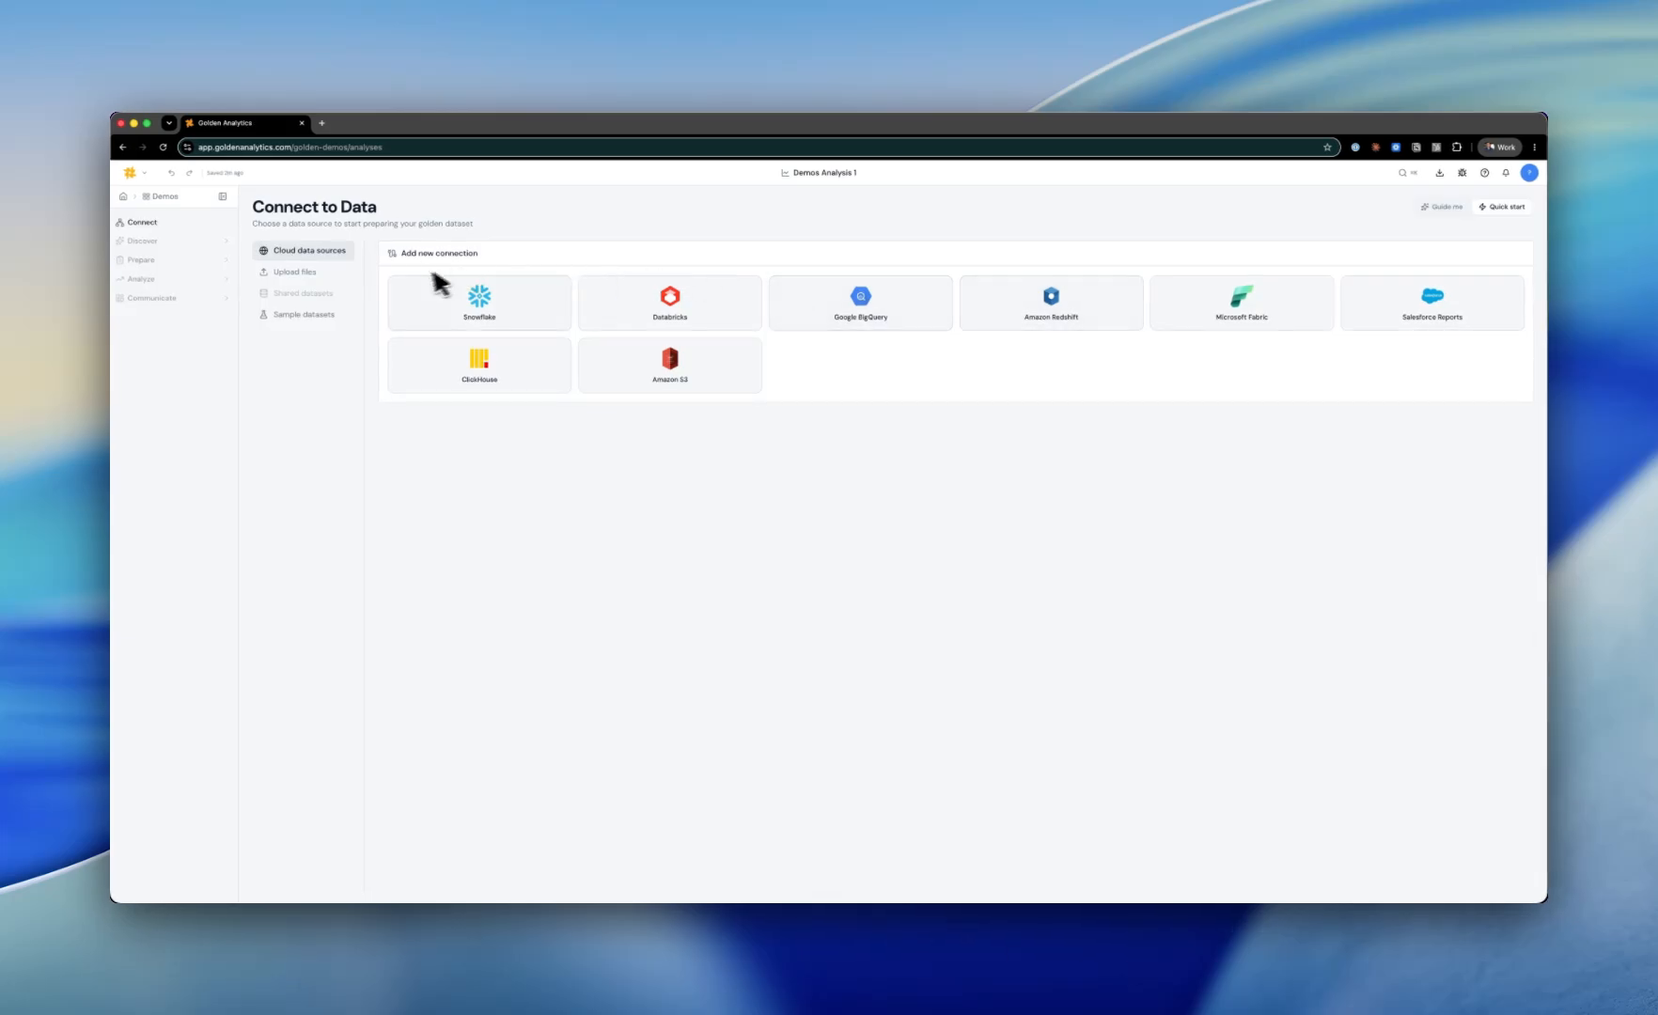
Step: Open the Golden Records sample dataset as the data source
click(334, 275)
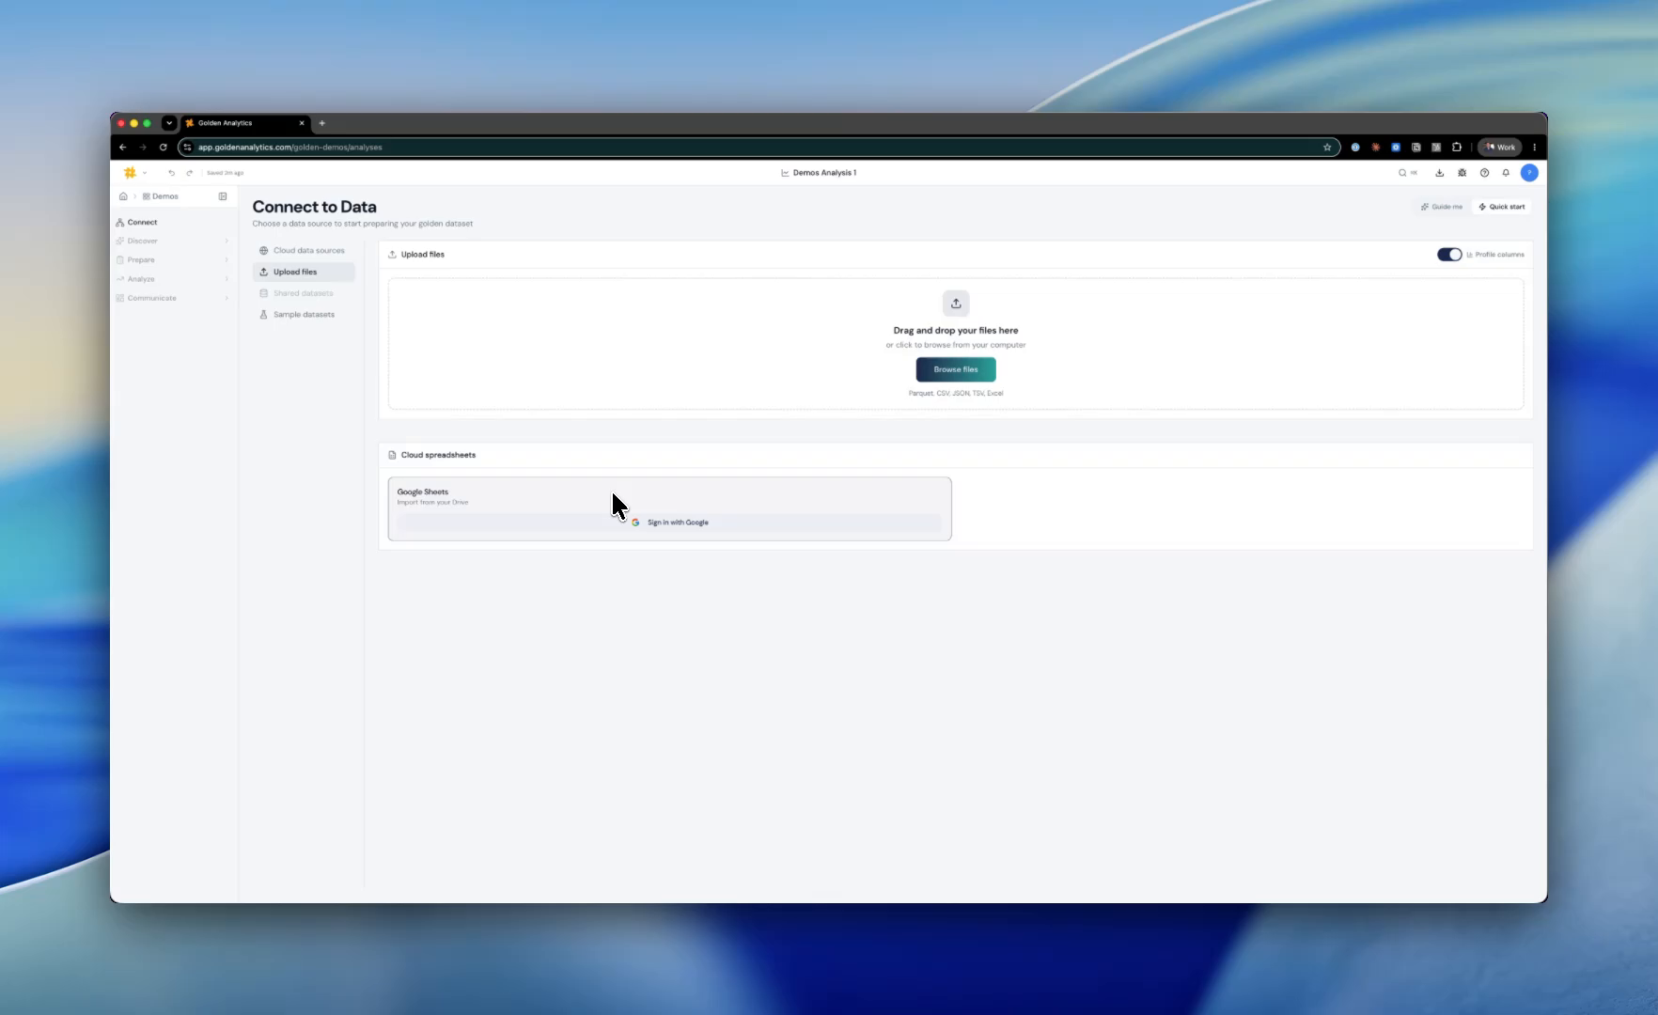
click(303, 315)
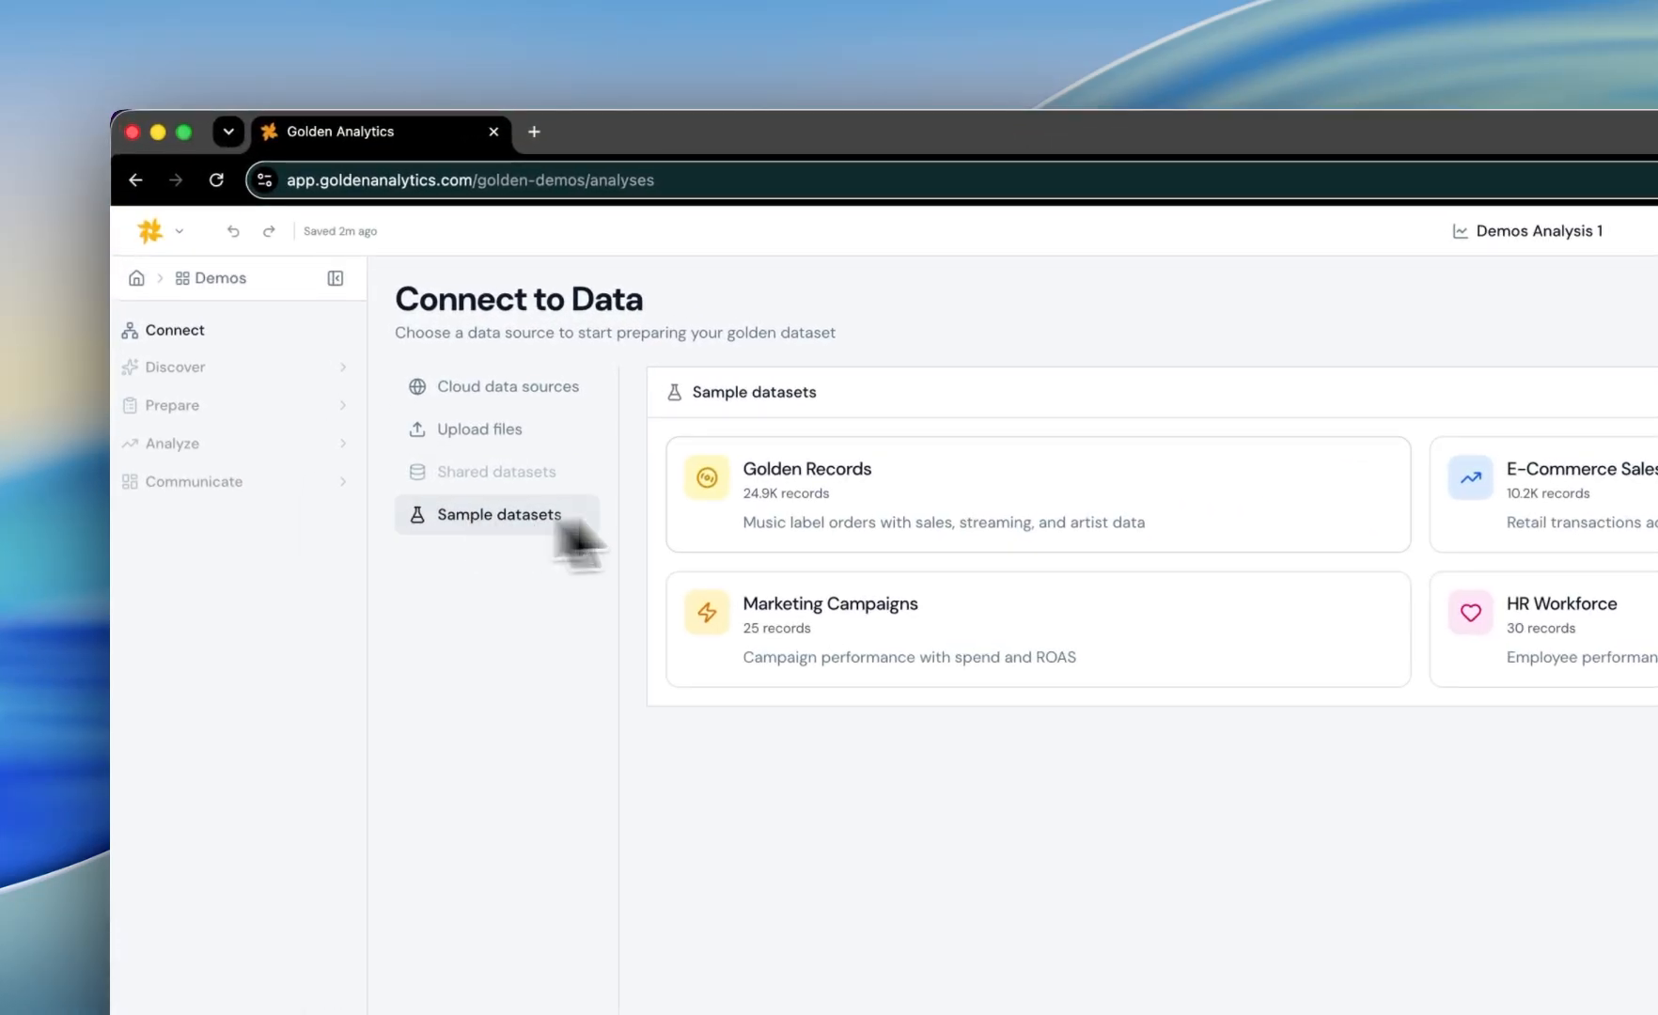
click(1016, 511)
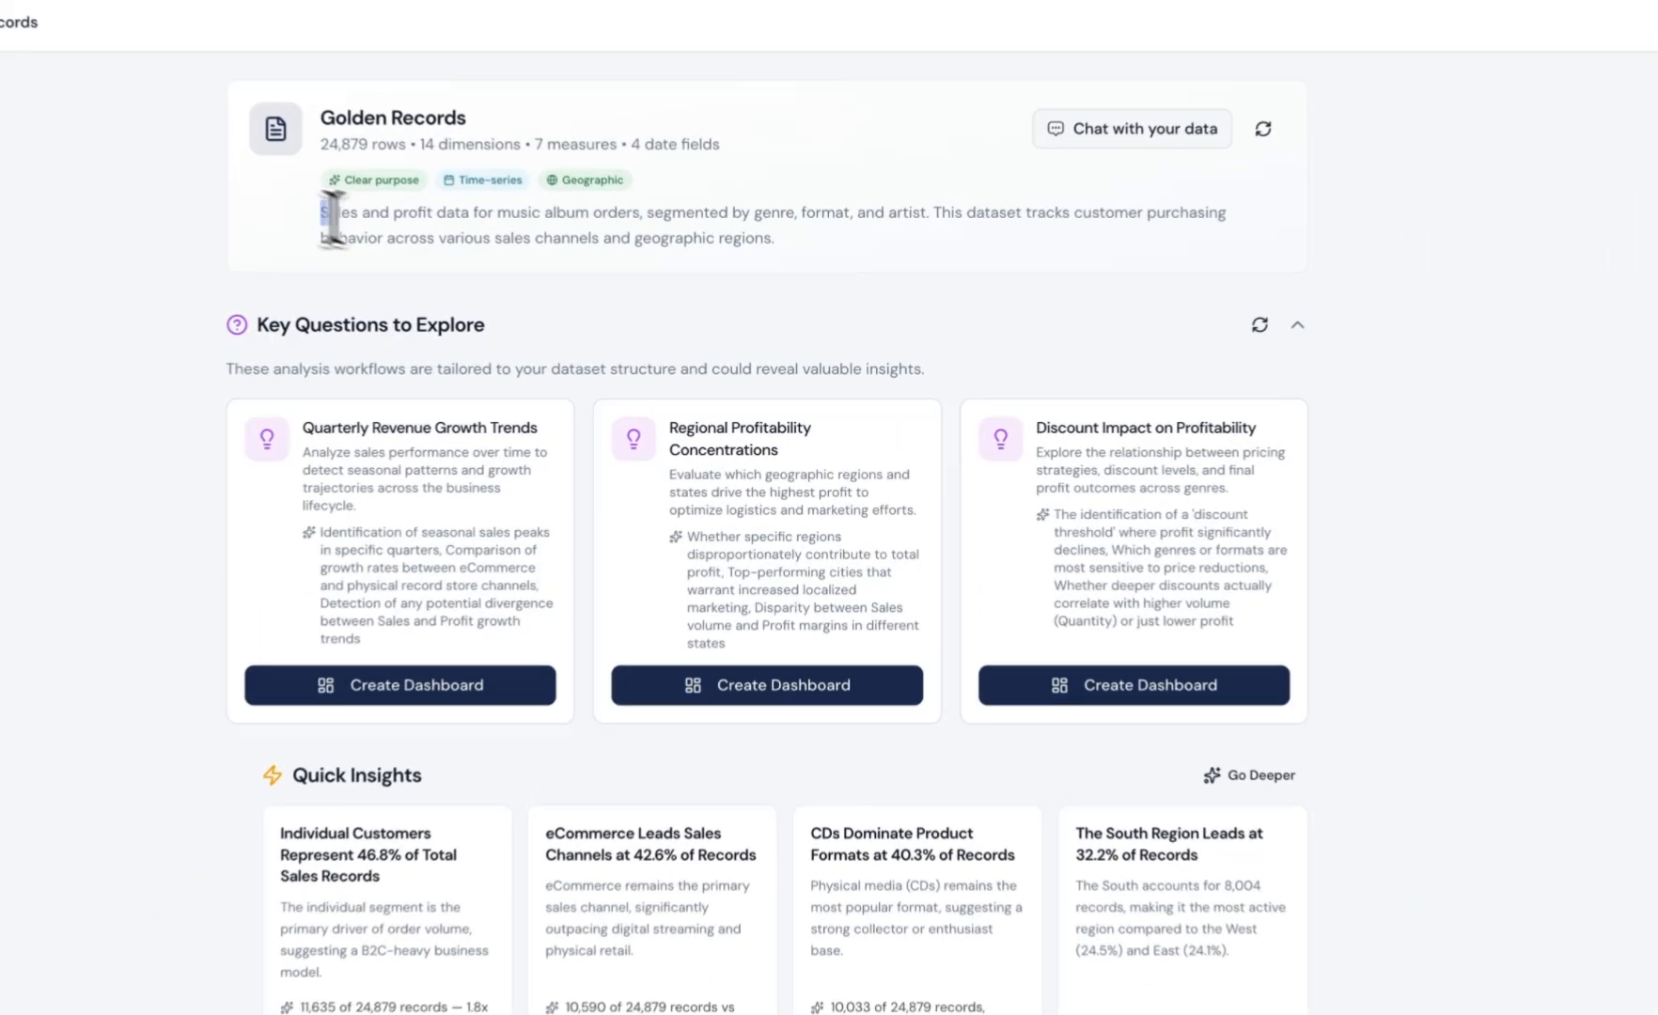
Step: Select all suggested visualizations and create a dashboard from them
drag(575, 313, 744, 333)
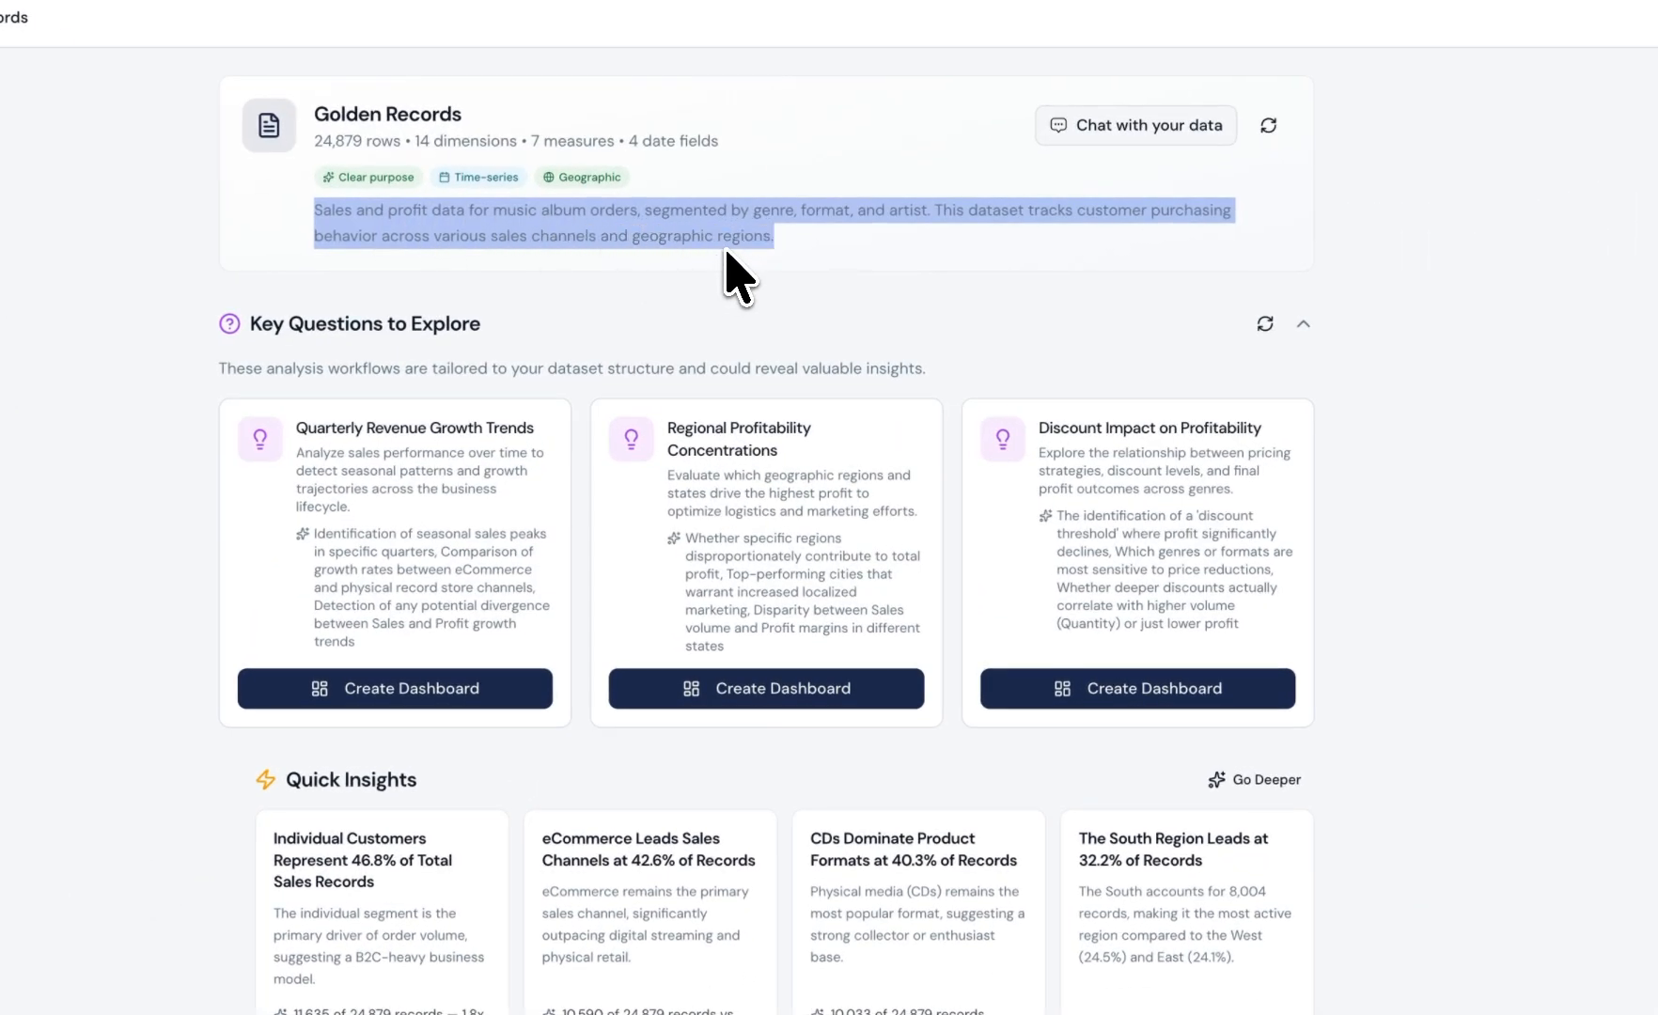
click(148, 452)
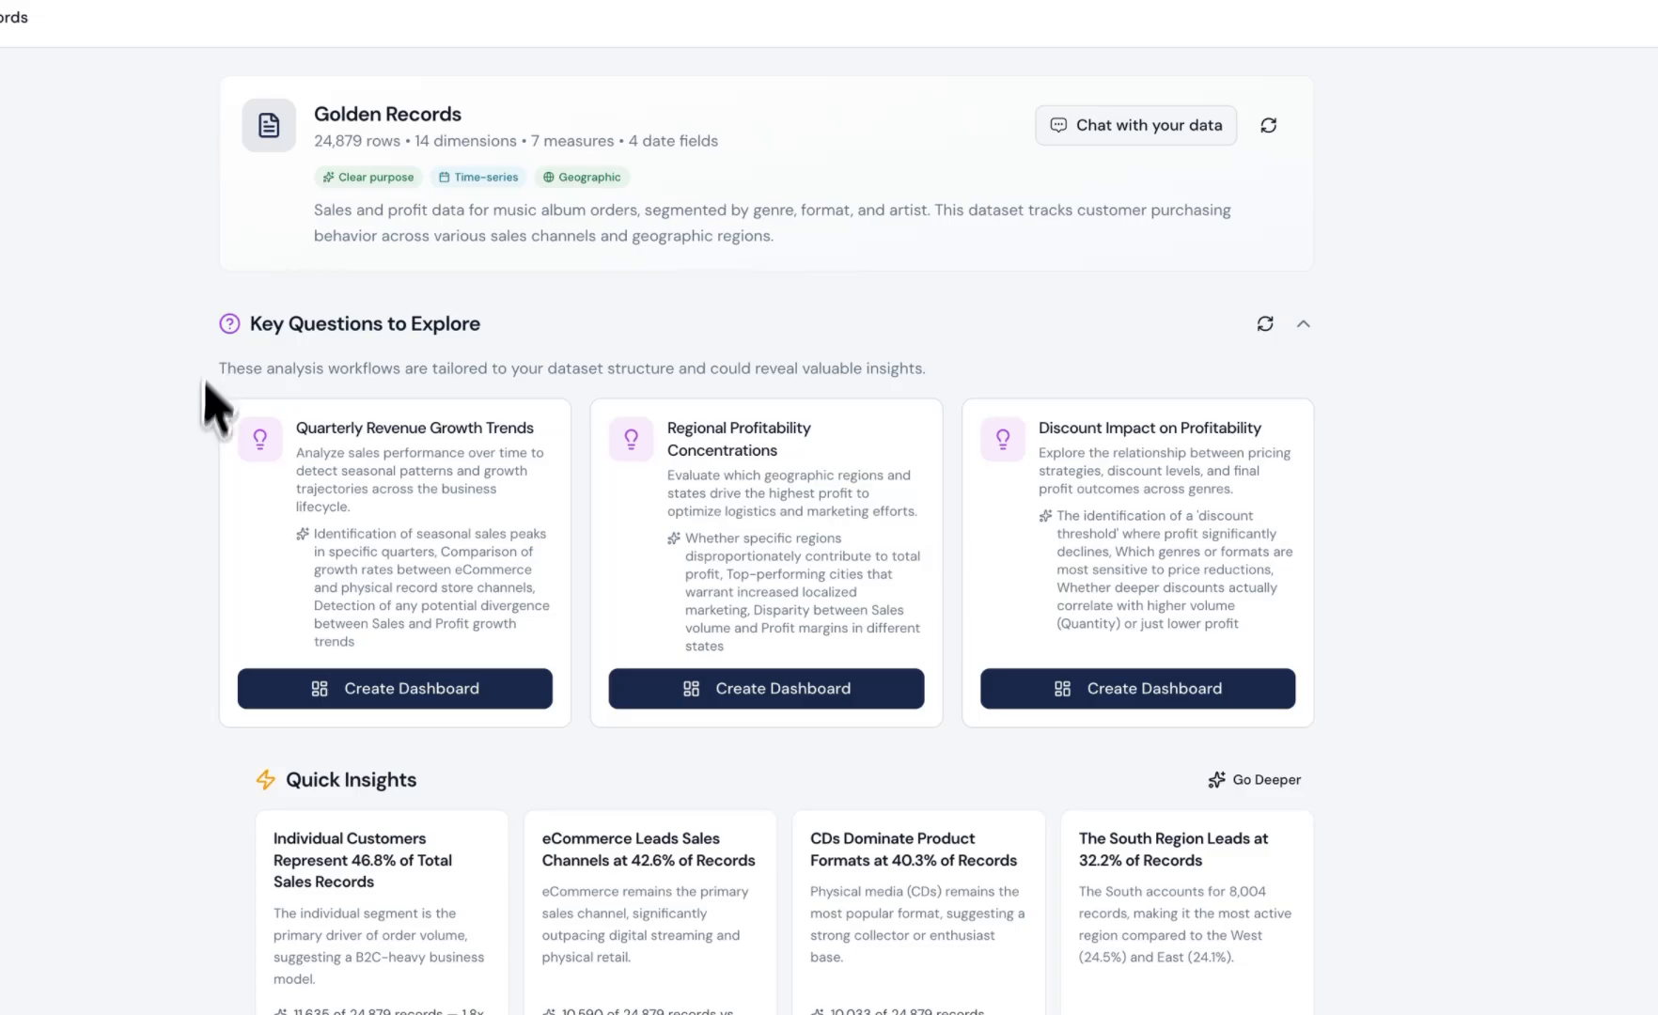
scroll(180, 589, down, 5)
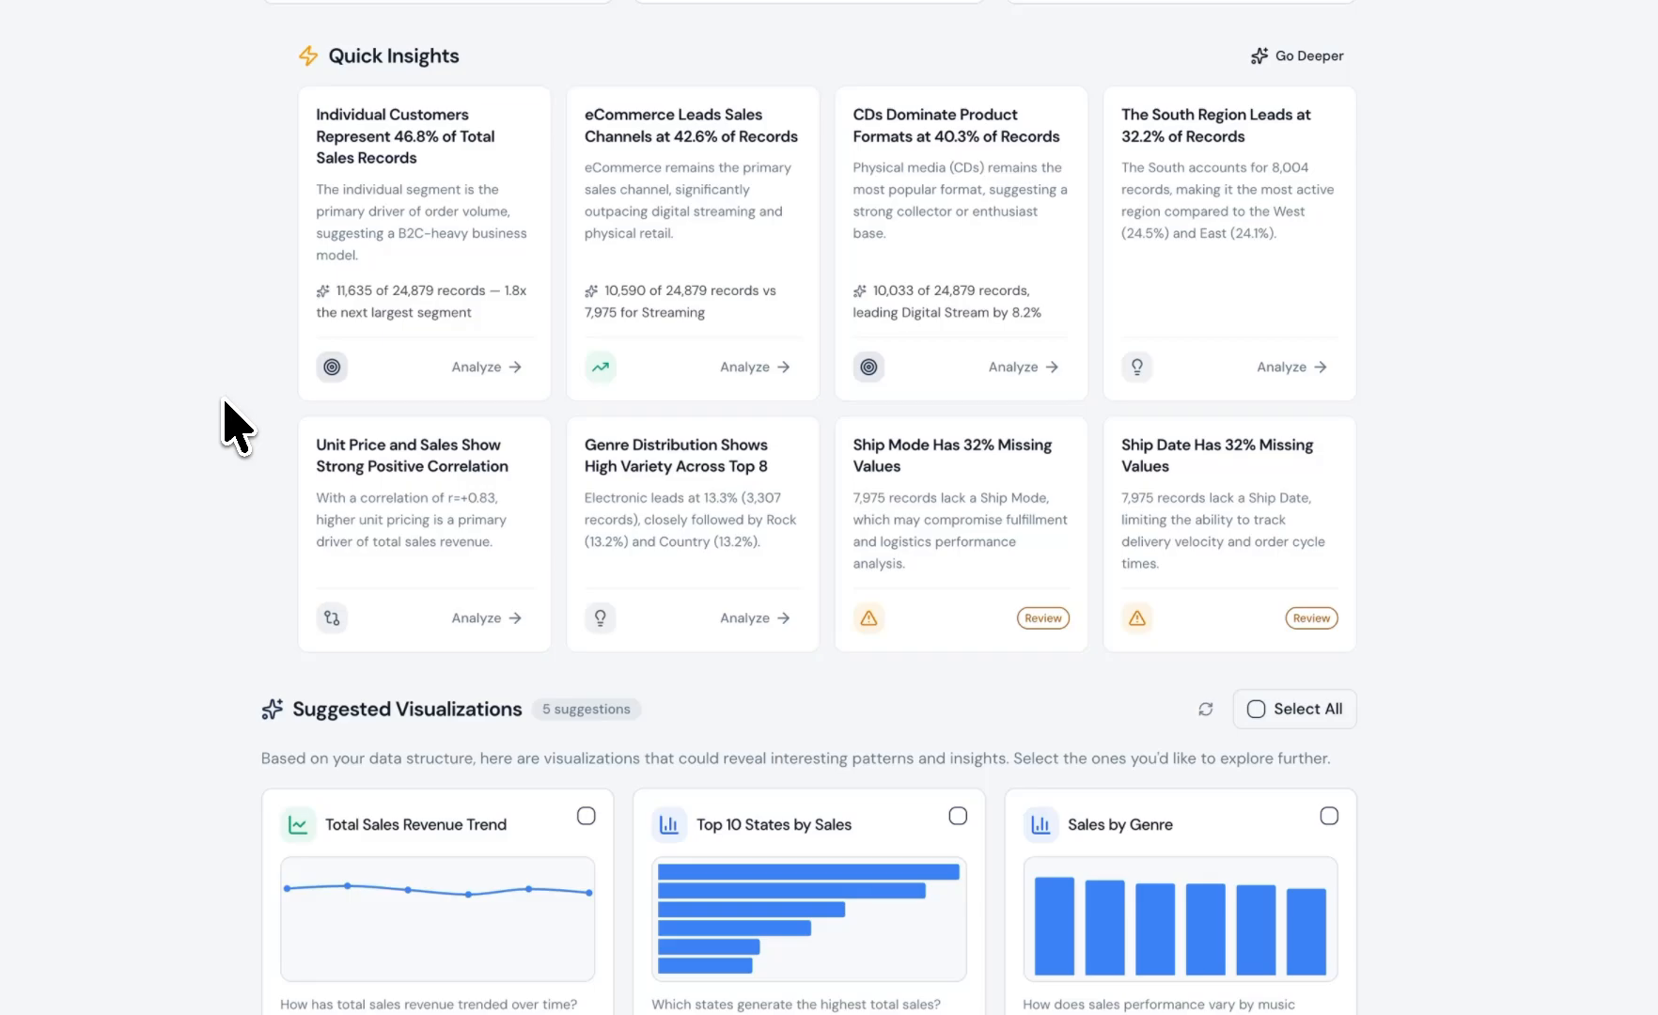
scroll(273, 525, down, 3)
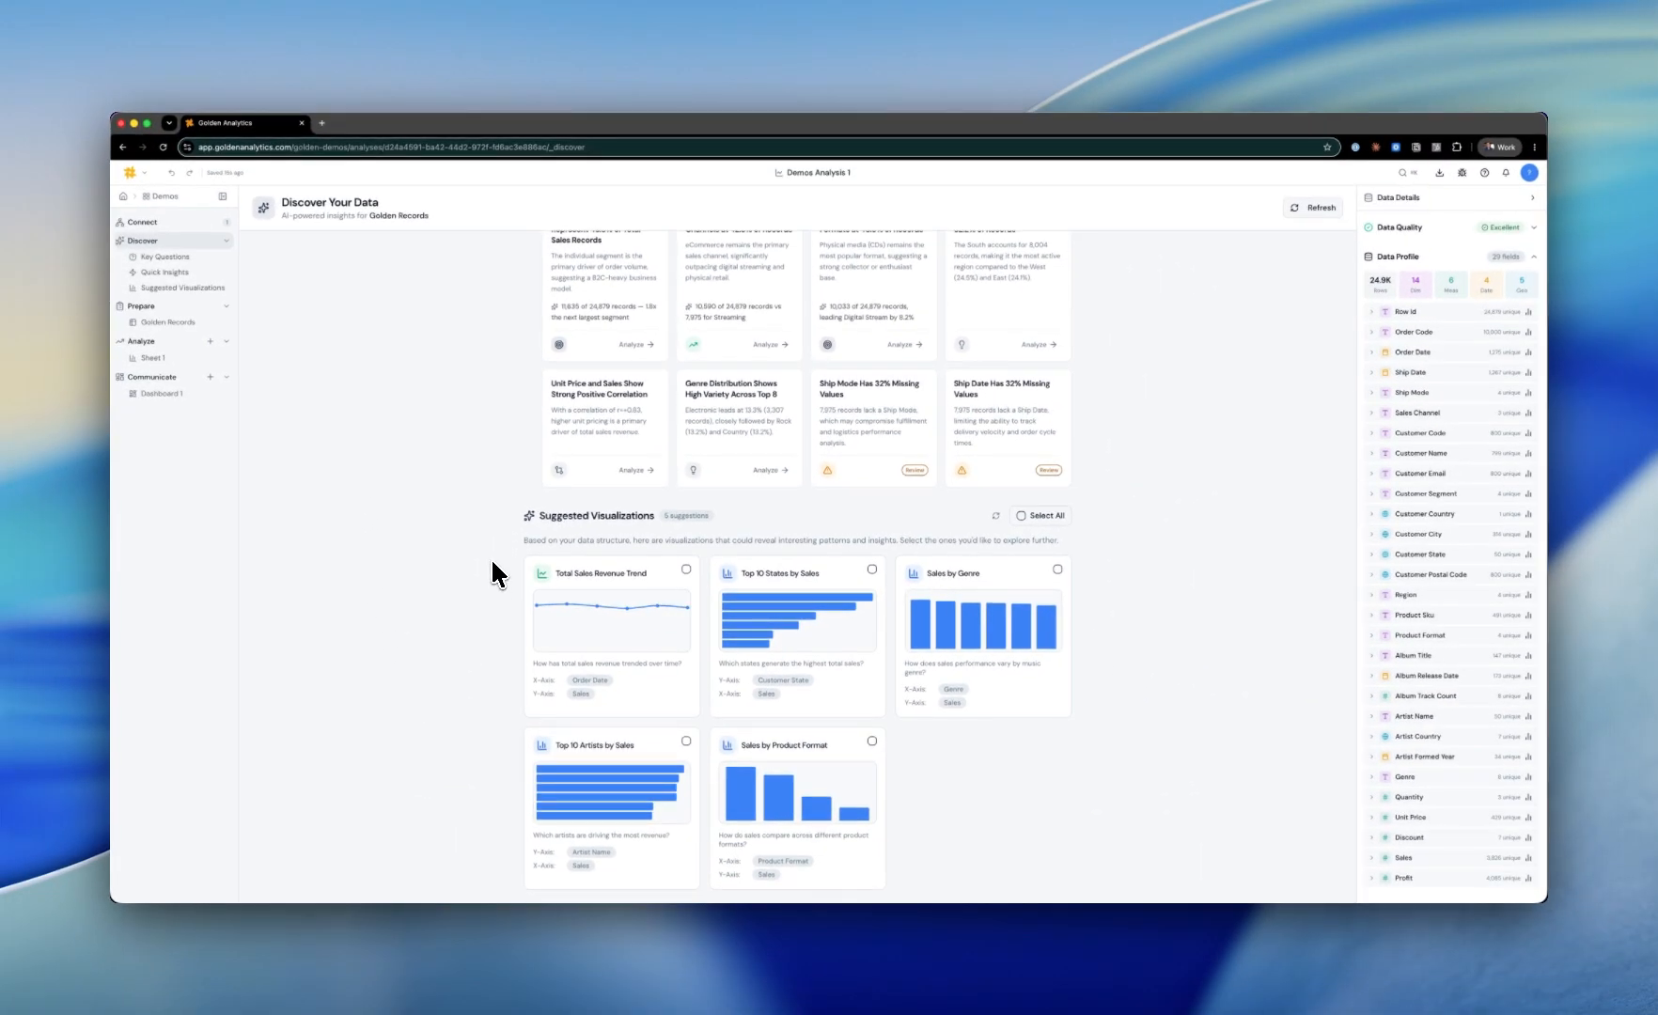
click(1034, 515)
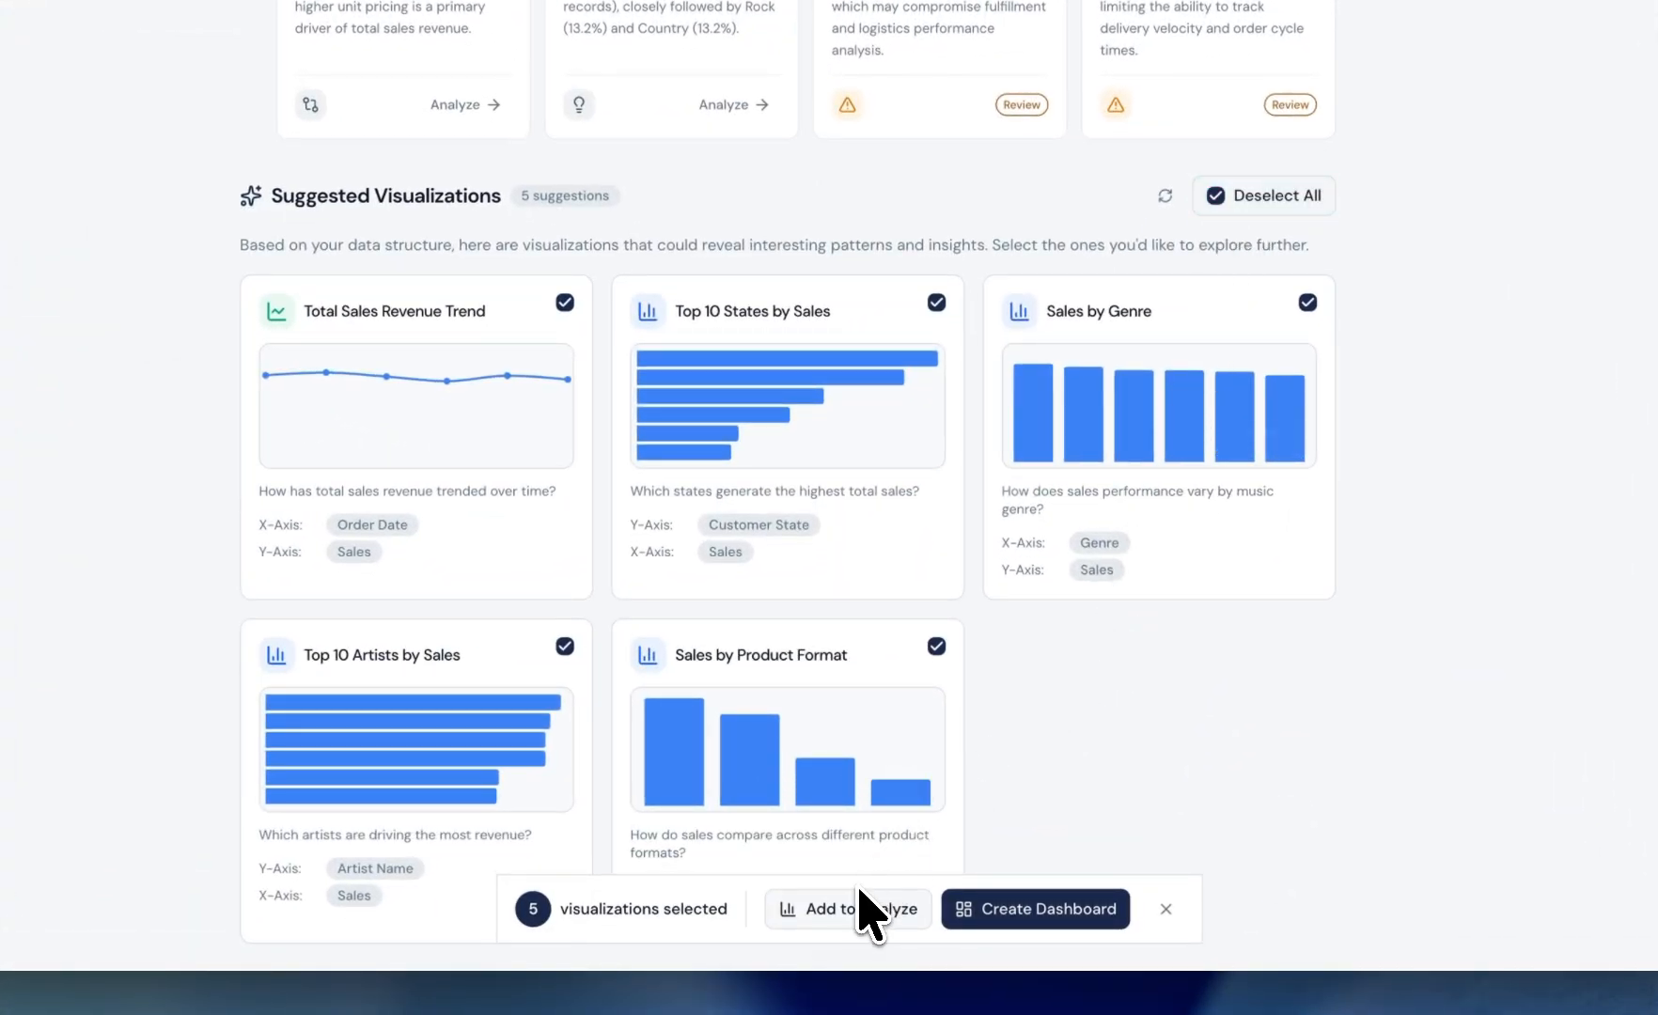
click(1015, 912)
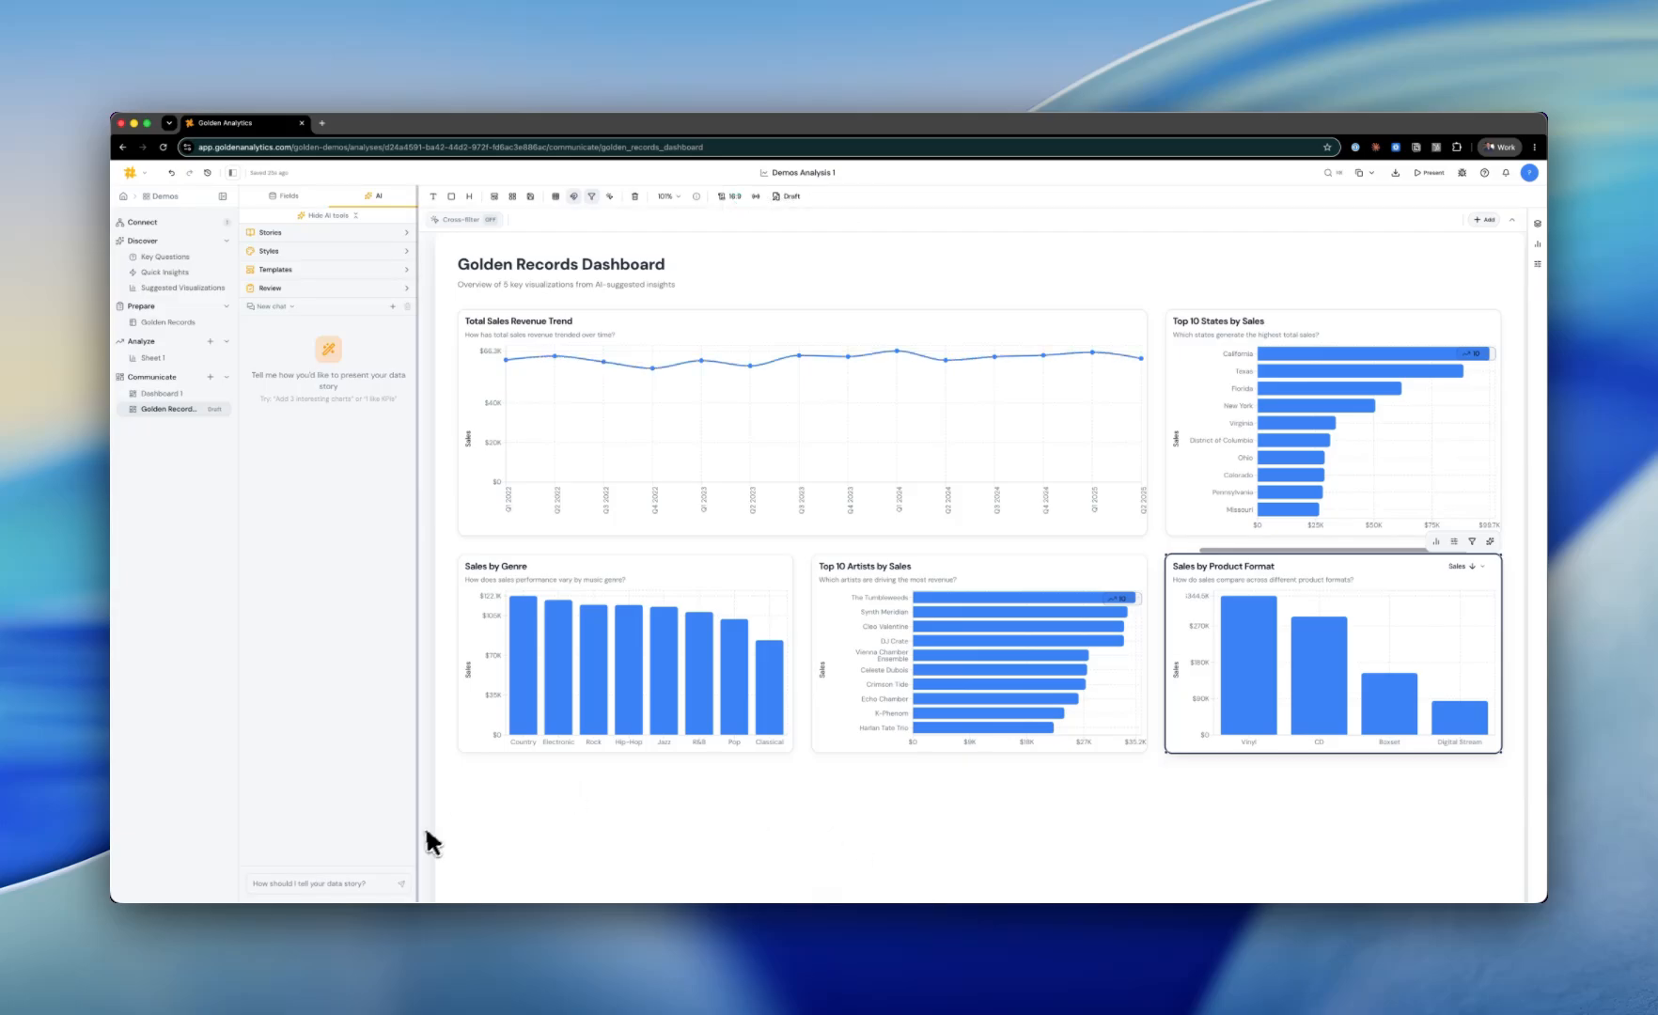
Step: Ask the AI assistant to "Add region to the sales trend"
click(303, 884)
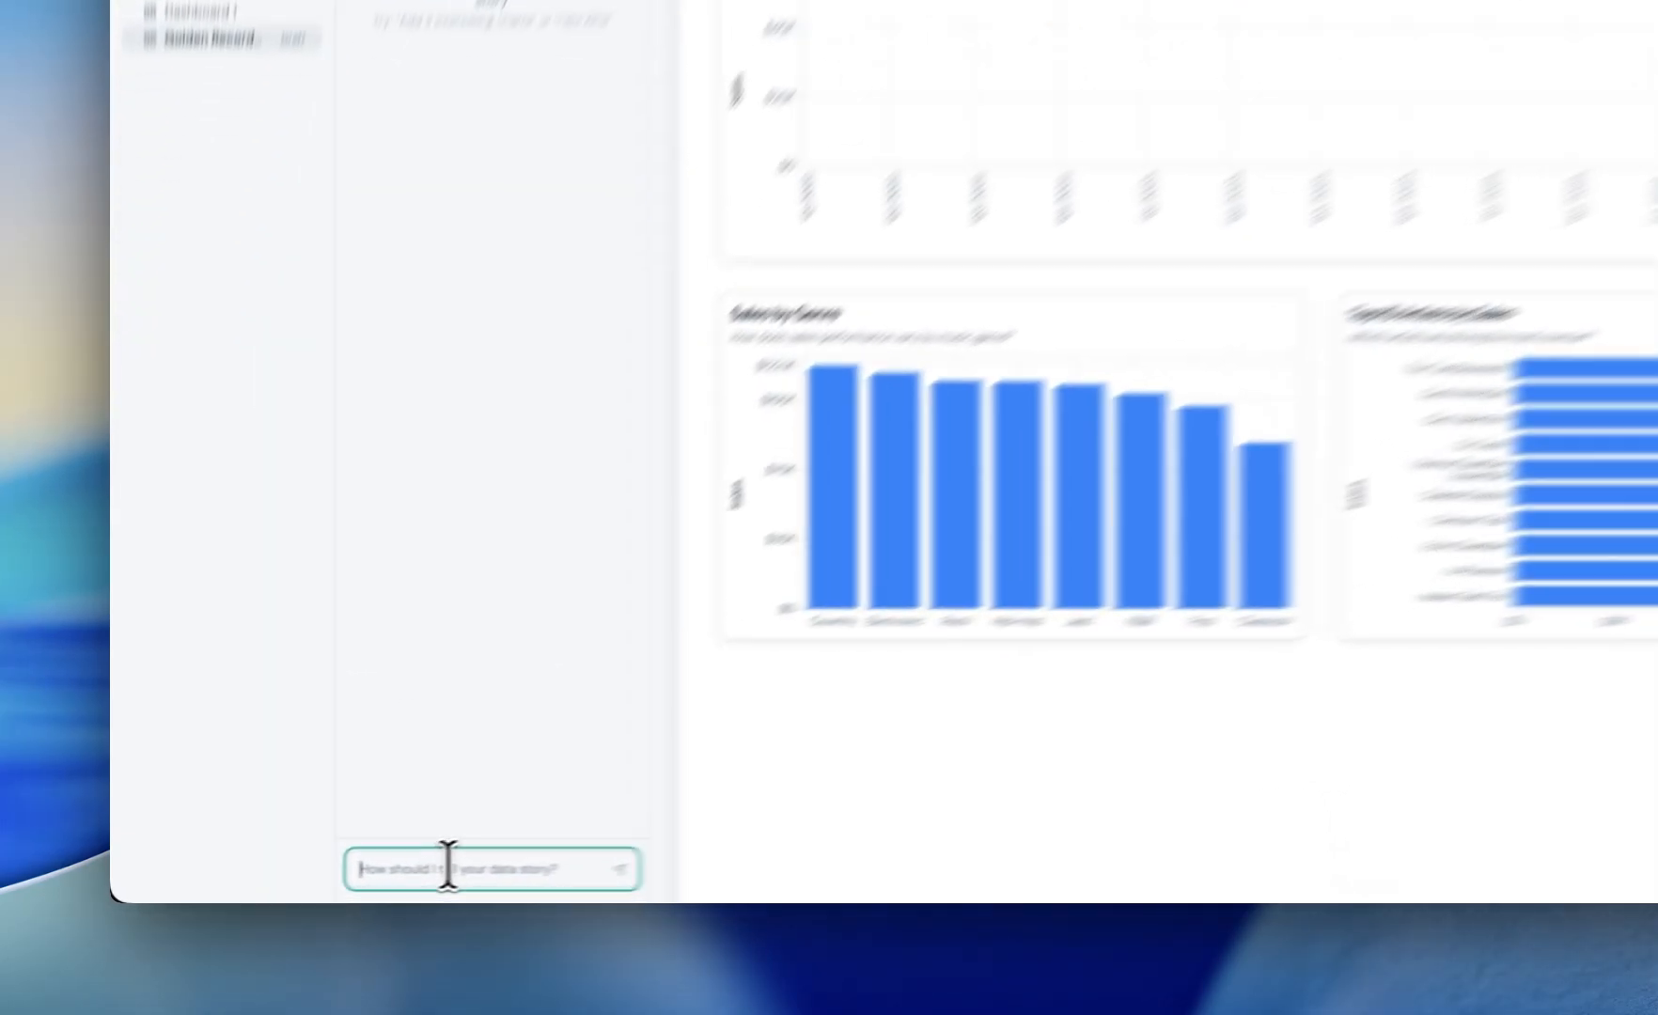
text(Add region to the sales trend)
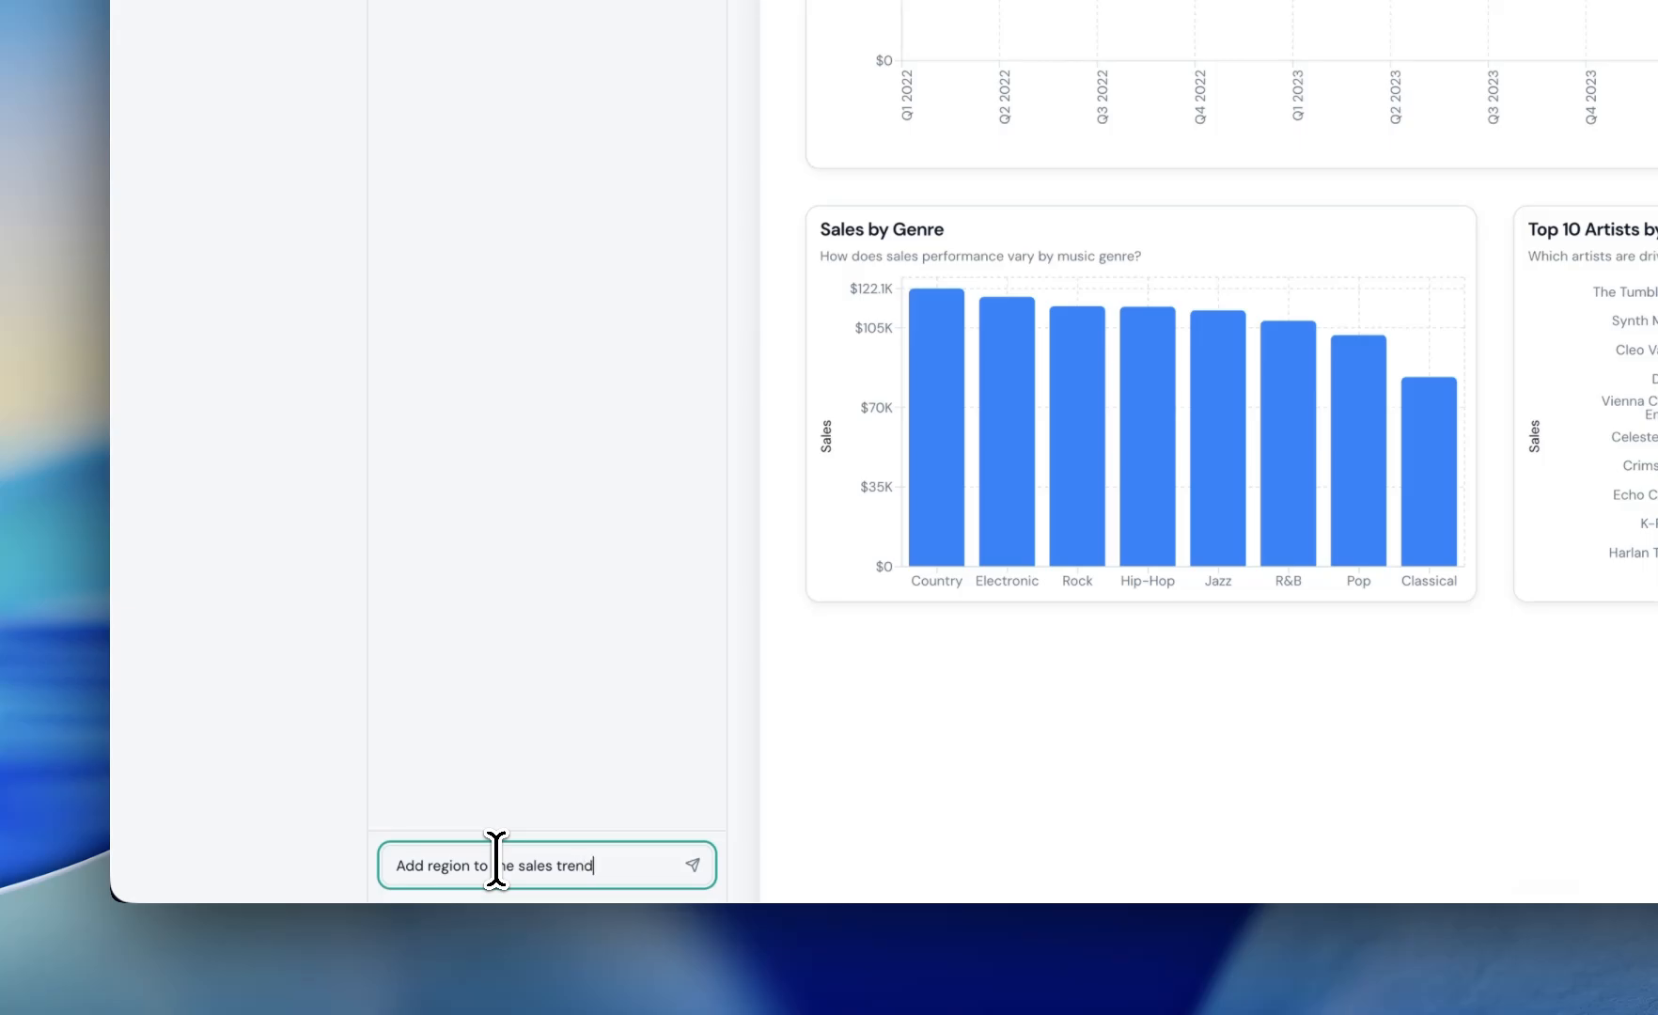
key(Return)
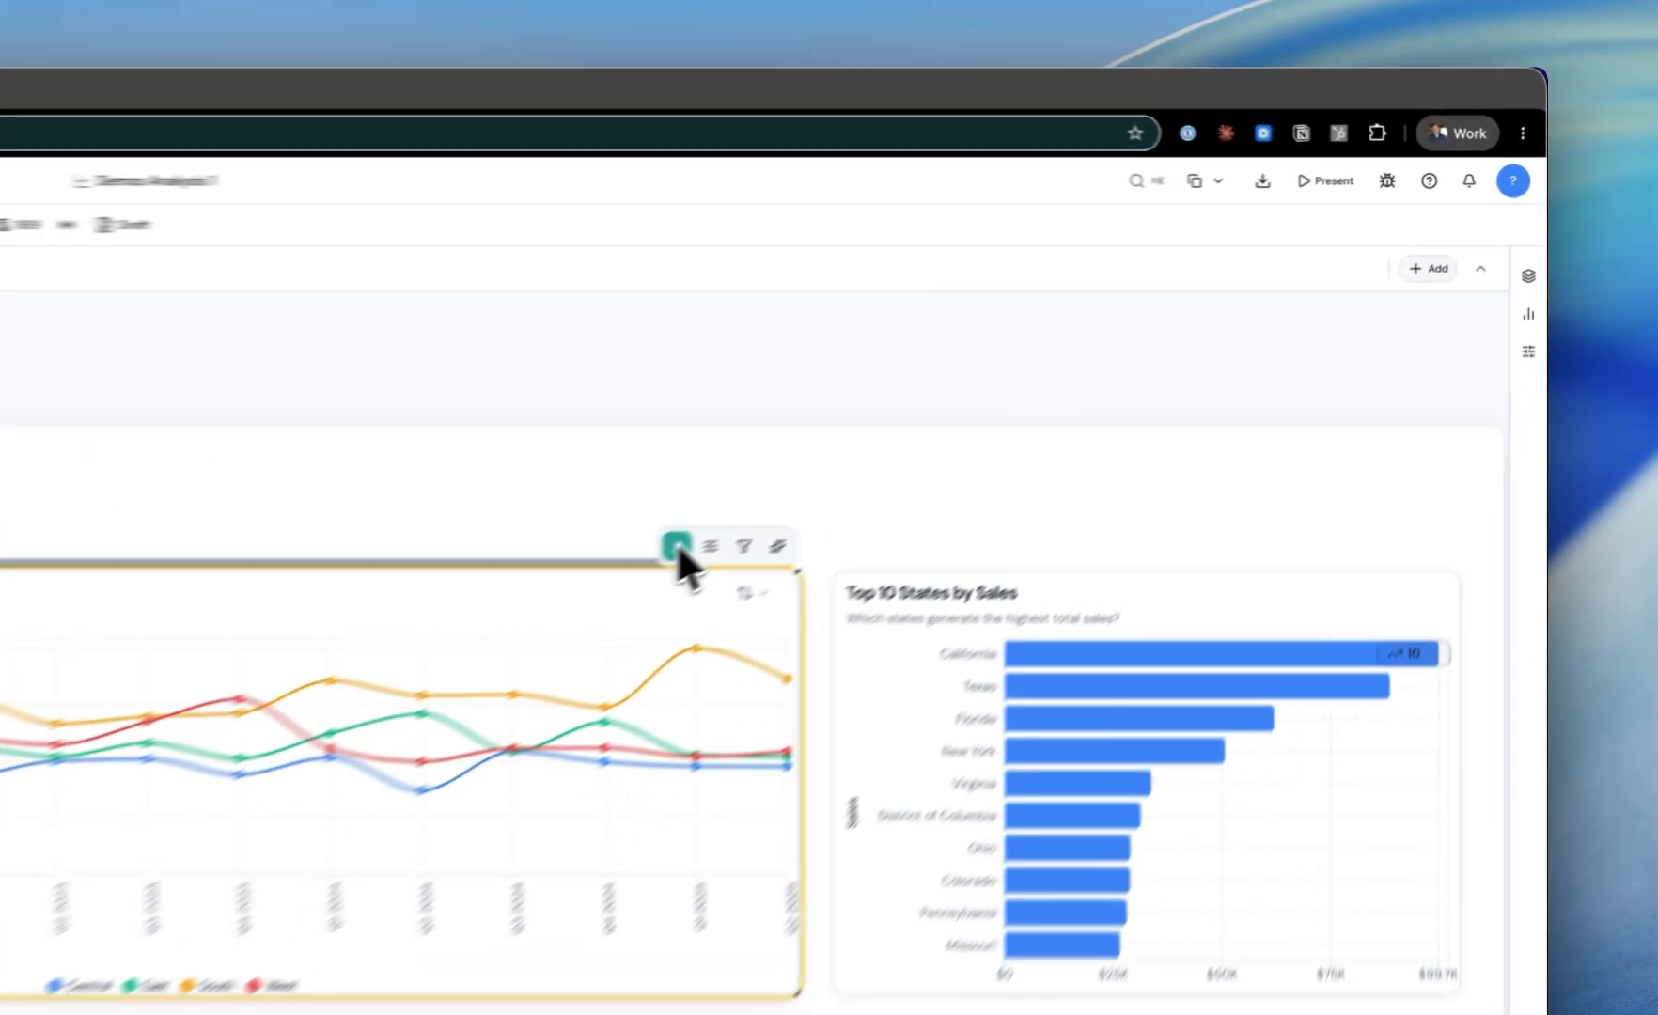
Step: Replace the color field of the Total Sales Revenue Trend chart with Ship Mode
click(1082, 369)
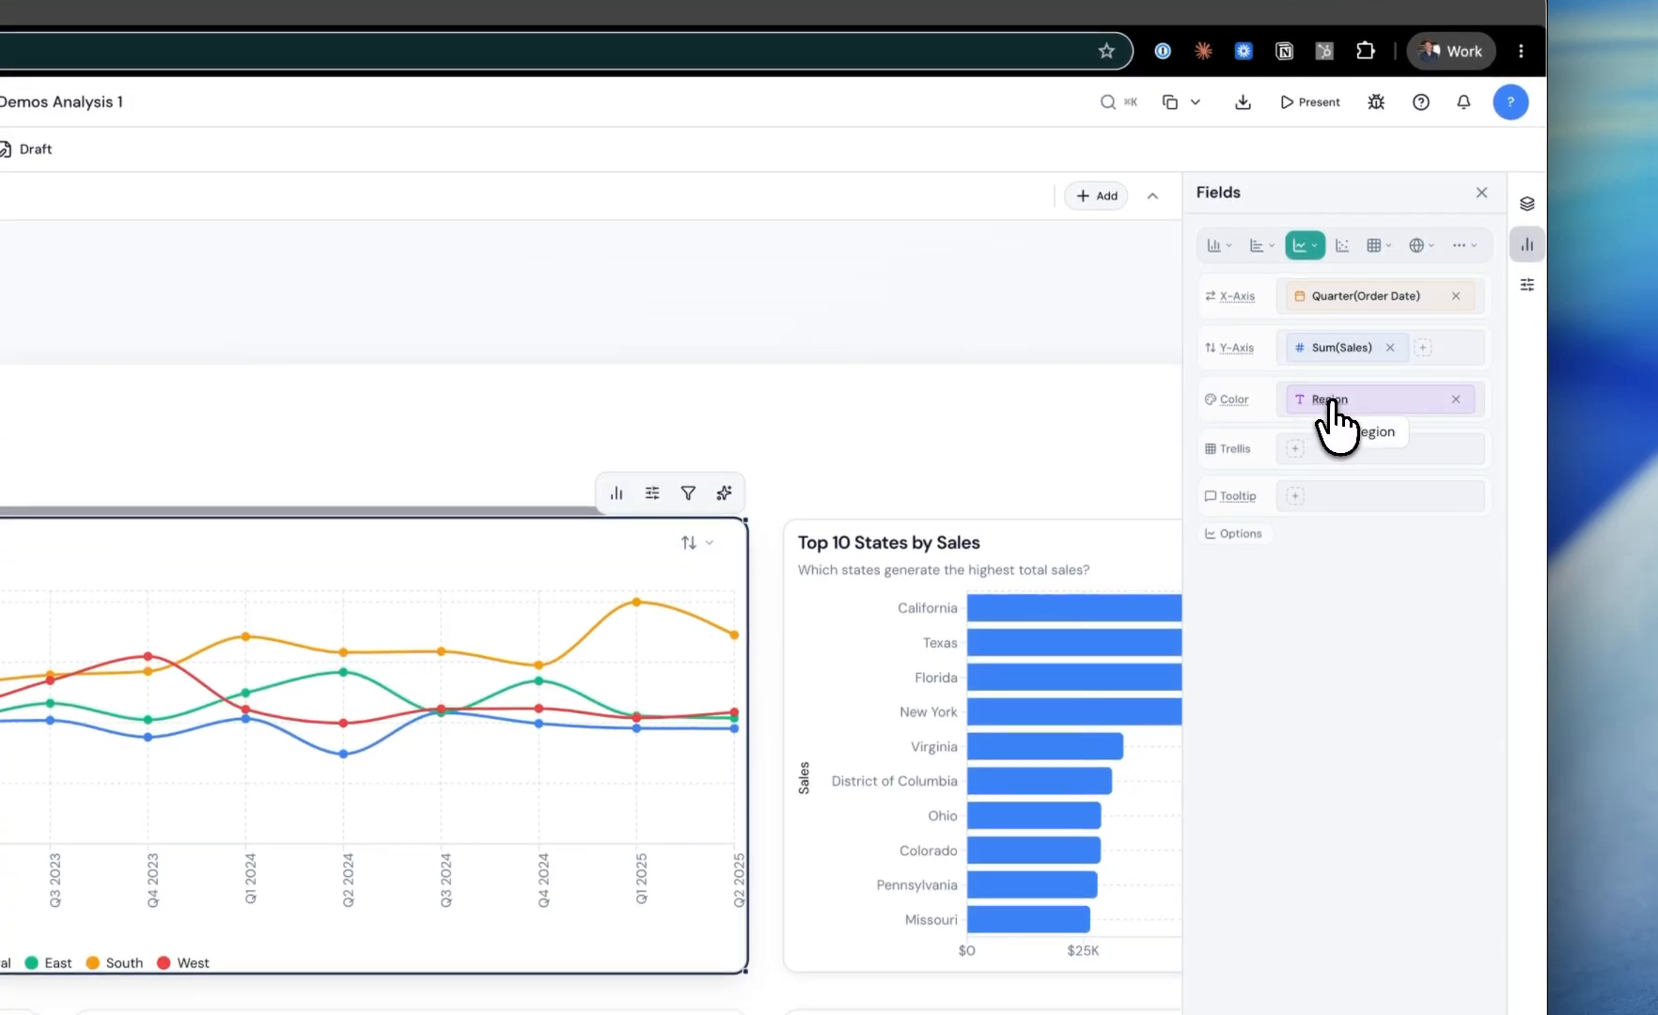
click(1331, 403)
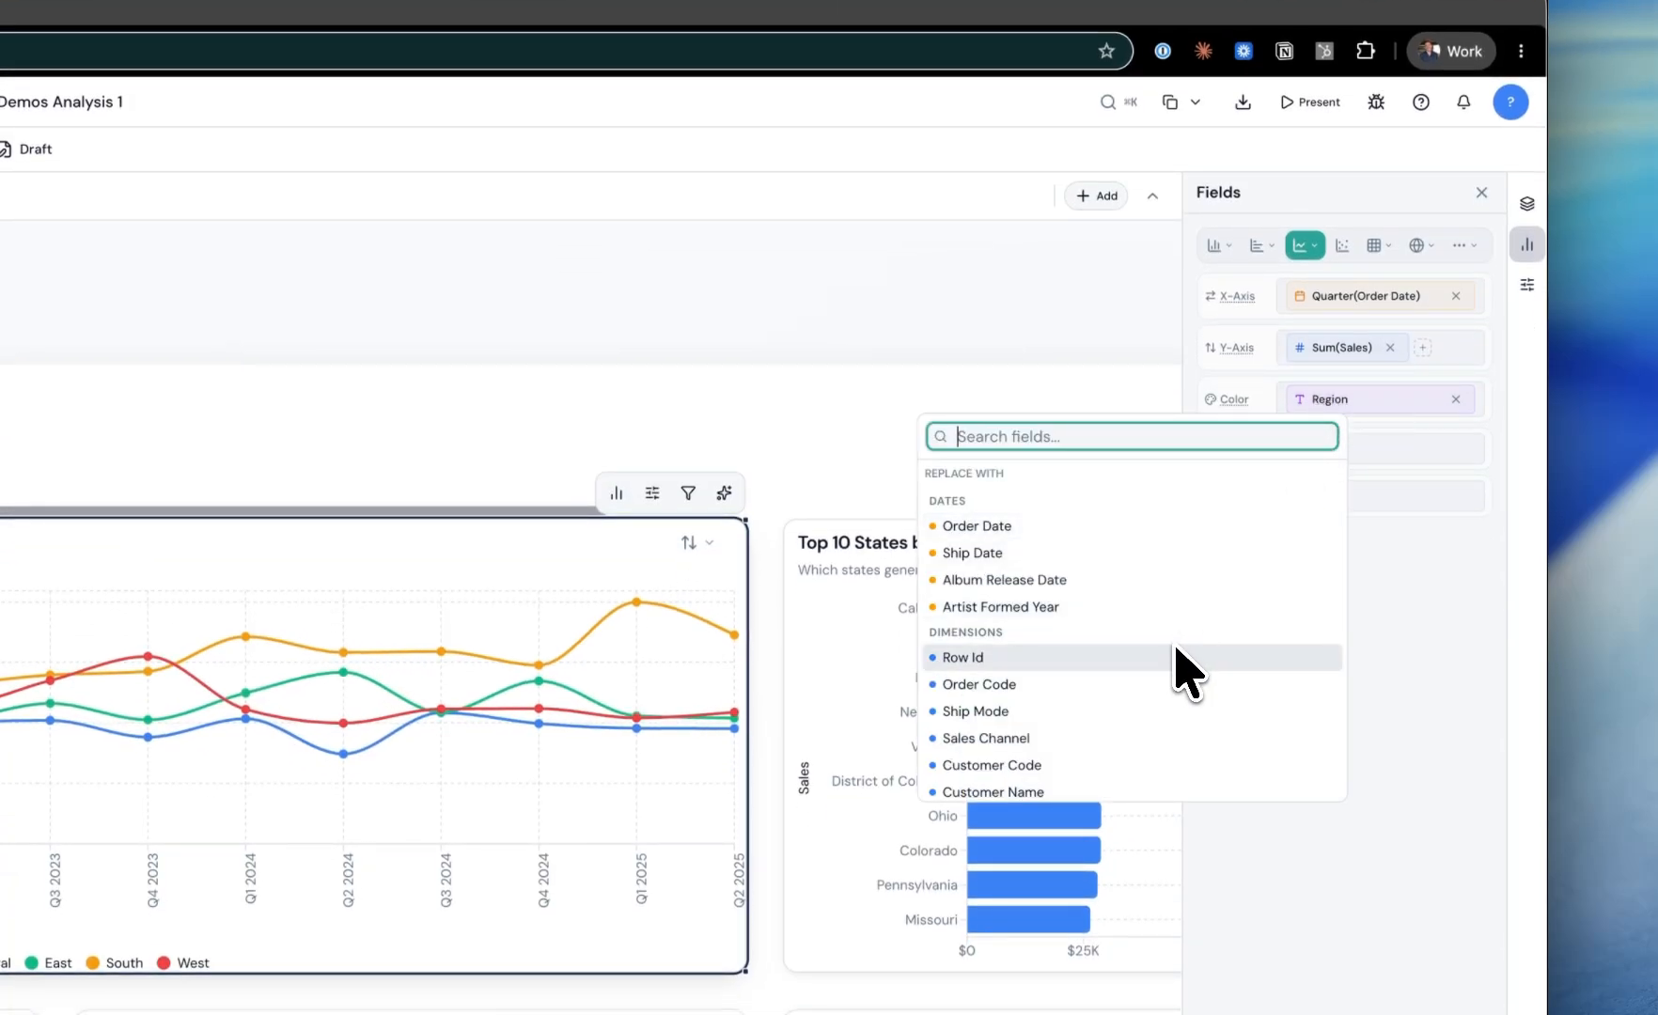
click(1116, 710)
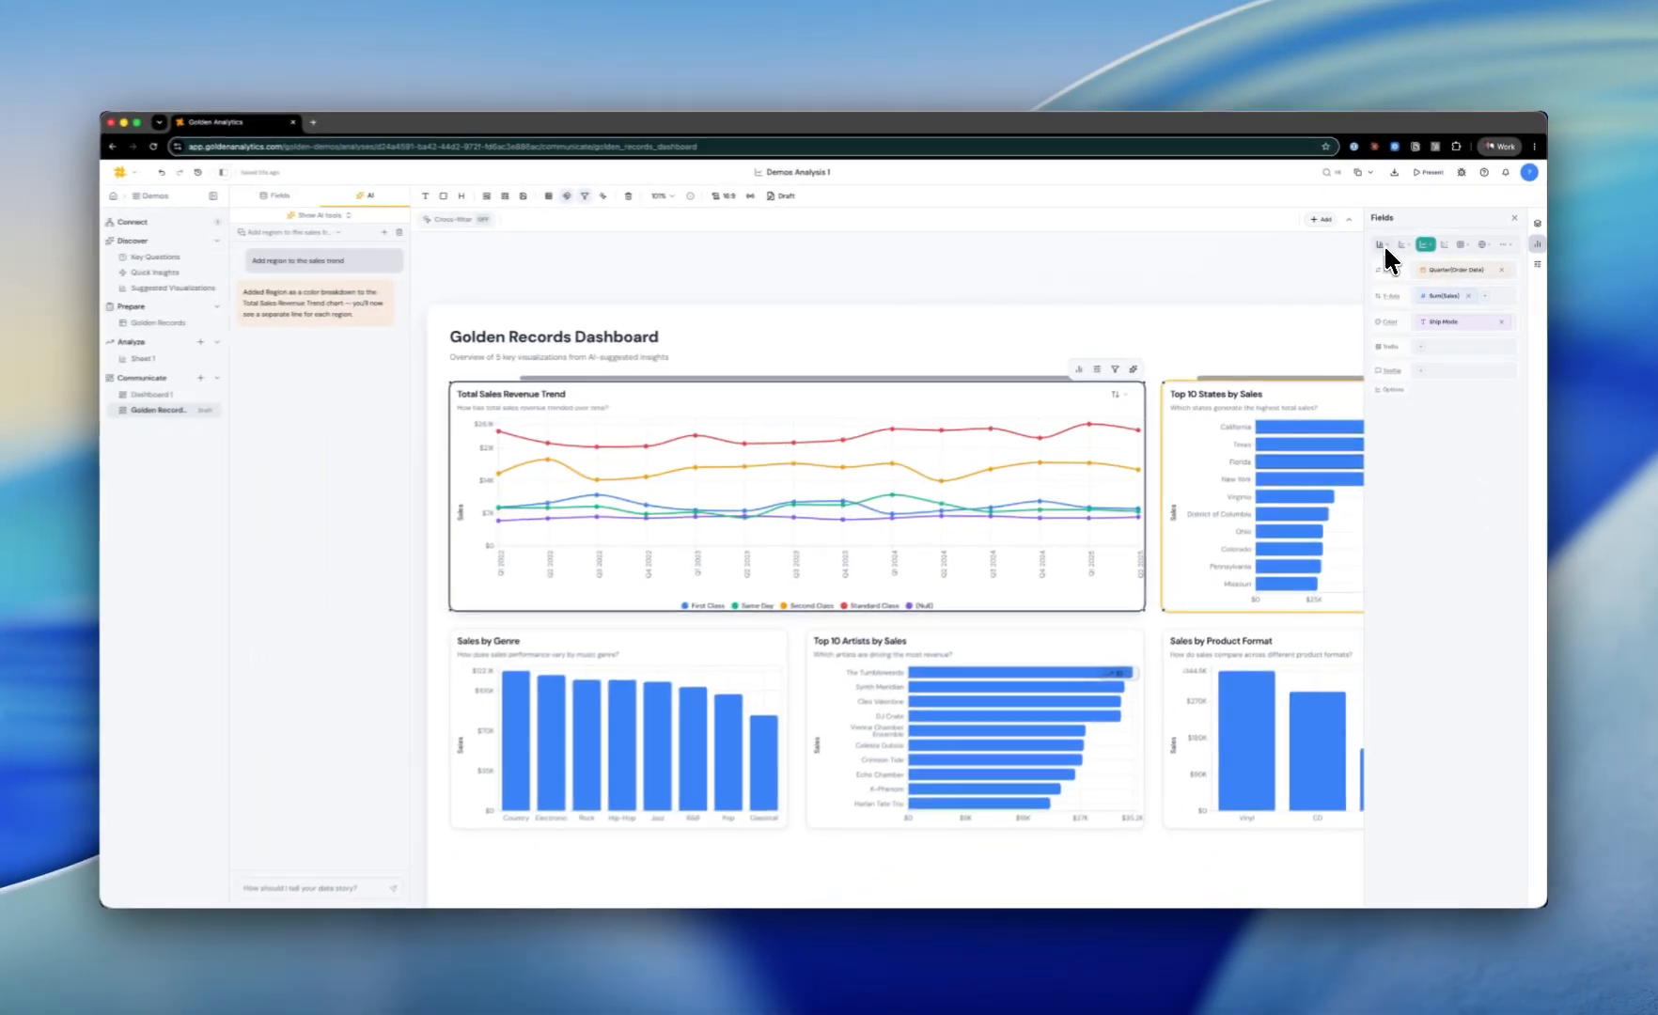
Step: Switch the sales trend chart to a Stacked Bar, then to a Line Chart
click(1219, 246)
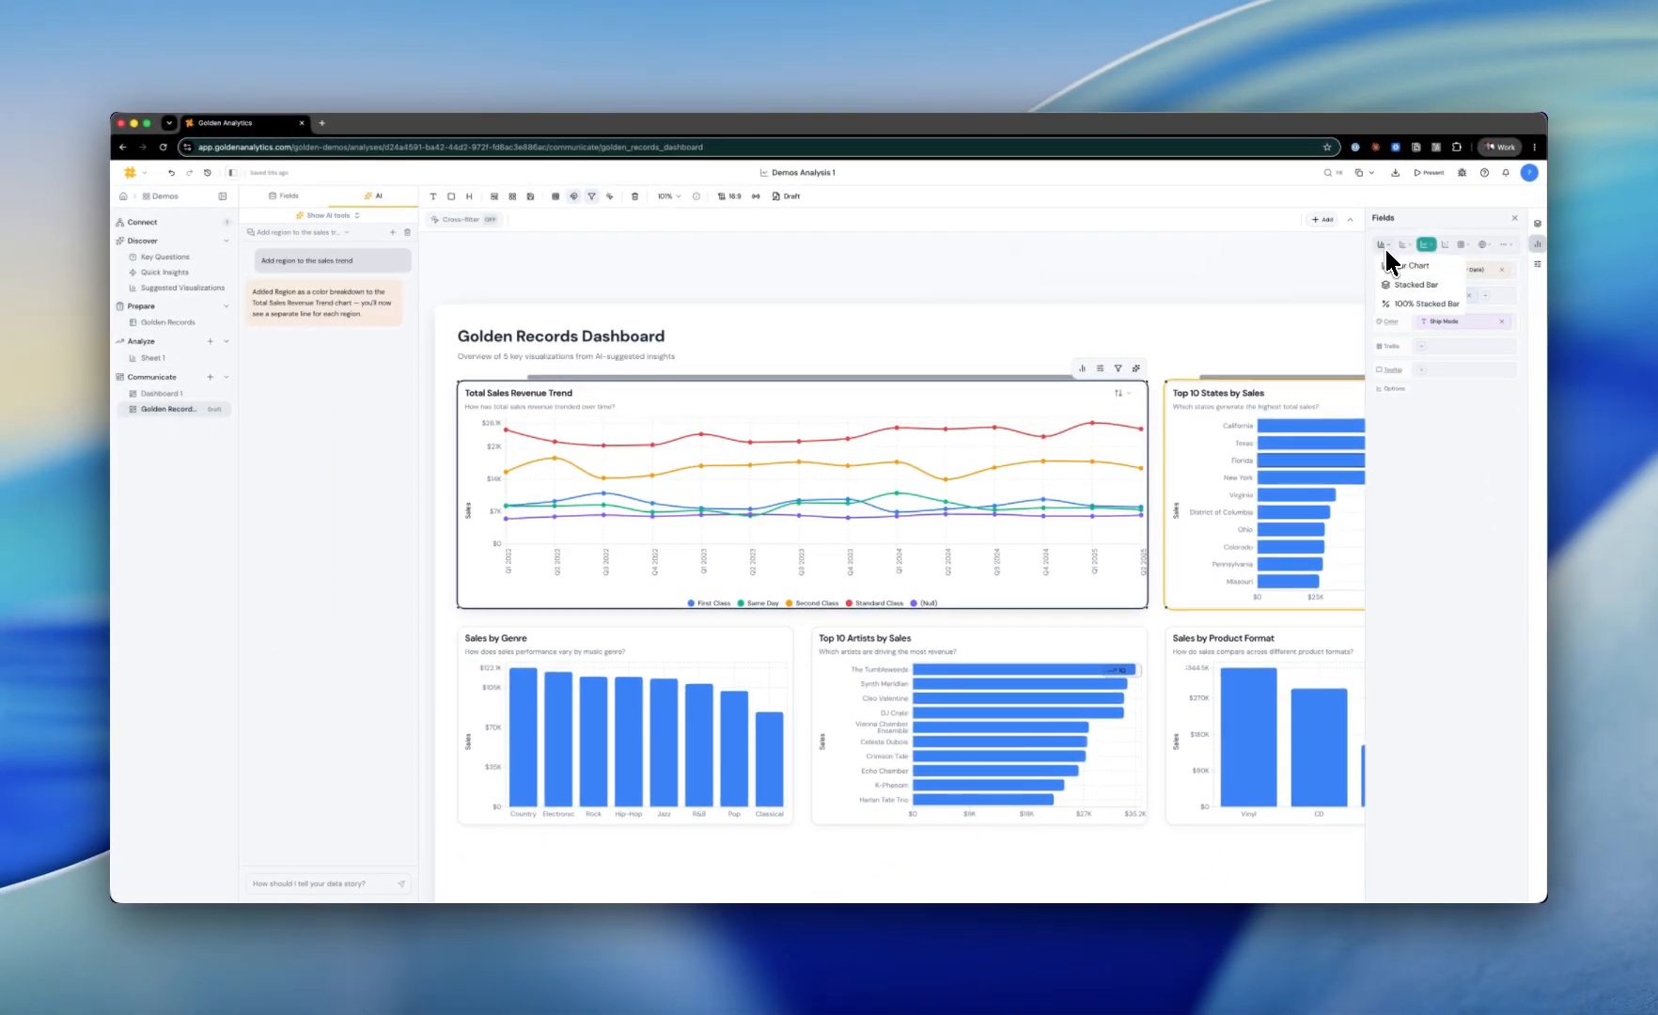
click(1395, 285)
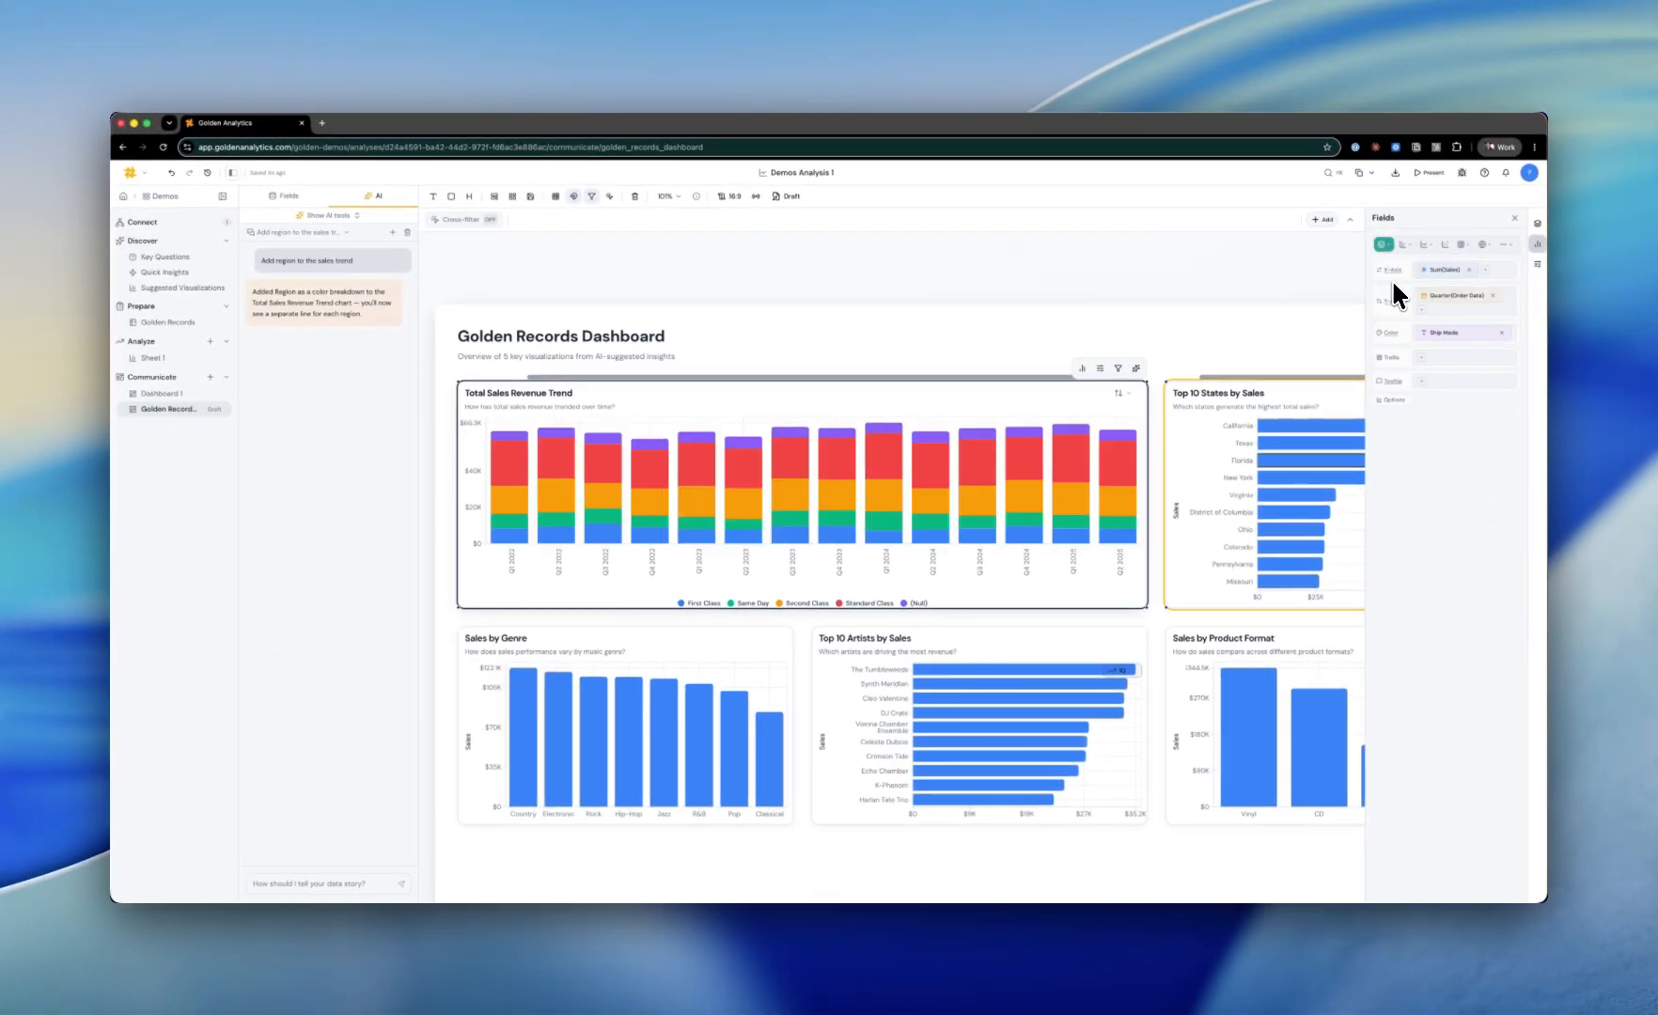
click(1424, 243)
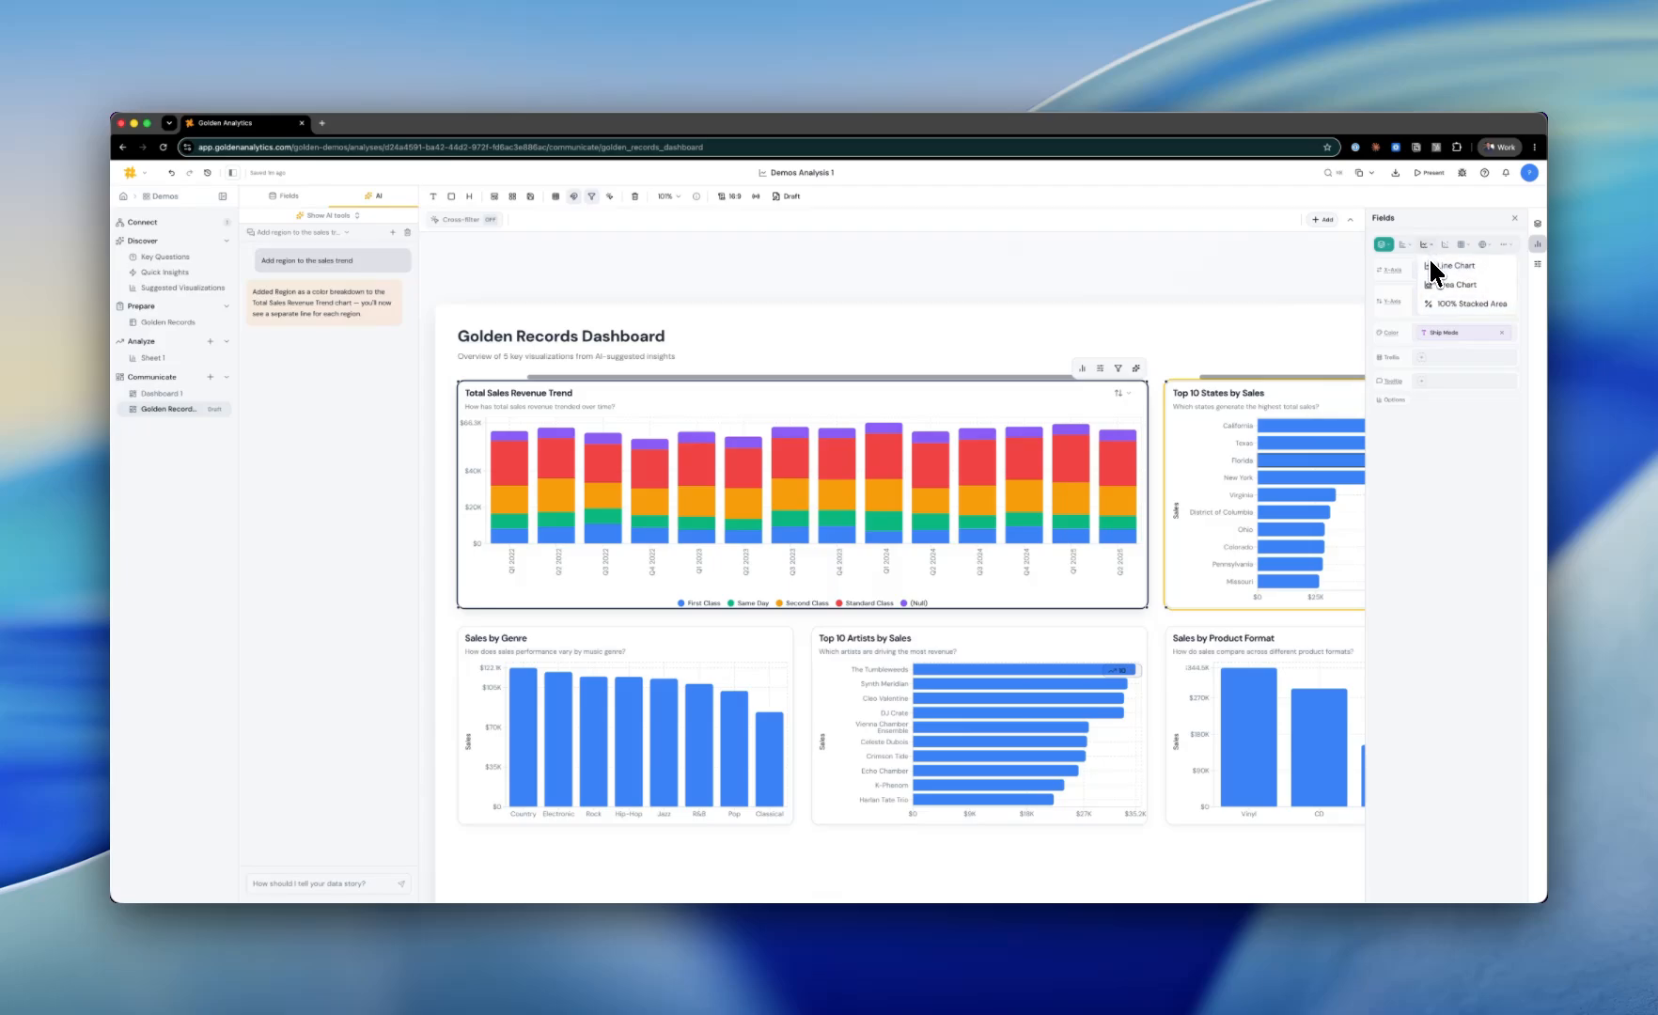
click(1429, 261)
Step: Change the sales trend chart type to Horizontal Bar
click(1402, 246)
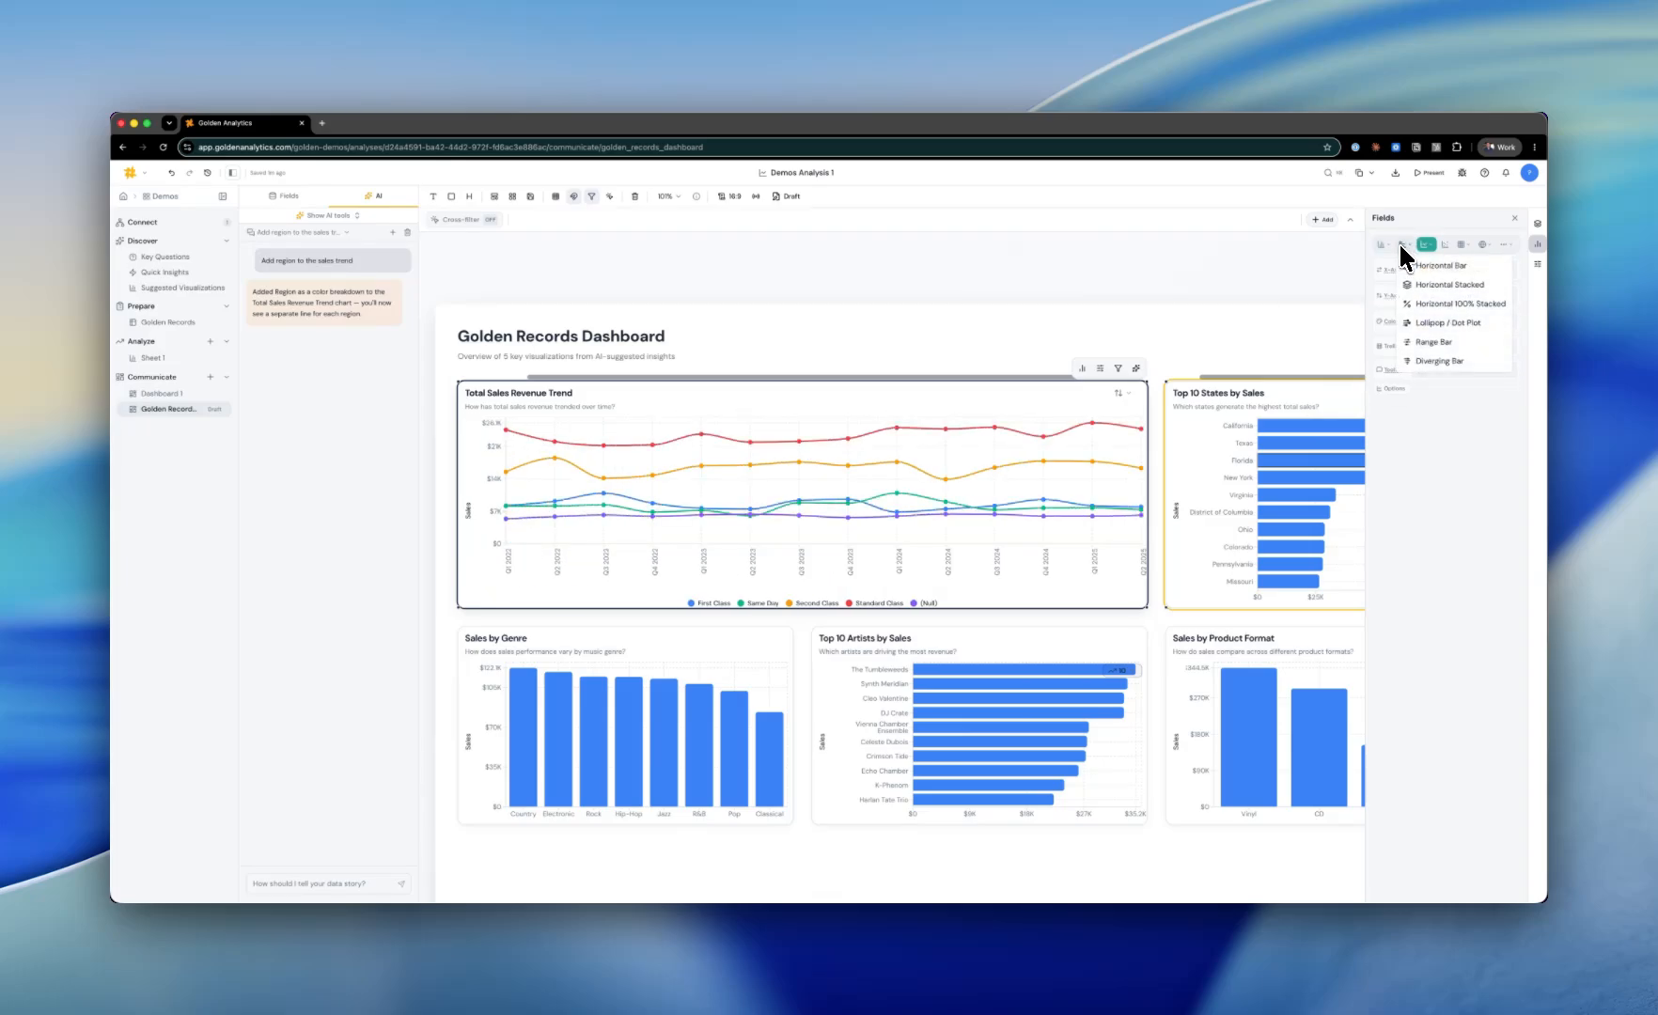
click(1411, 266)
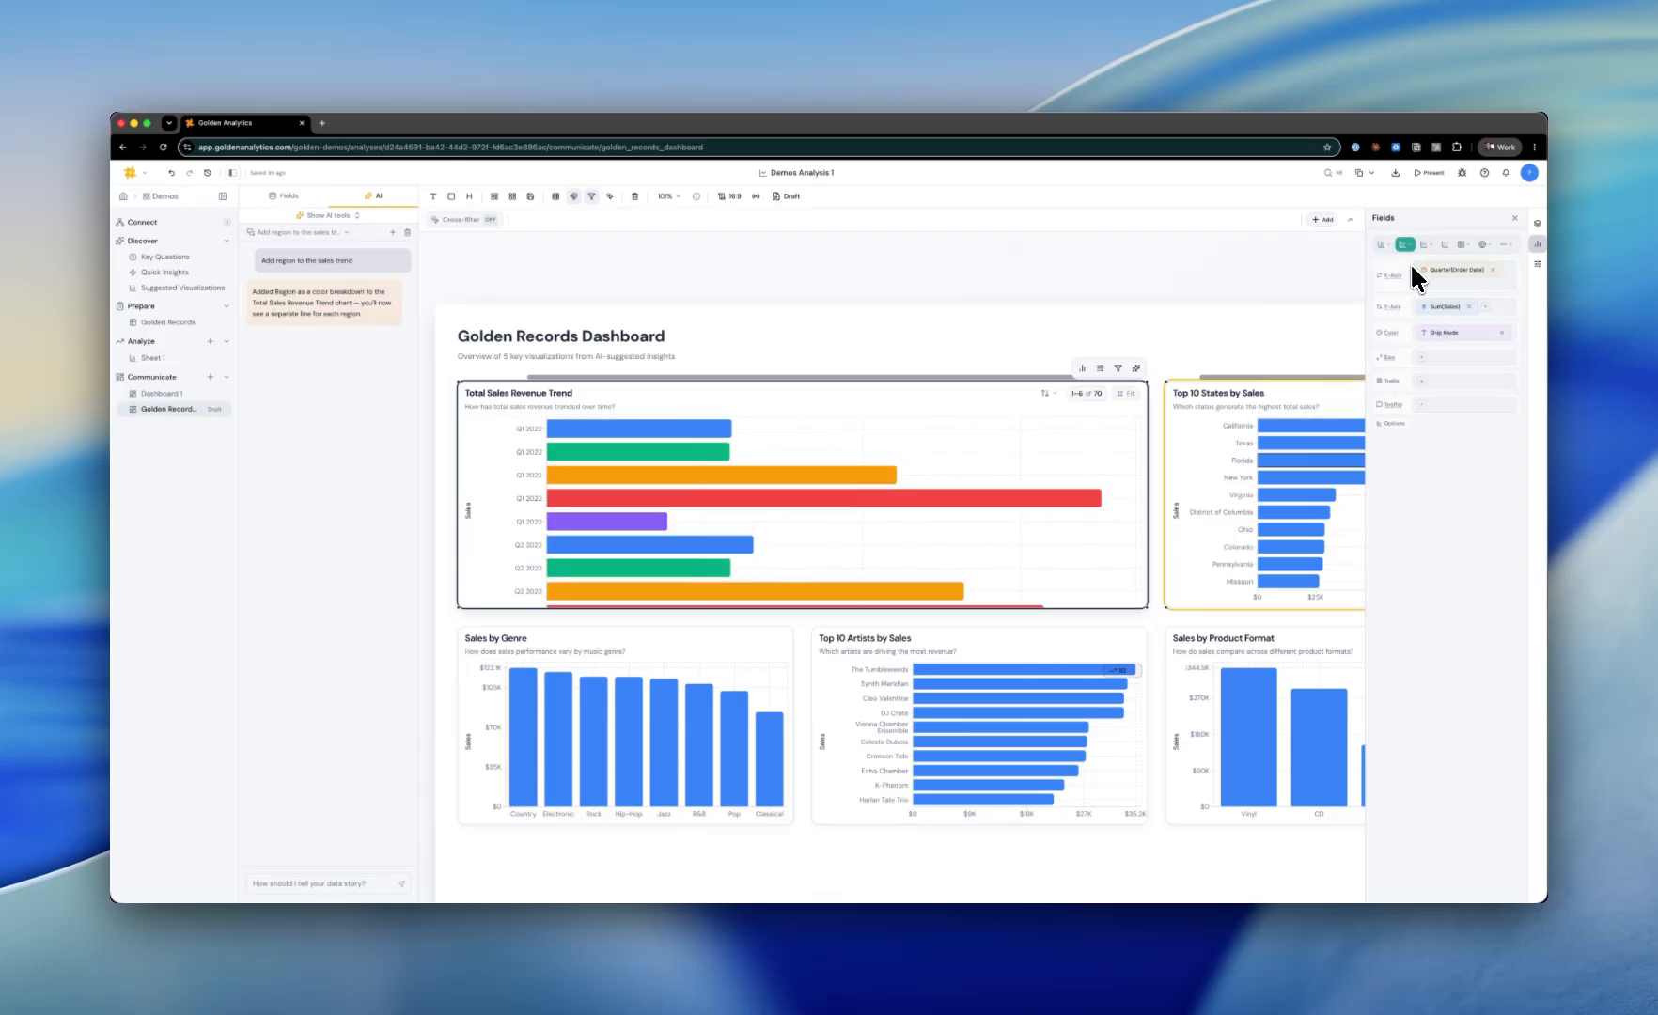
Step: Add a Customer State map to the dashboard from the fields list and move it under the charts
click(289, 196)
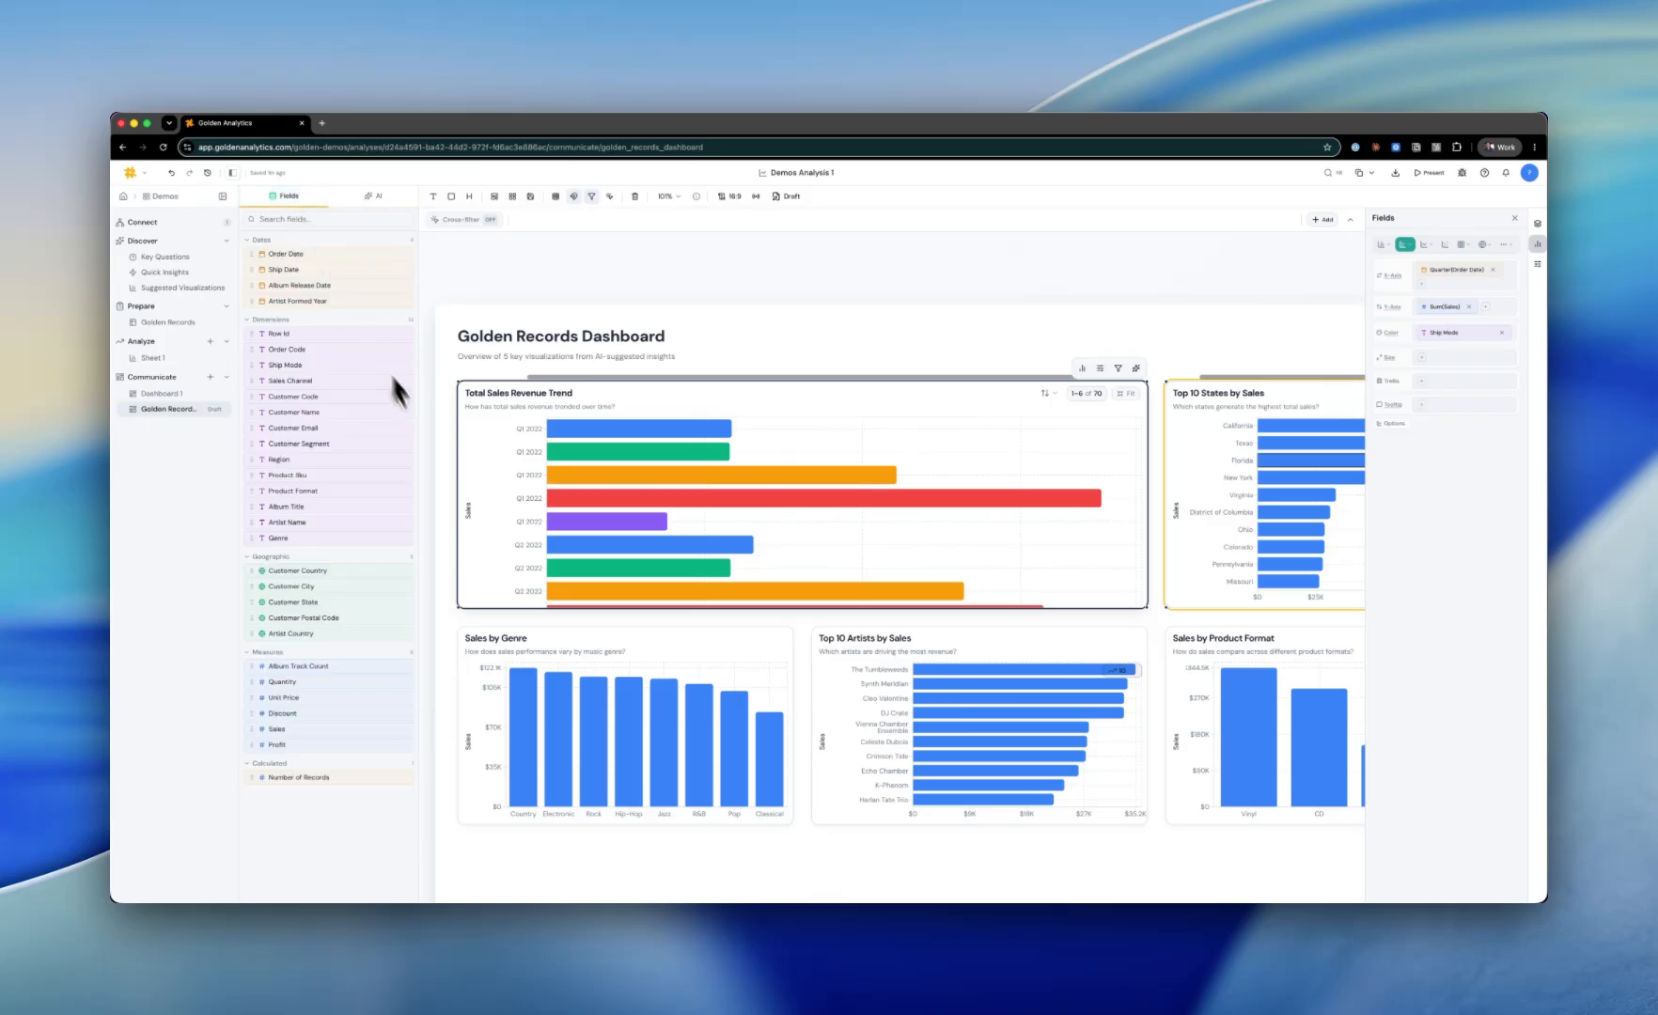
scroll(436, 453, down, 4)
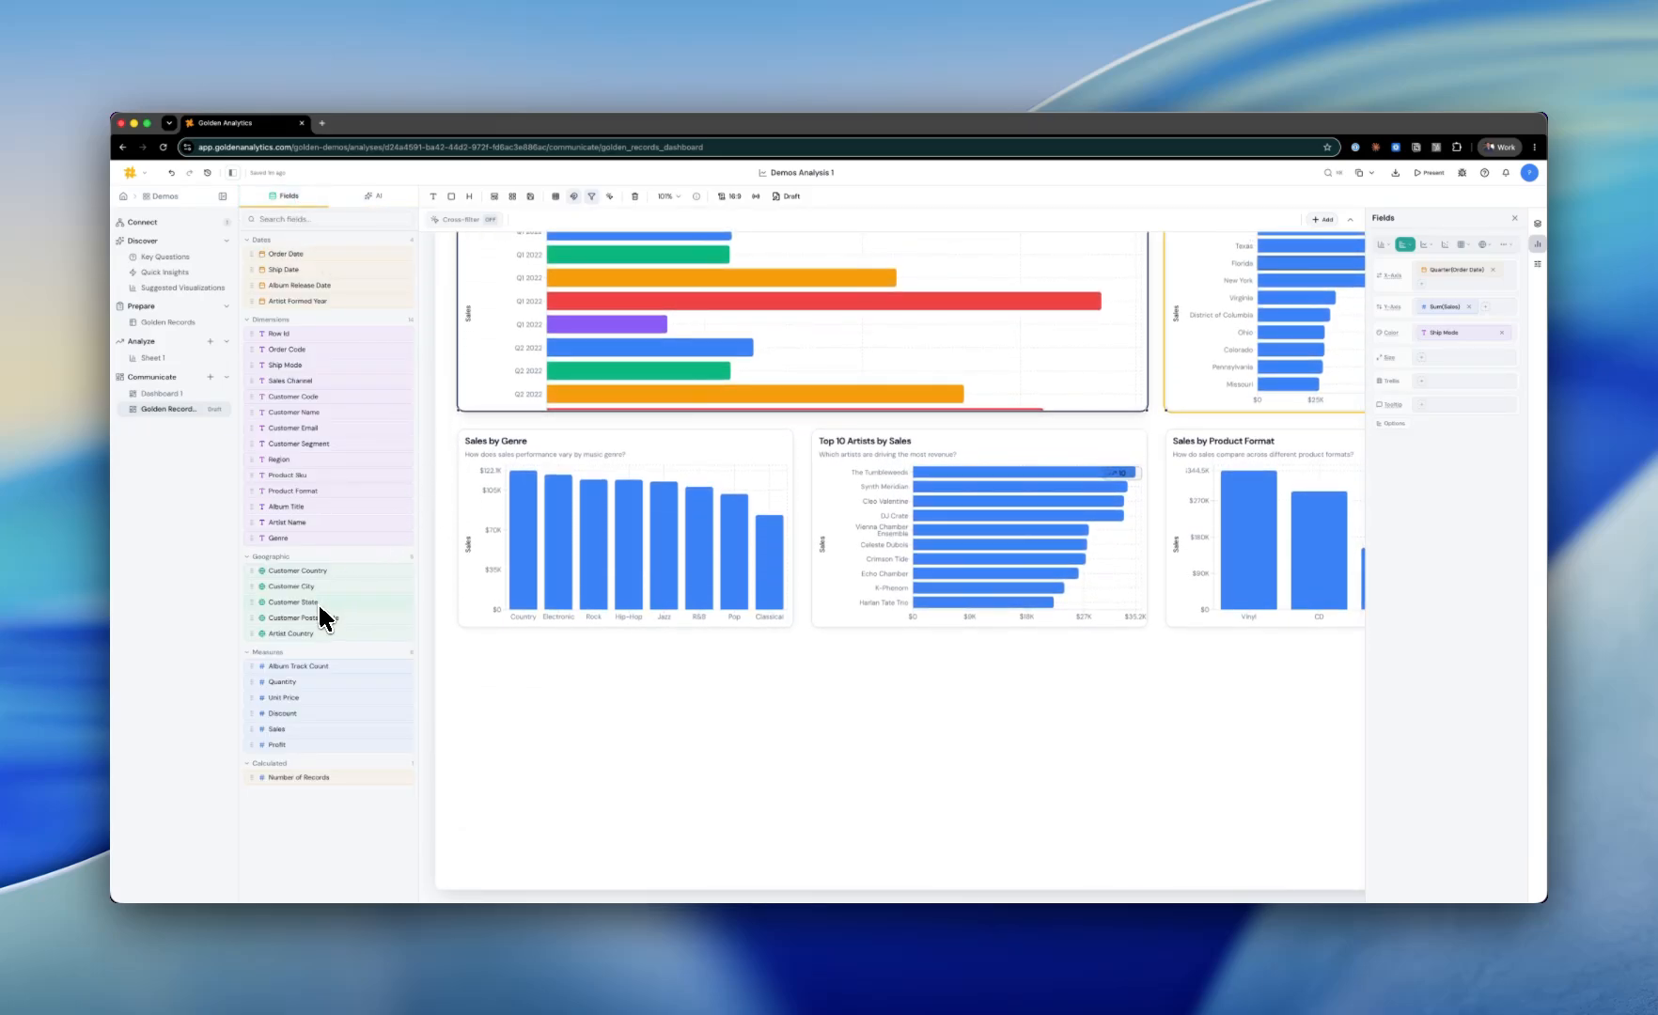
drag(289, 604, 548, 677)
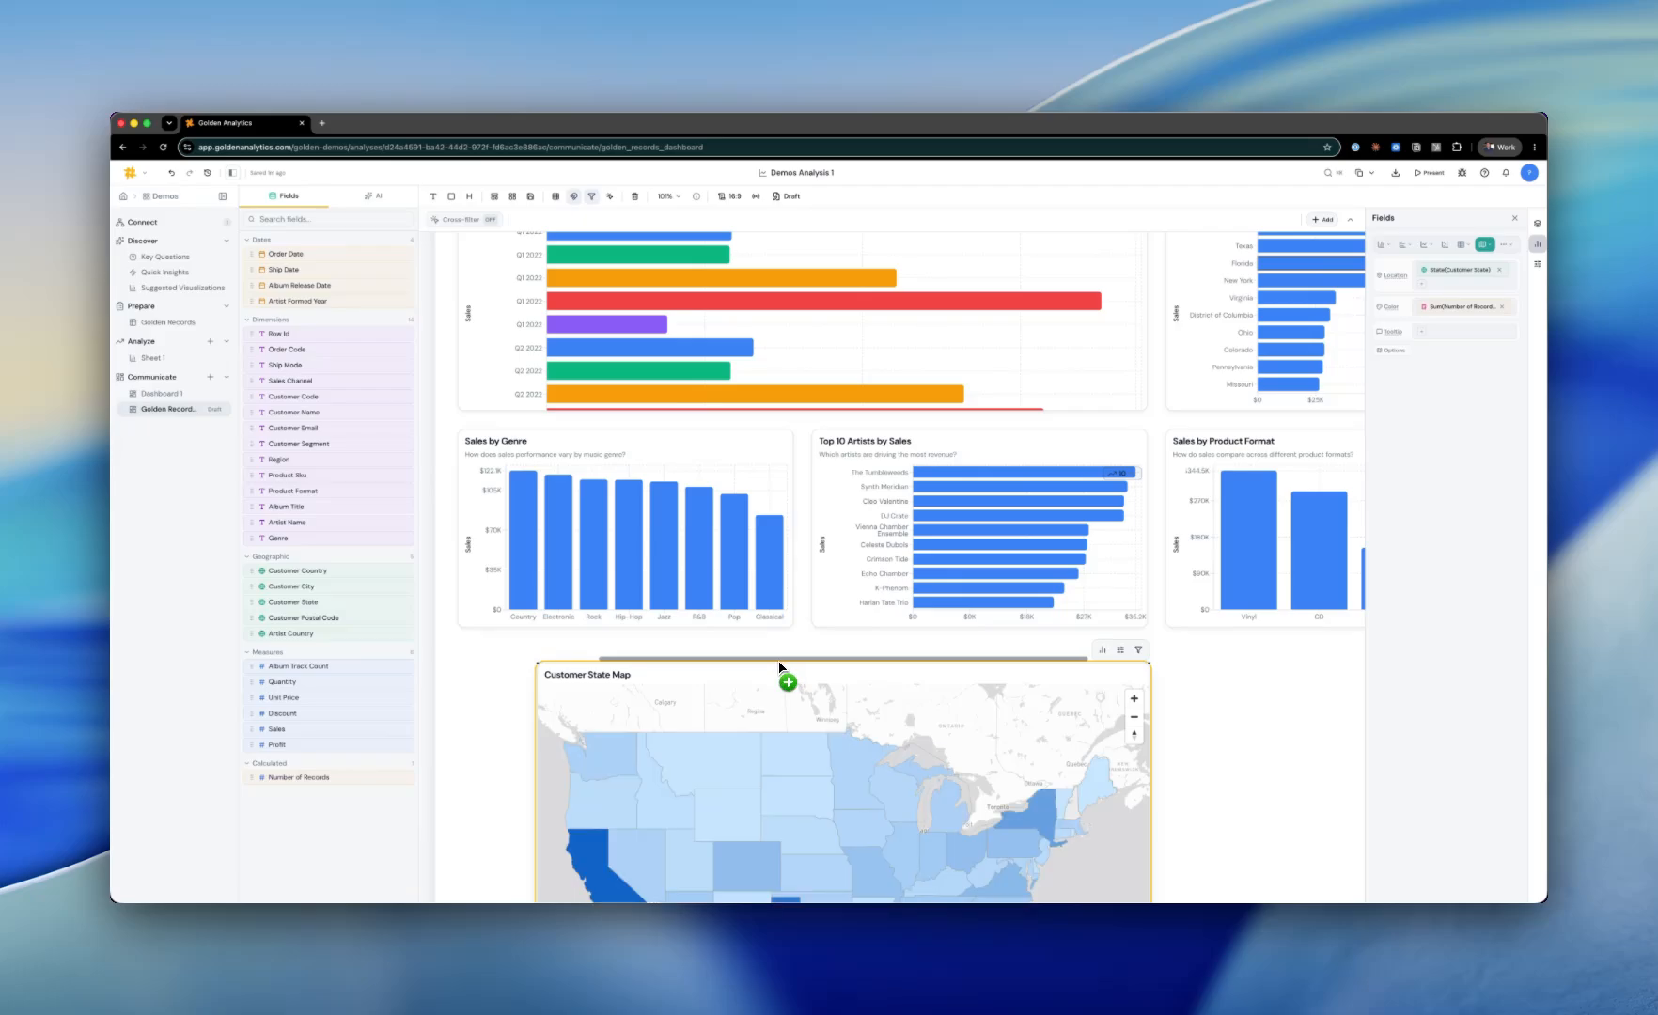
drag(777, 659, 685, 621)
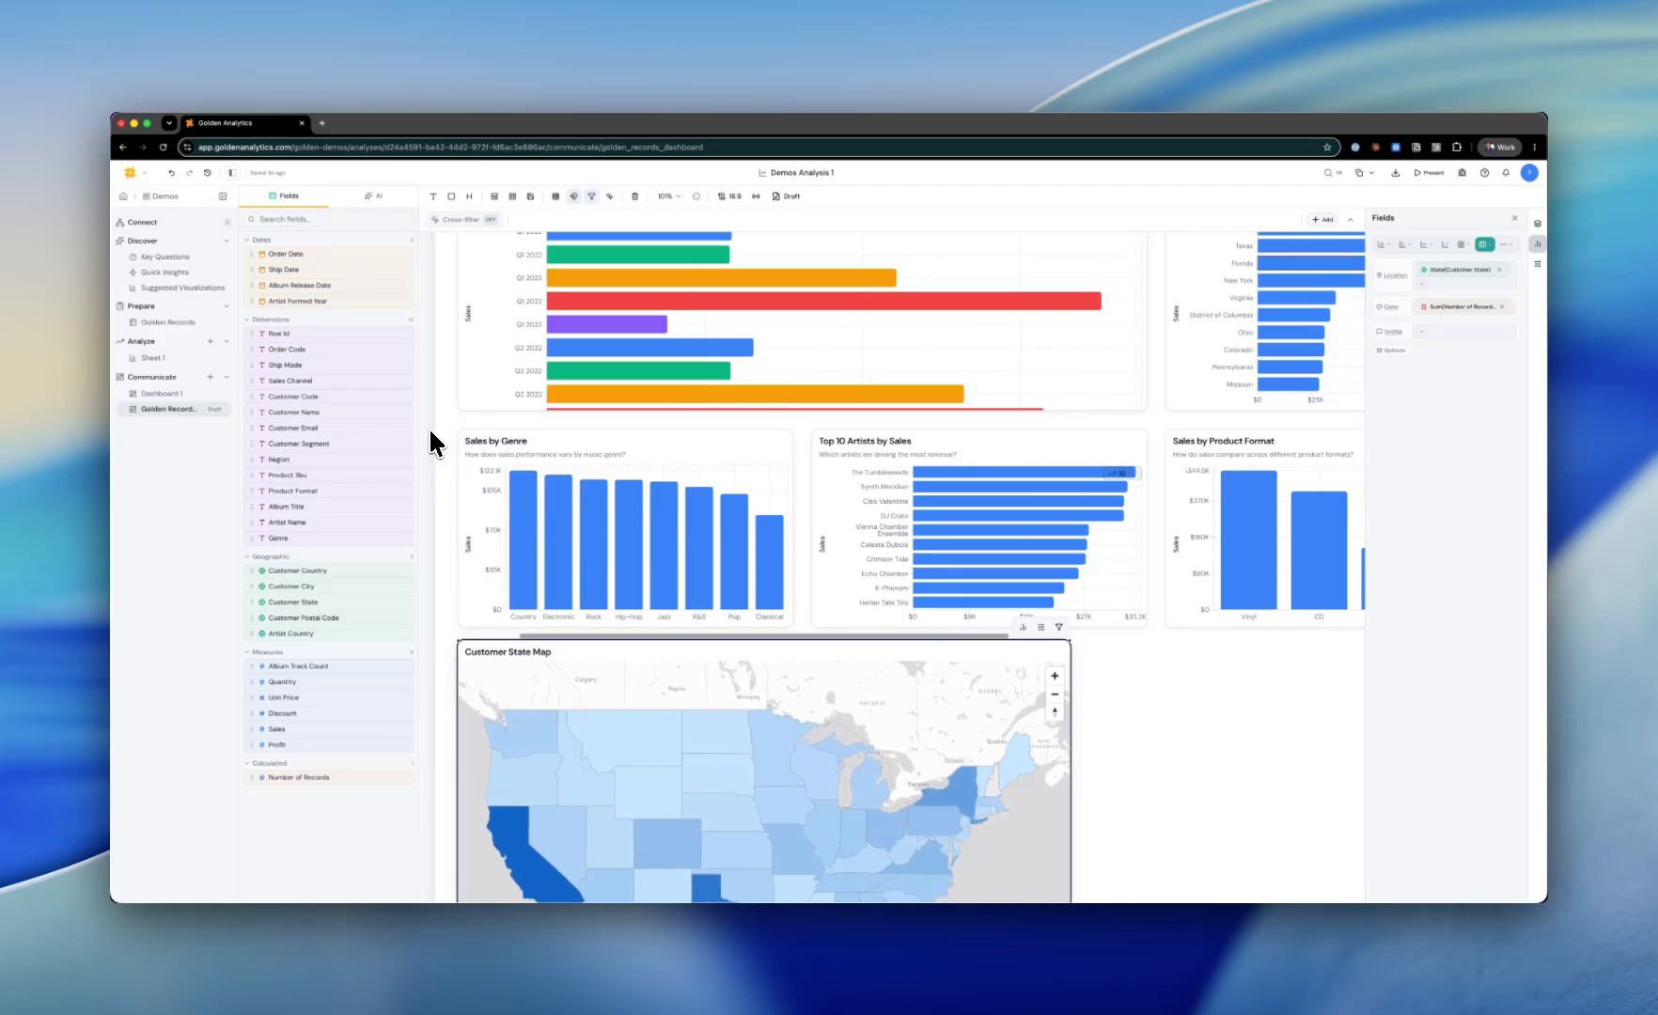
Step: Visit the Connect page and each Discover section: Key Questions, Quick Insights and Suggested Visualizations
scroll(439, 414, up, 3)
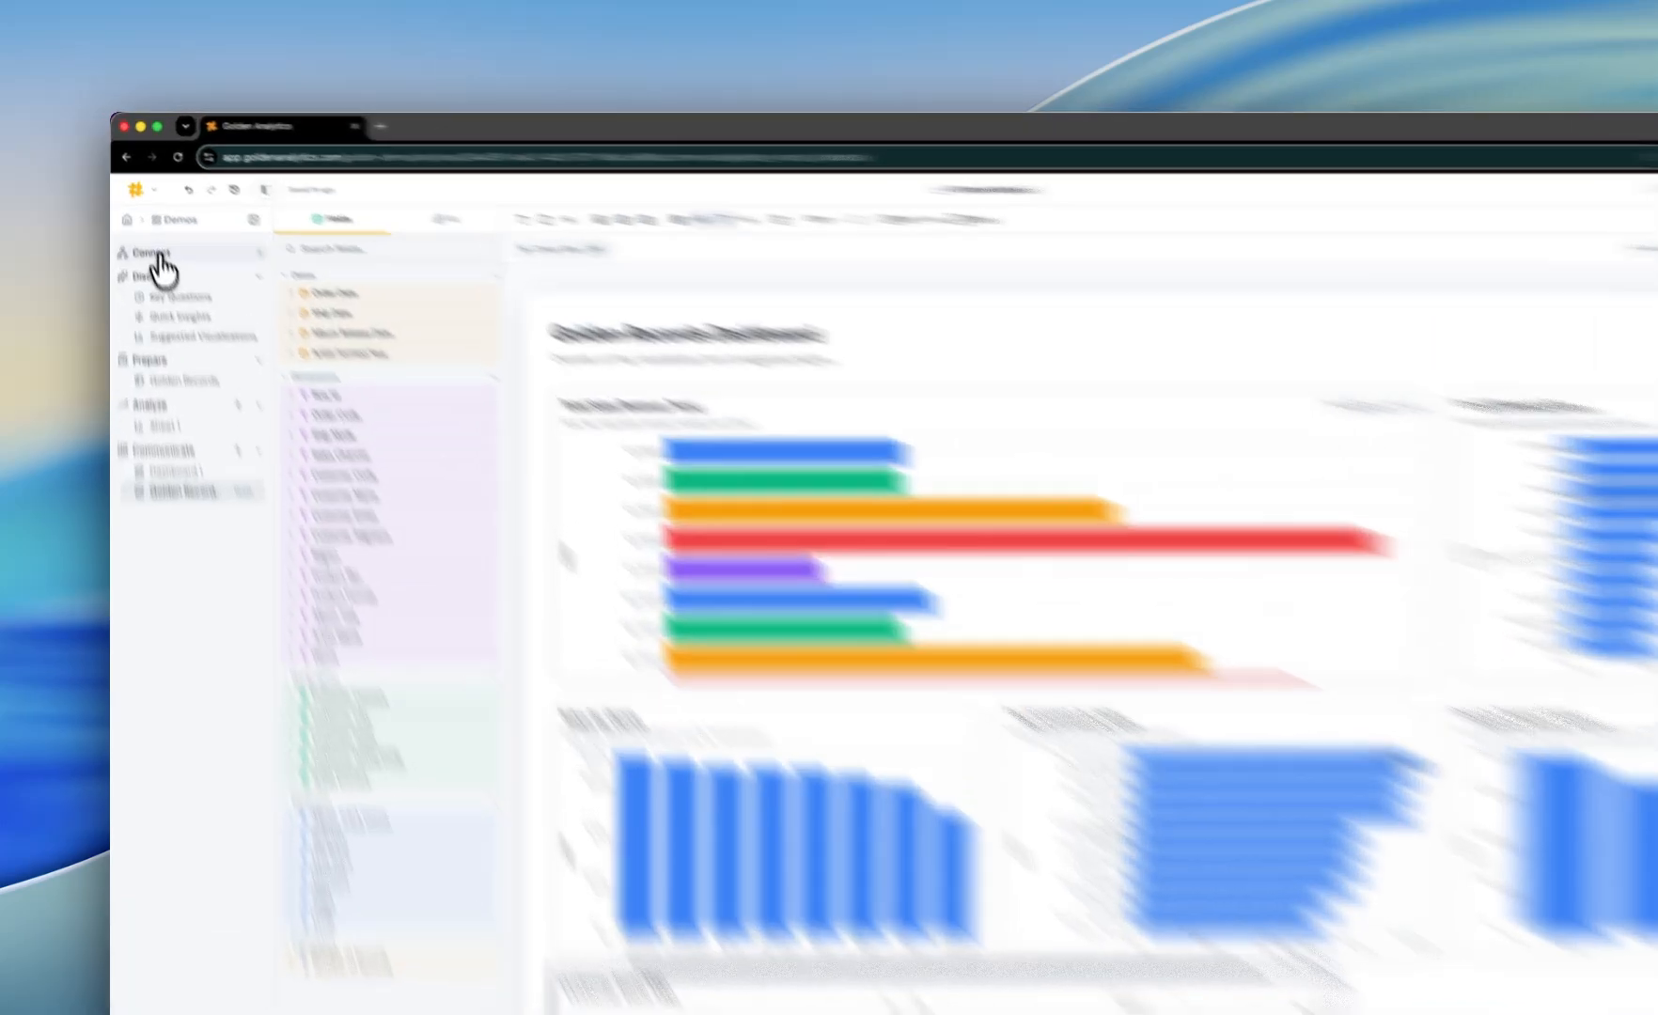
click(160, 255)
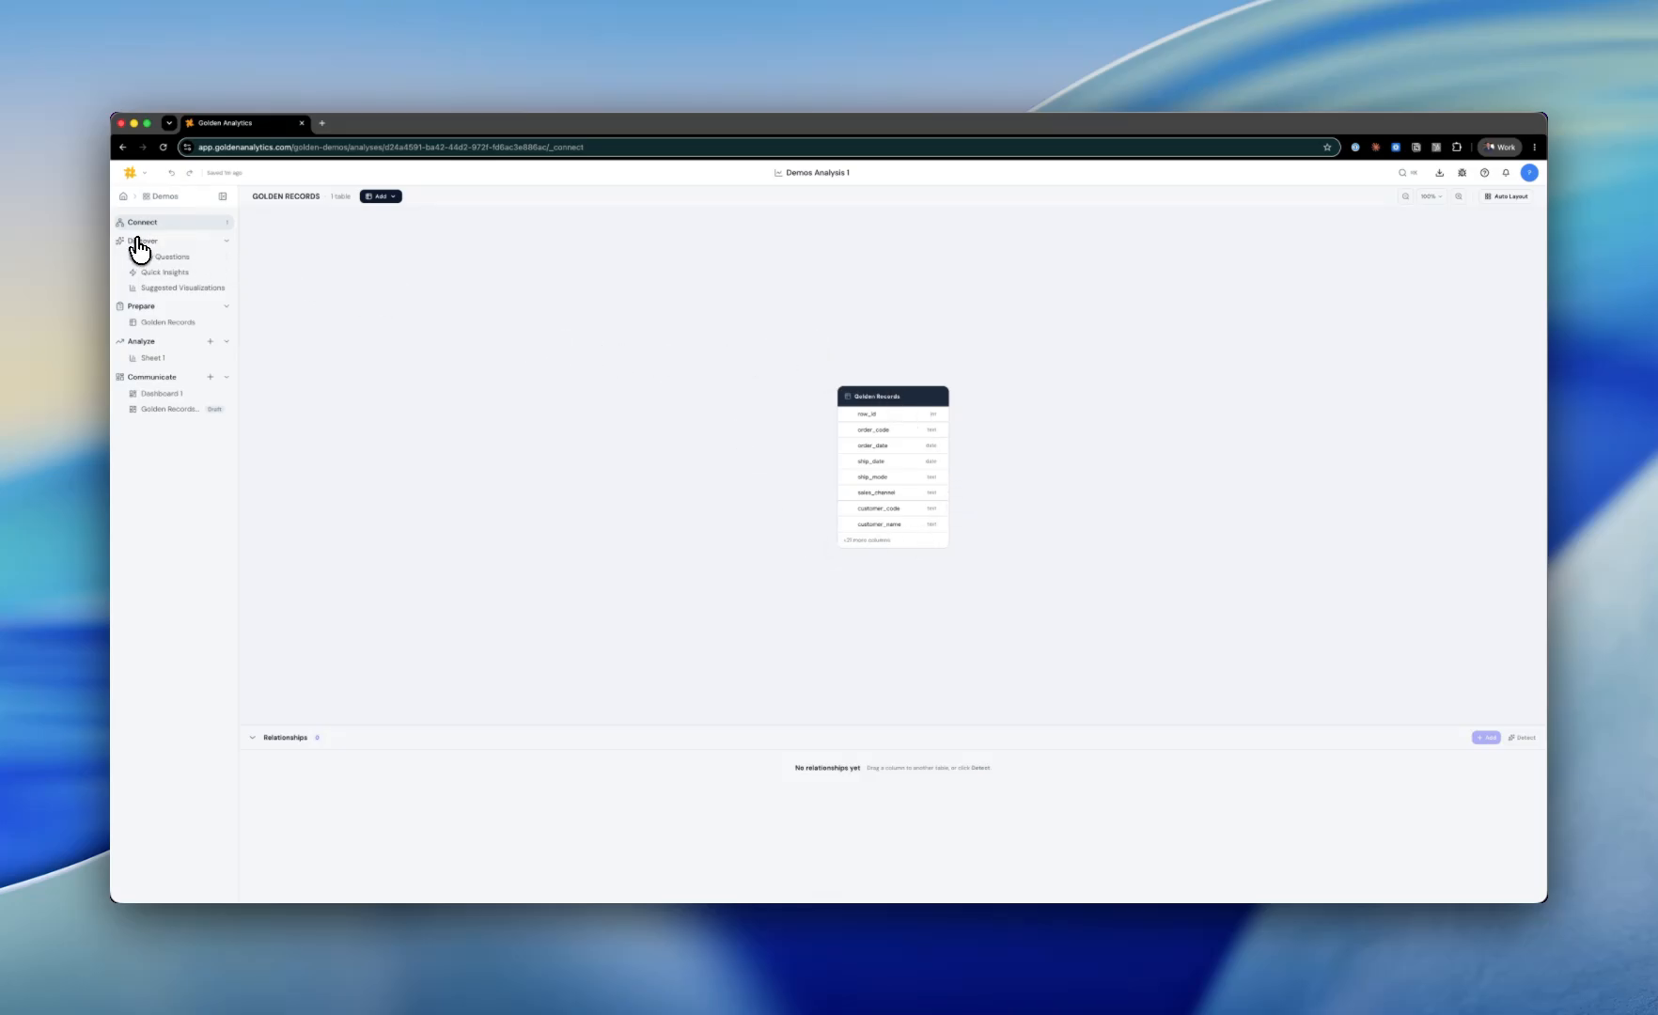
click(138, 241)
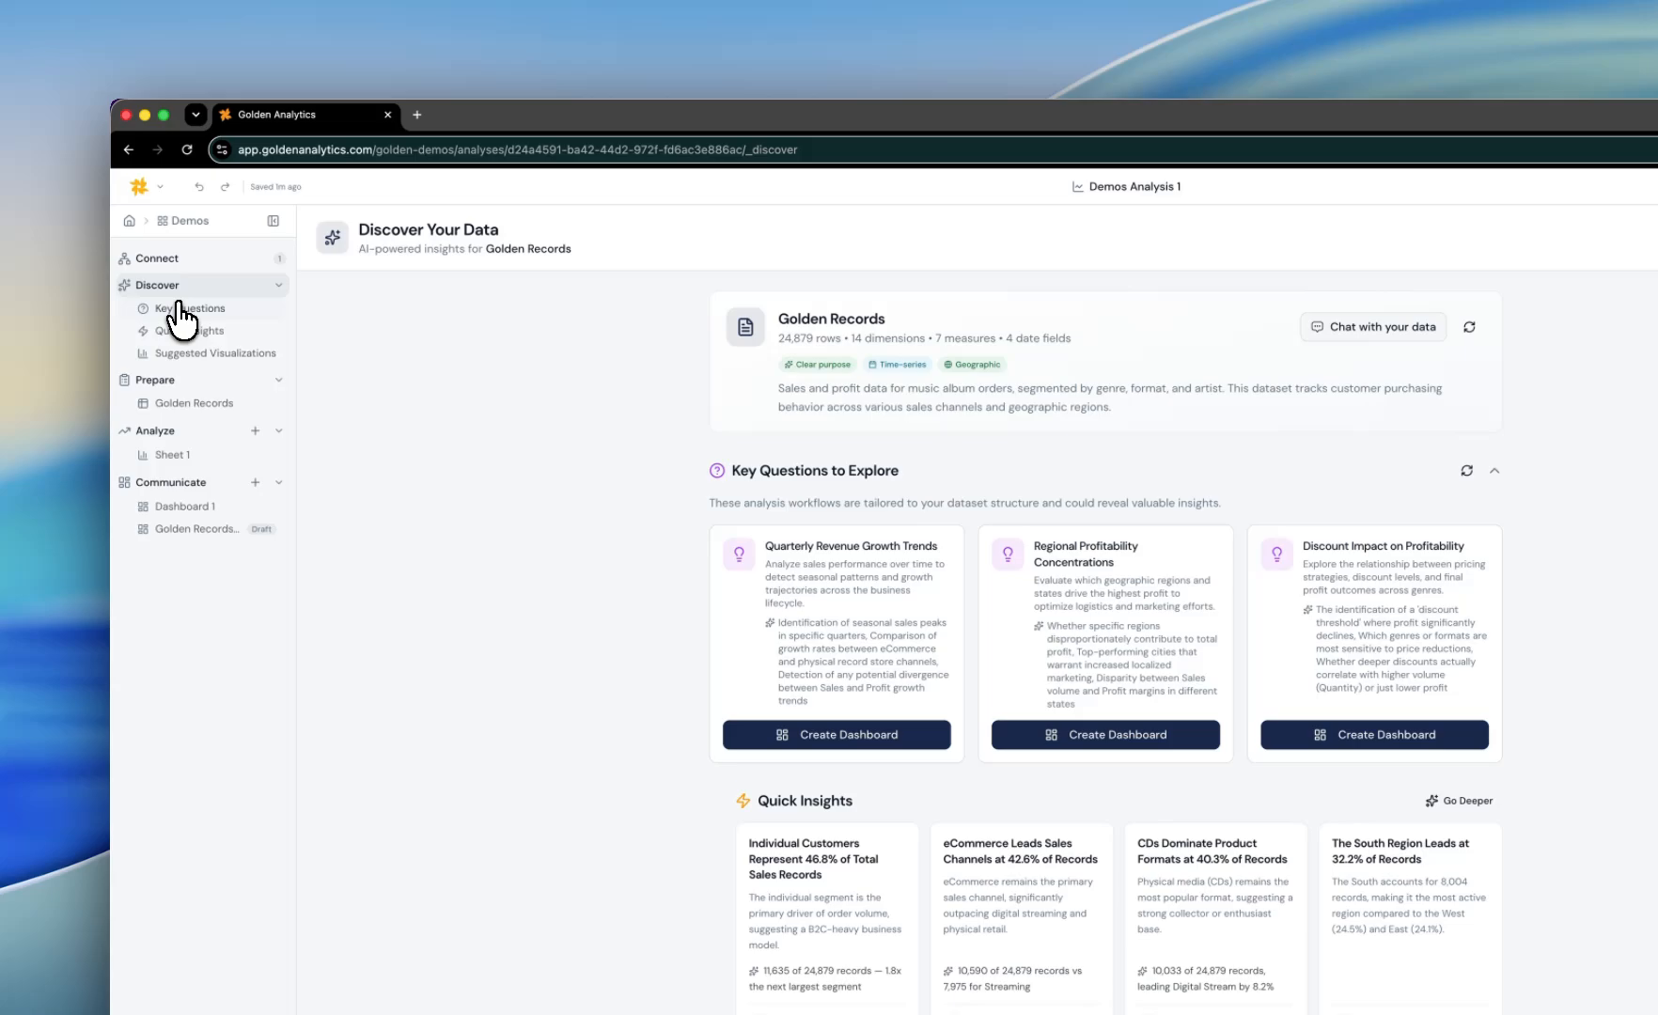
click(181, 308)
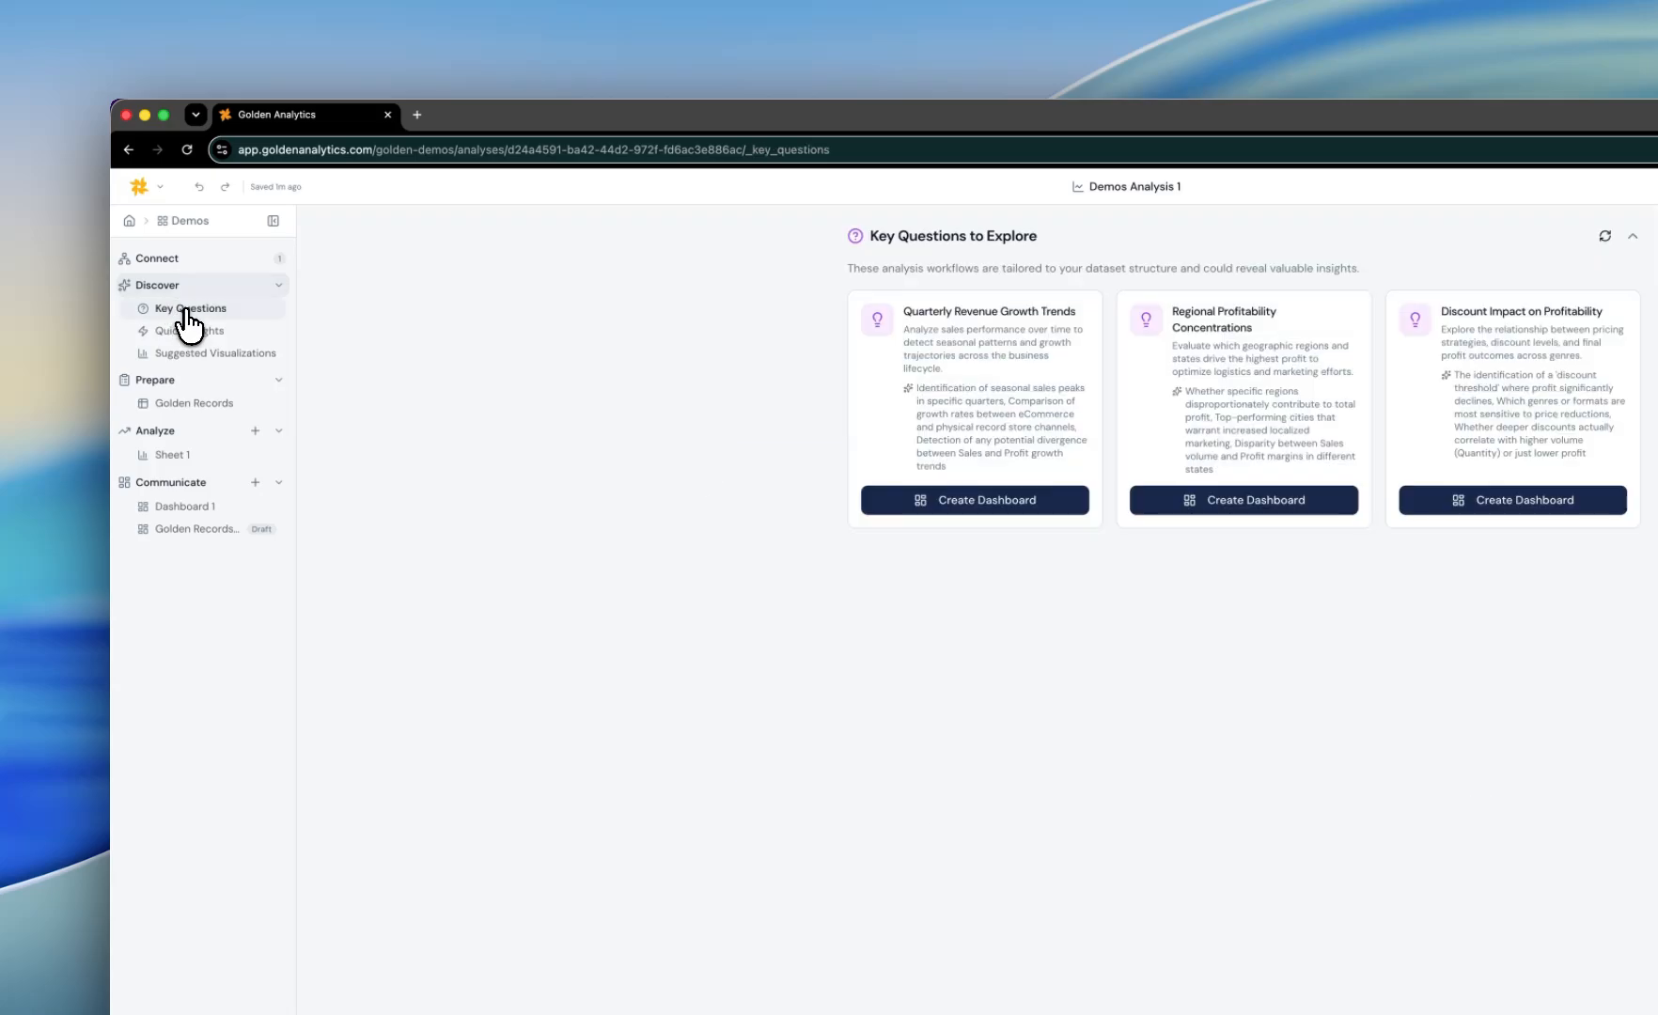
click(183, 331)
click(196, 355)
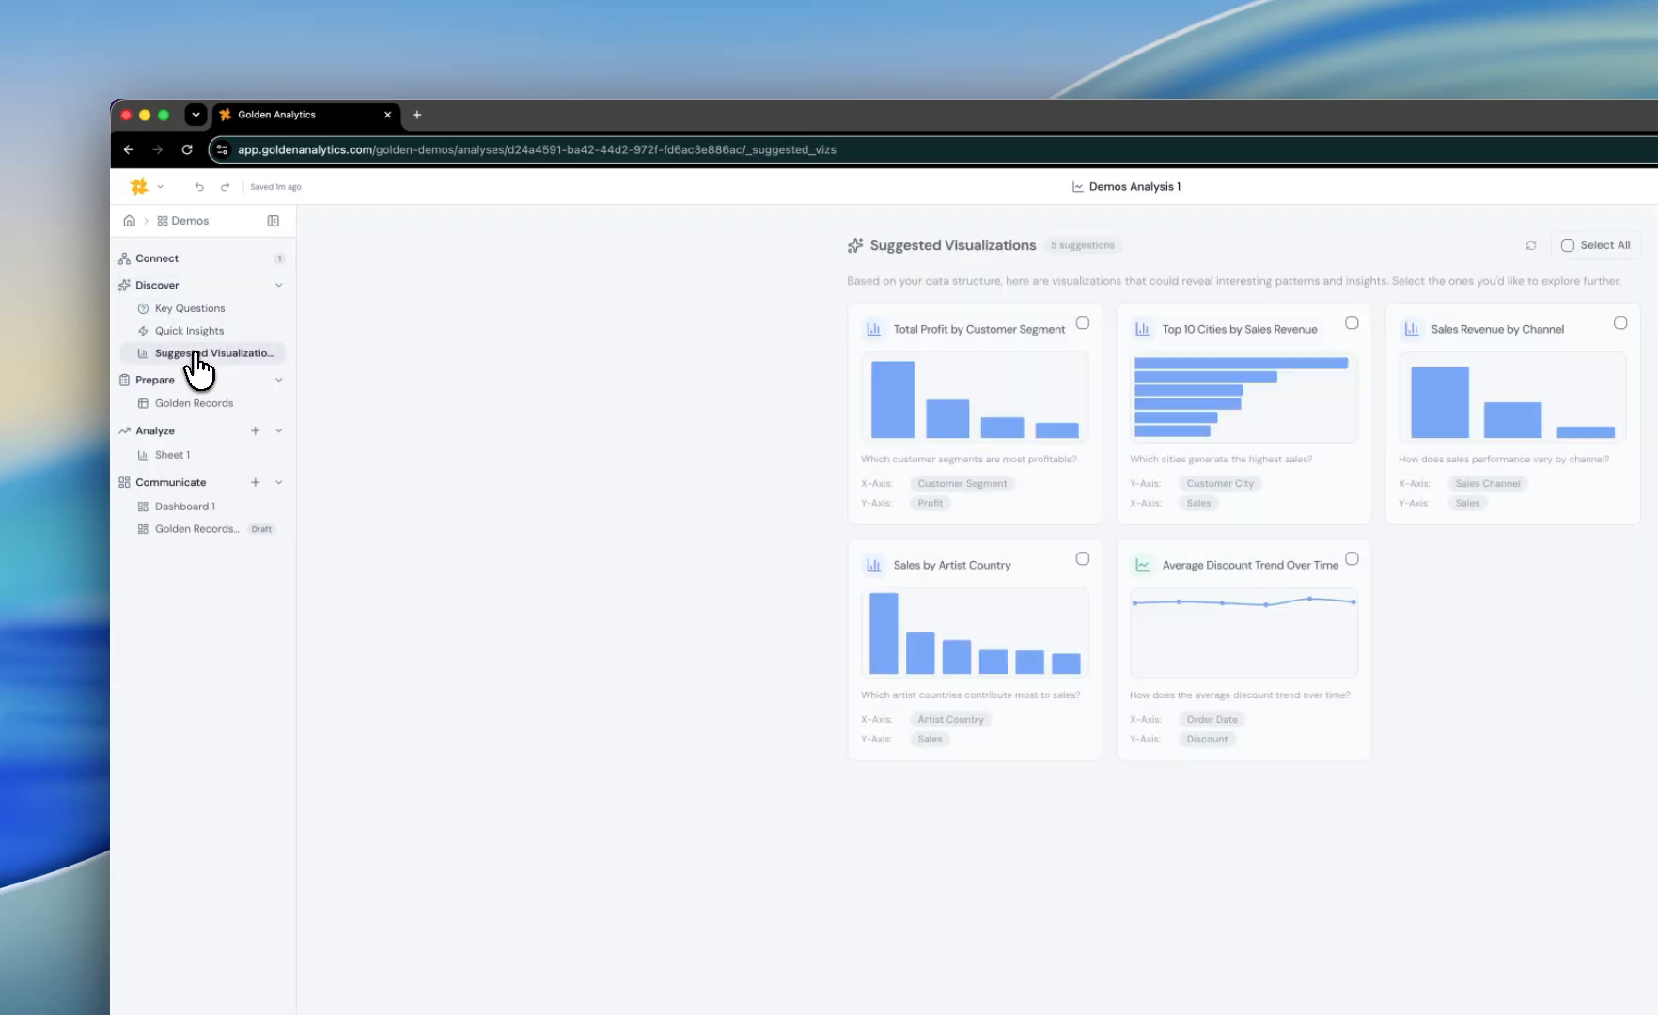
Step: Visit the Golden Records data table, Sheet 1 and the dashboard, returning to the data table
click(175, 414)
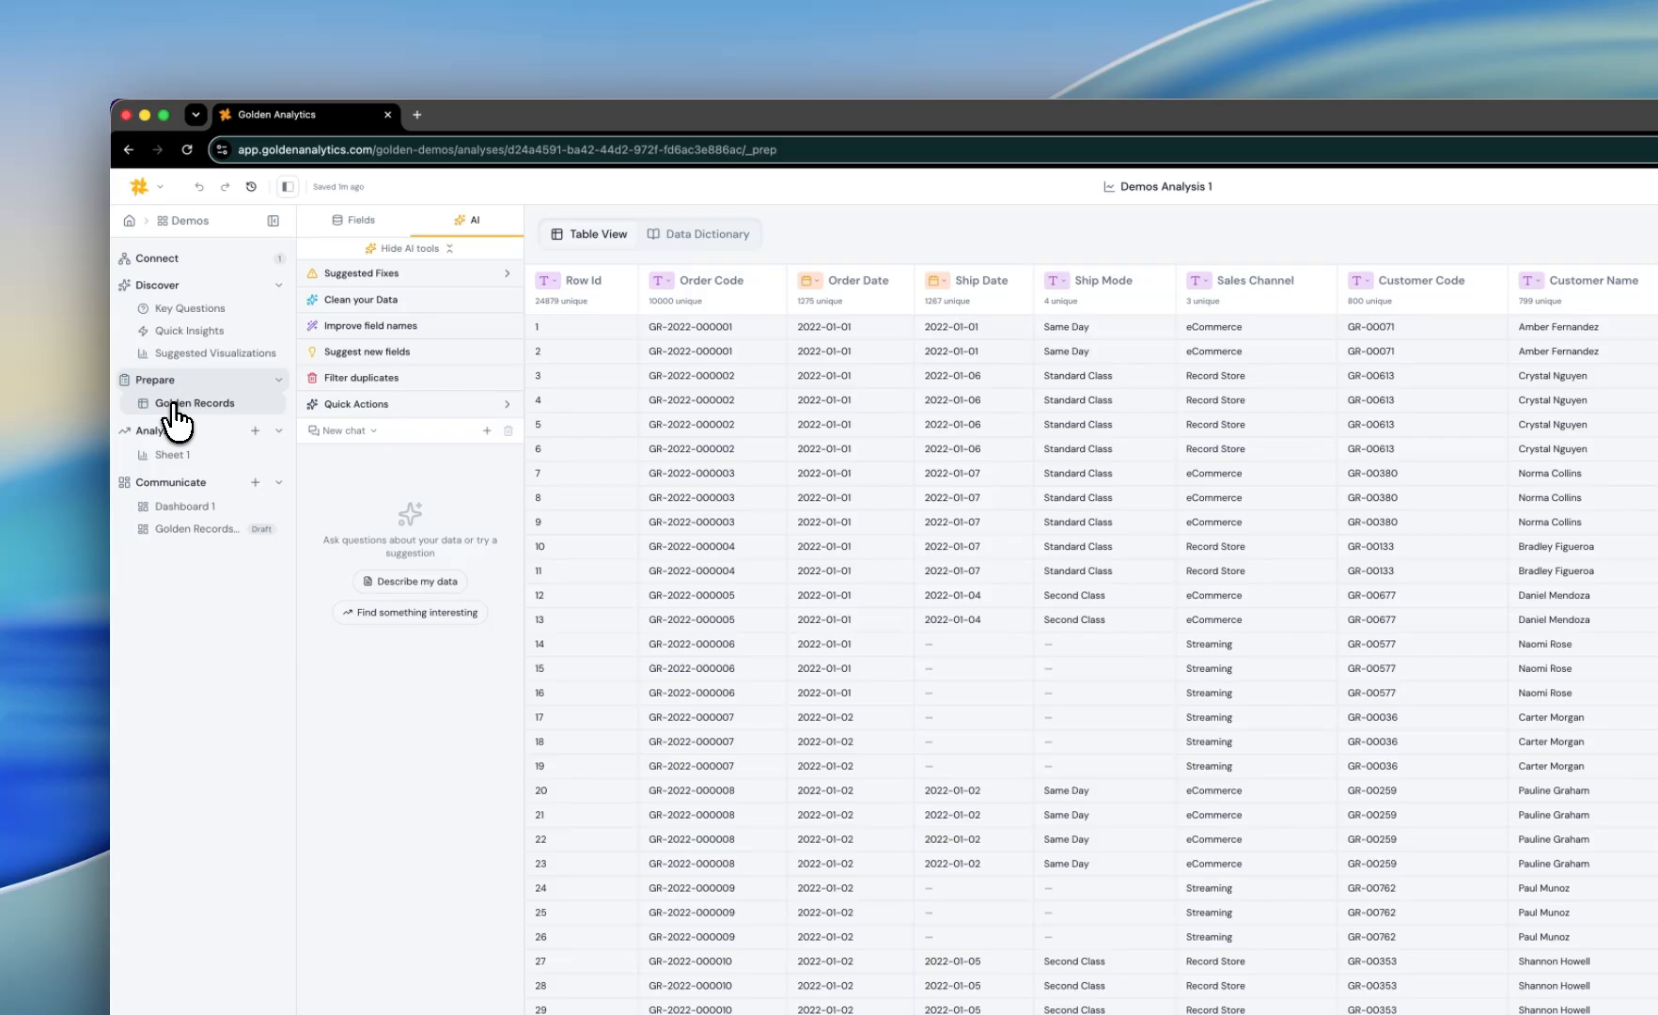
click(169, 453)
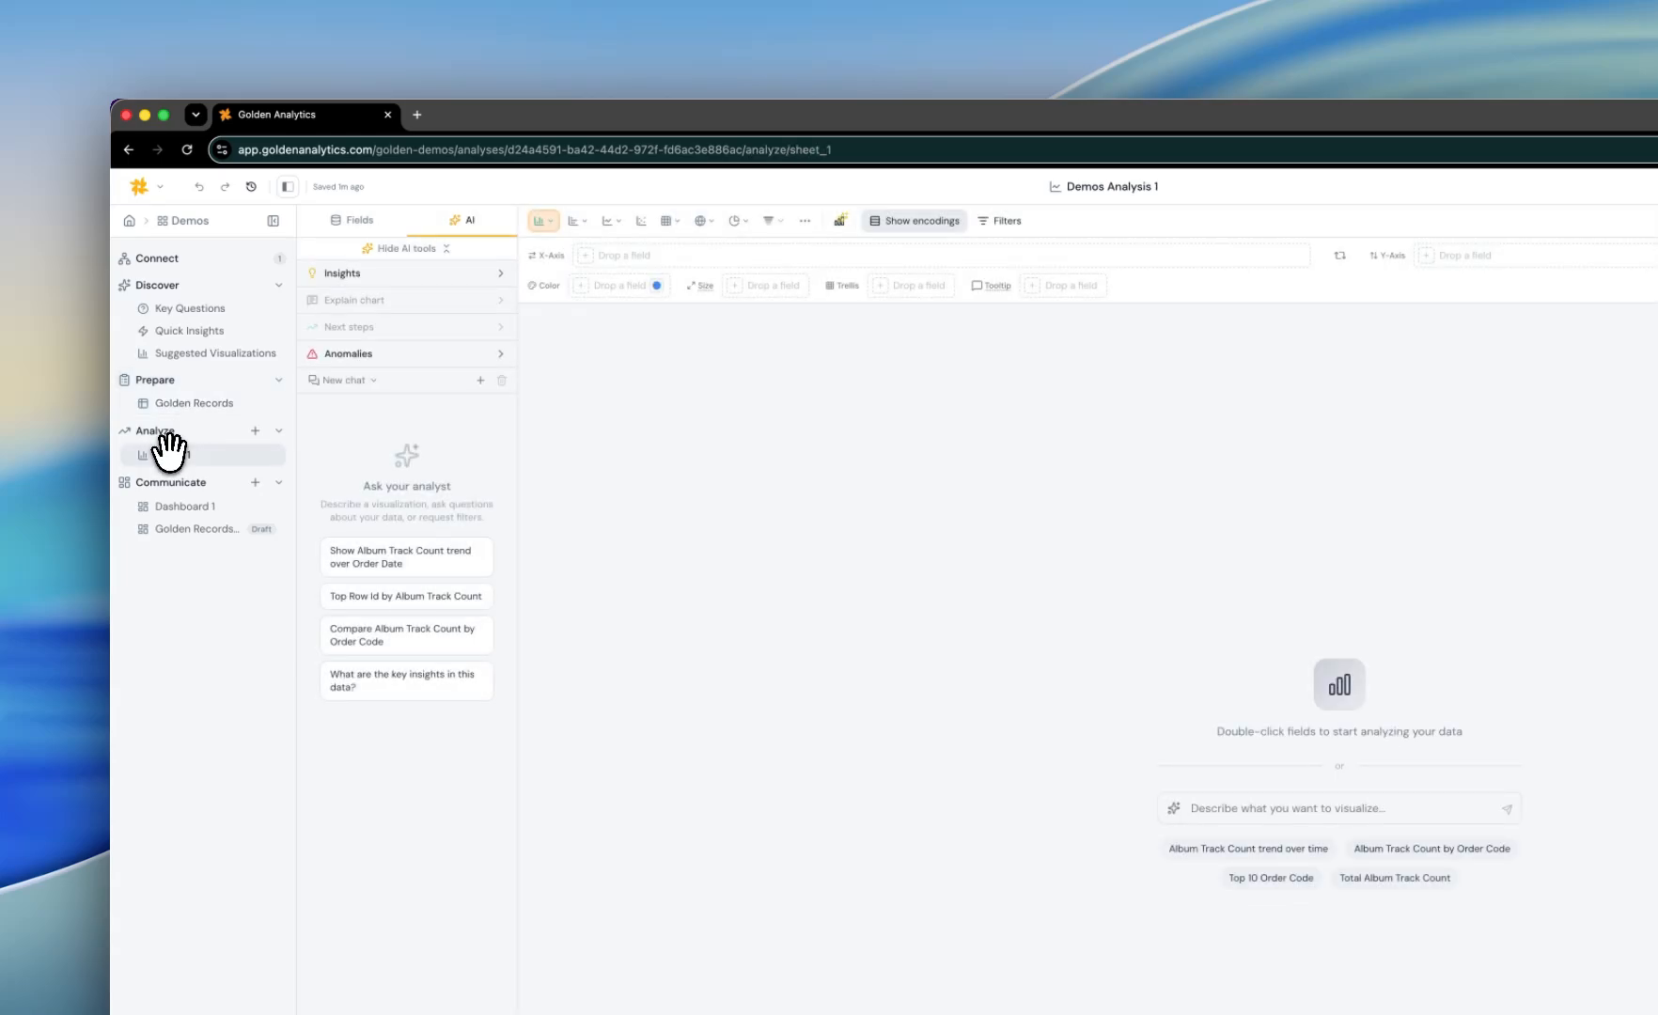
click(191, 530)
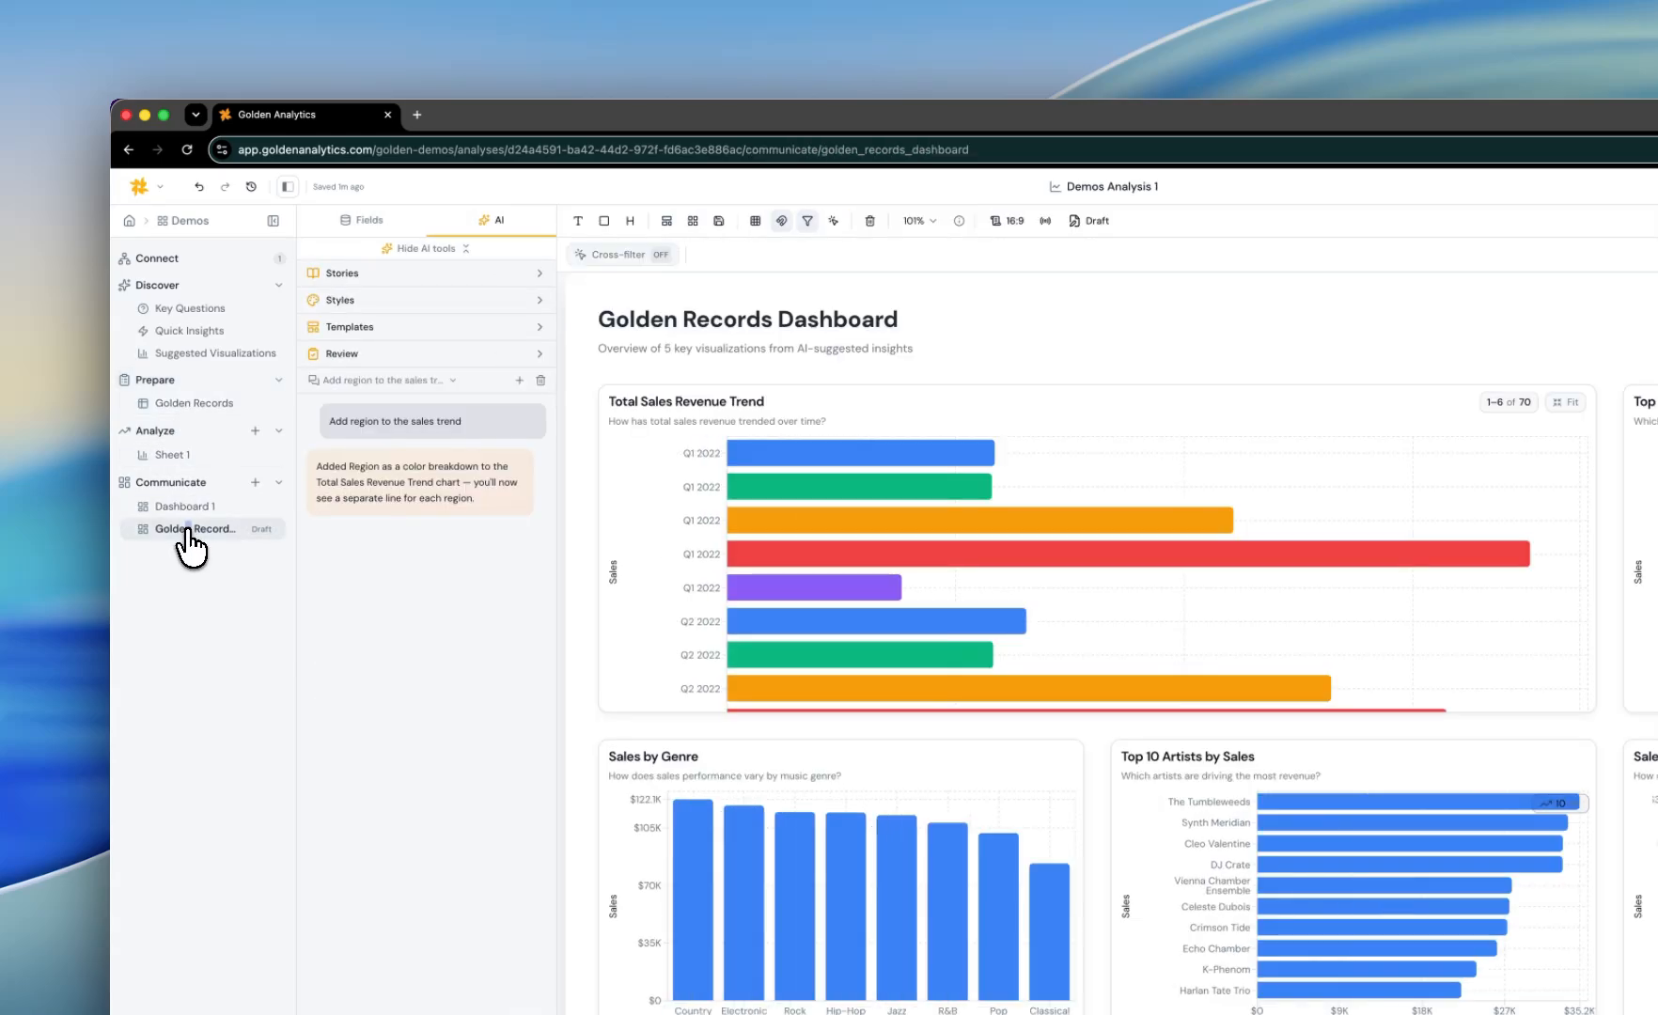
click(200, 404)
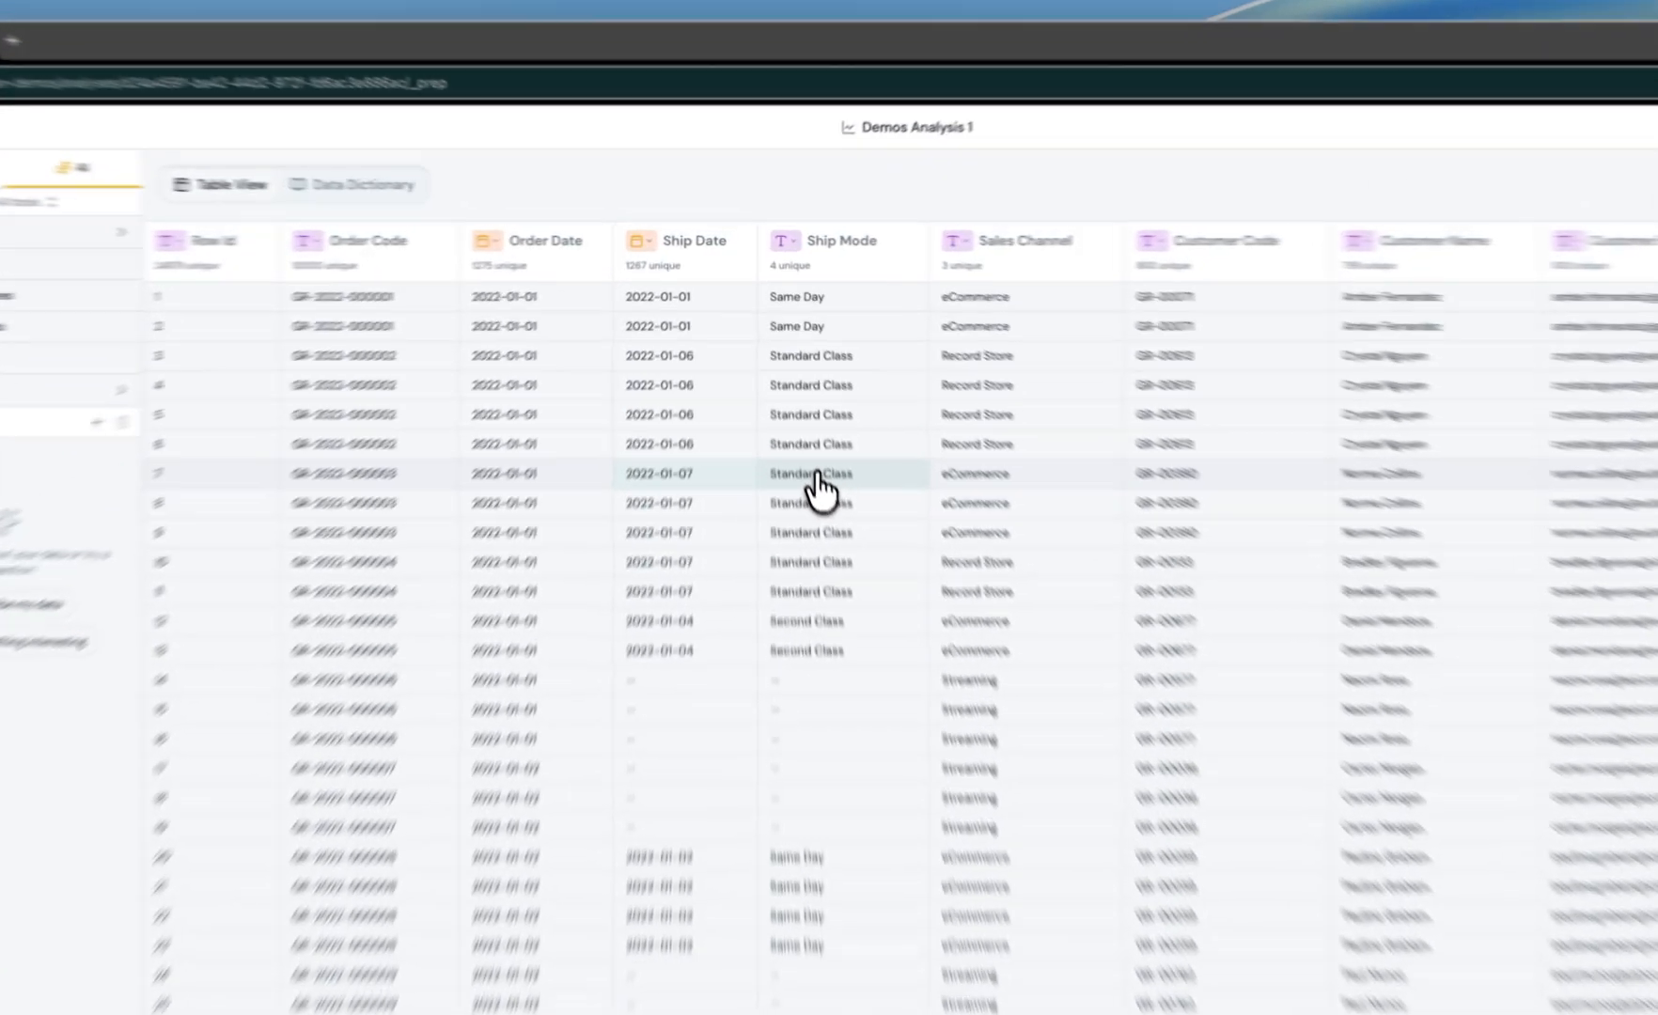
Step: Replace the Ship Mode value Standard Class with Golden Class
double_click(782, 373)
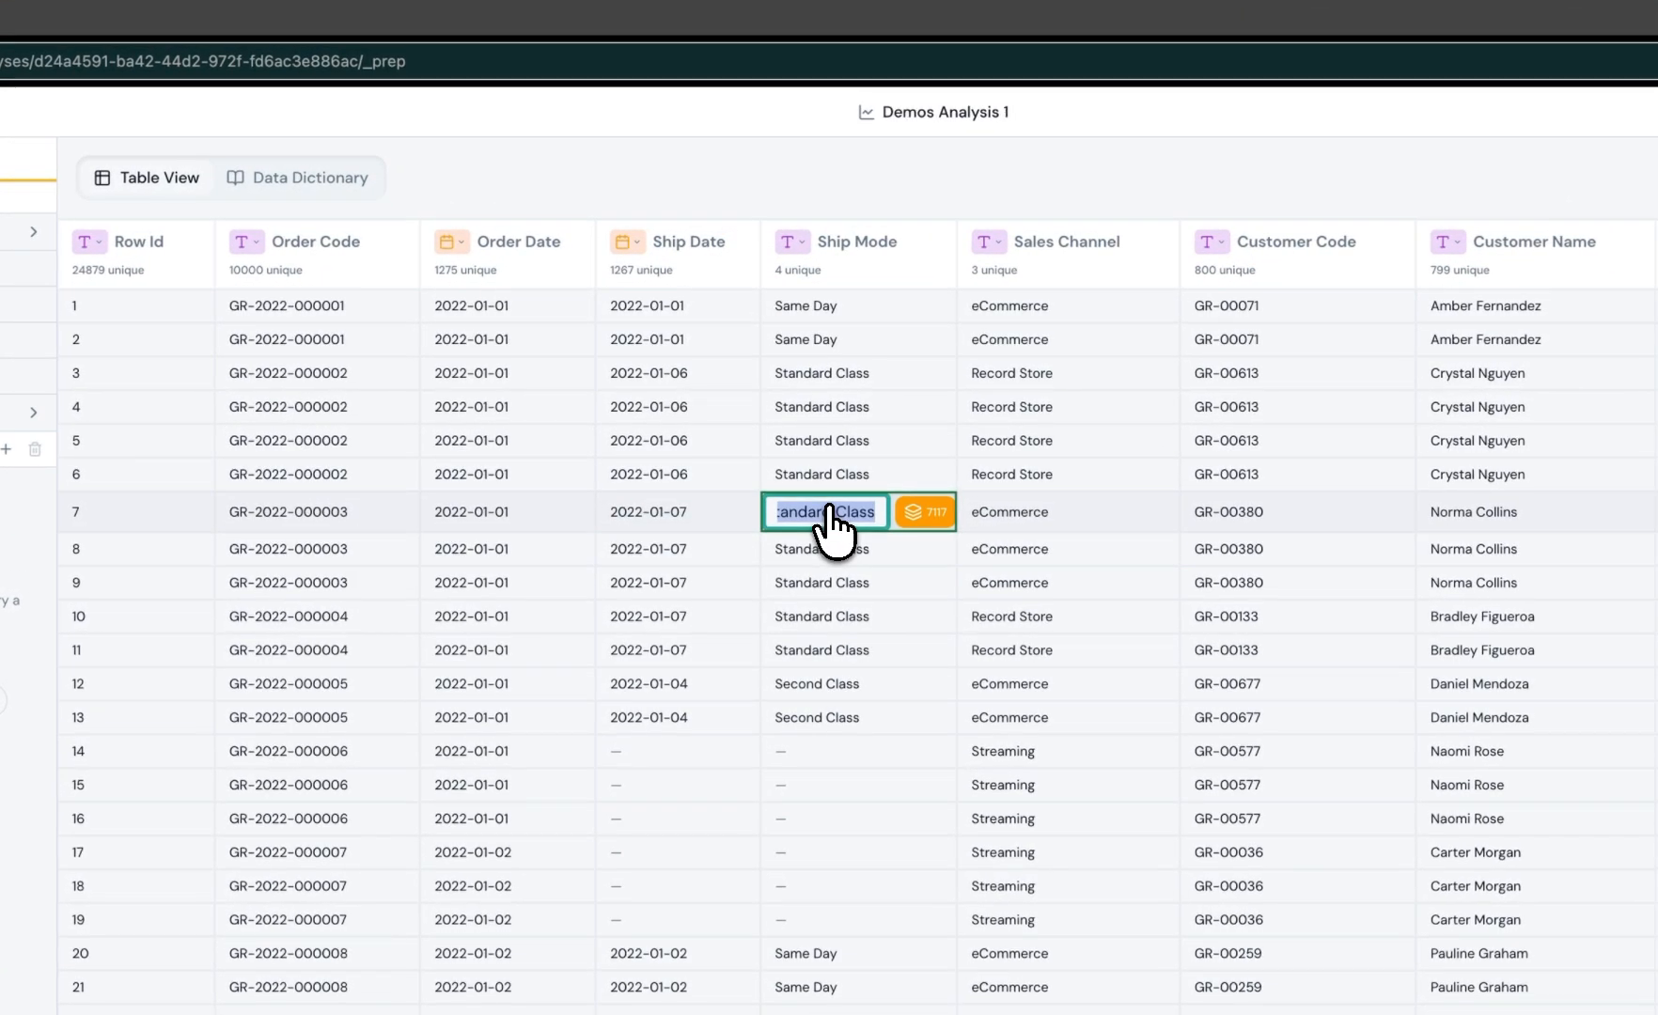
text(Golden Class)
key(Return)
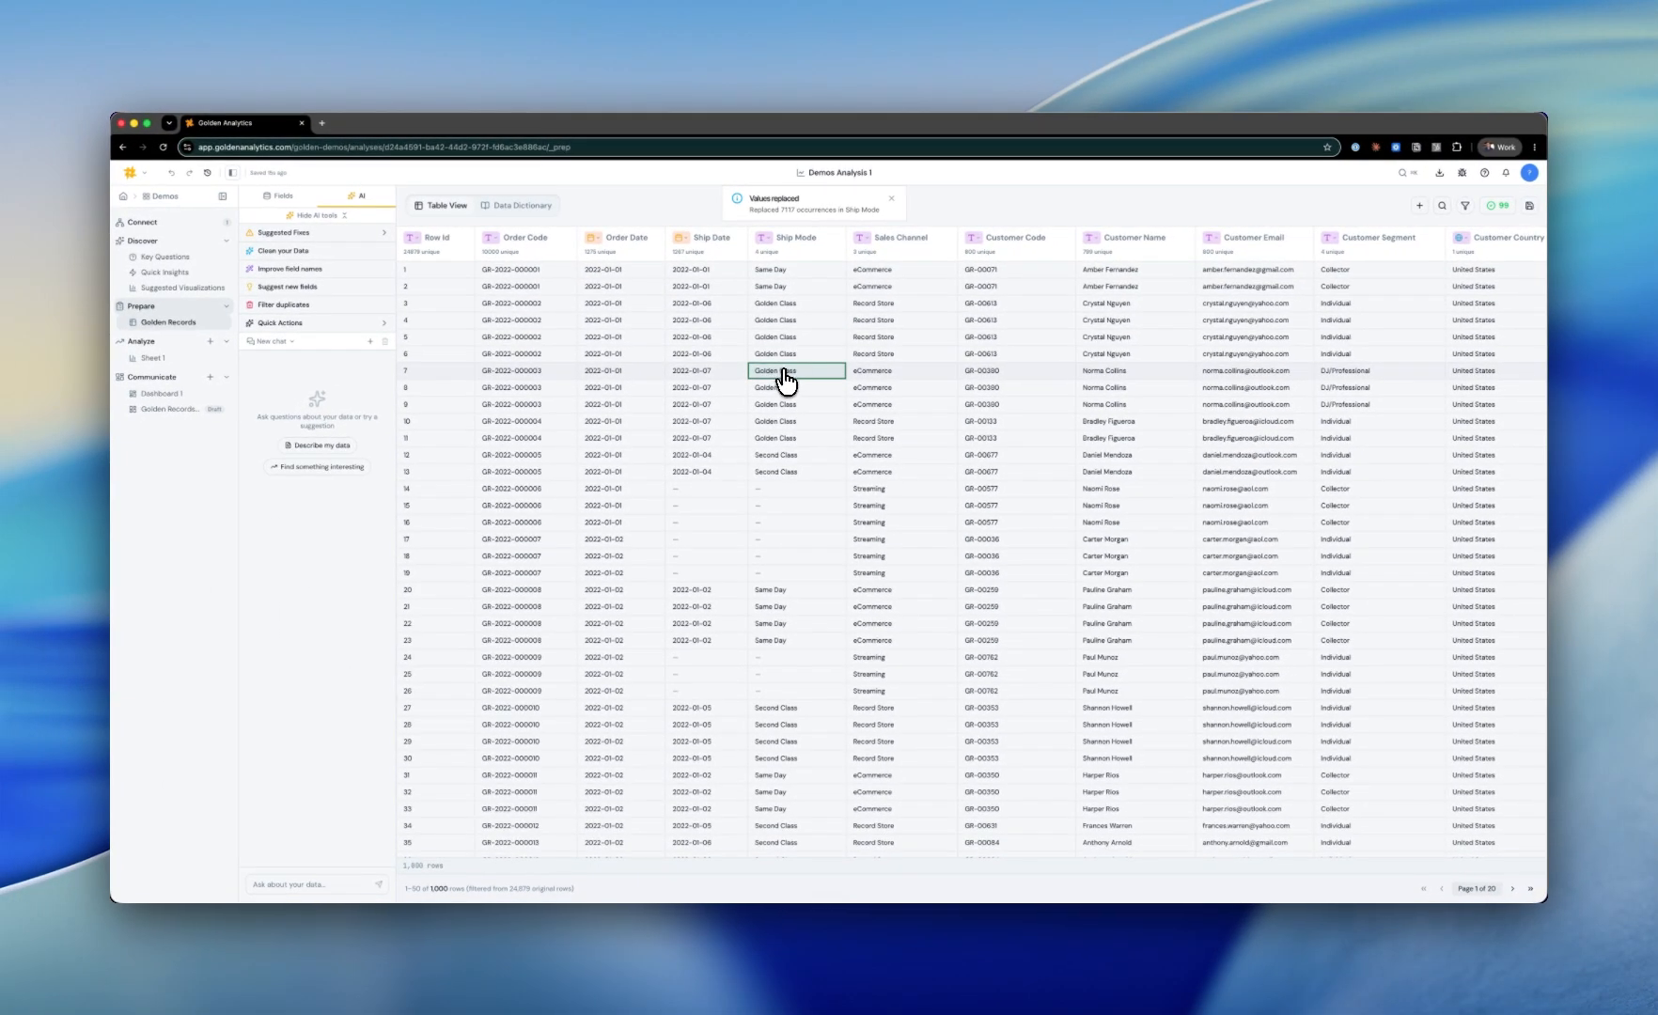
scroll(907, 352, right, 3)
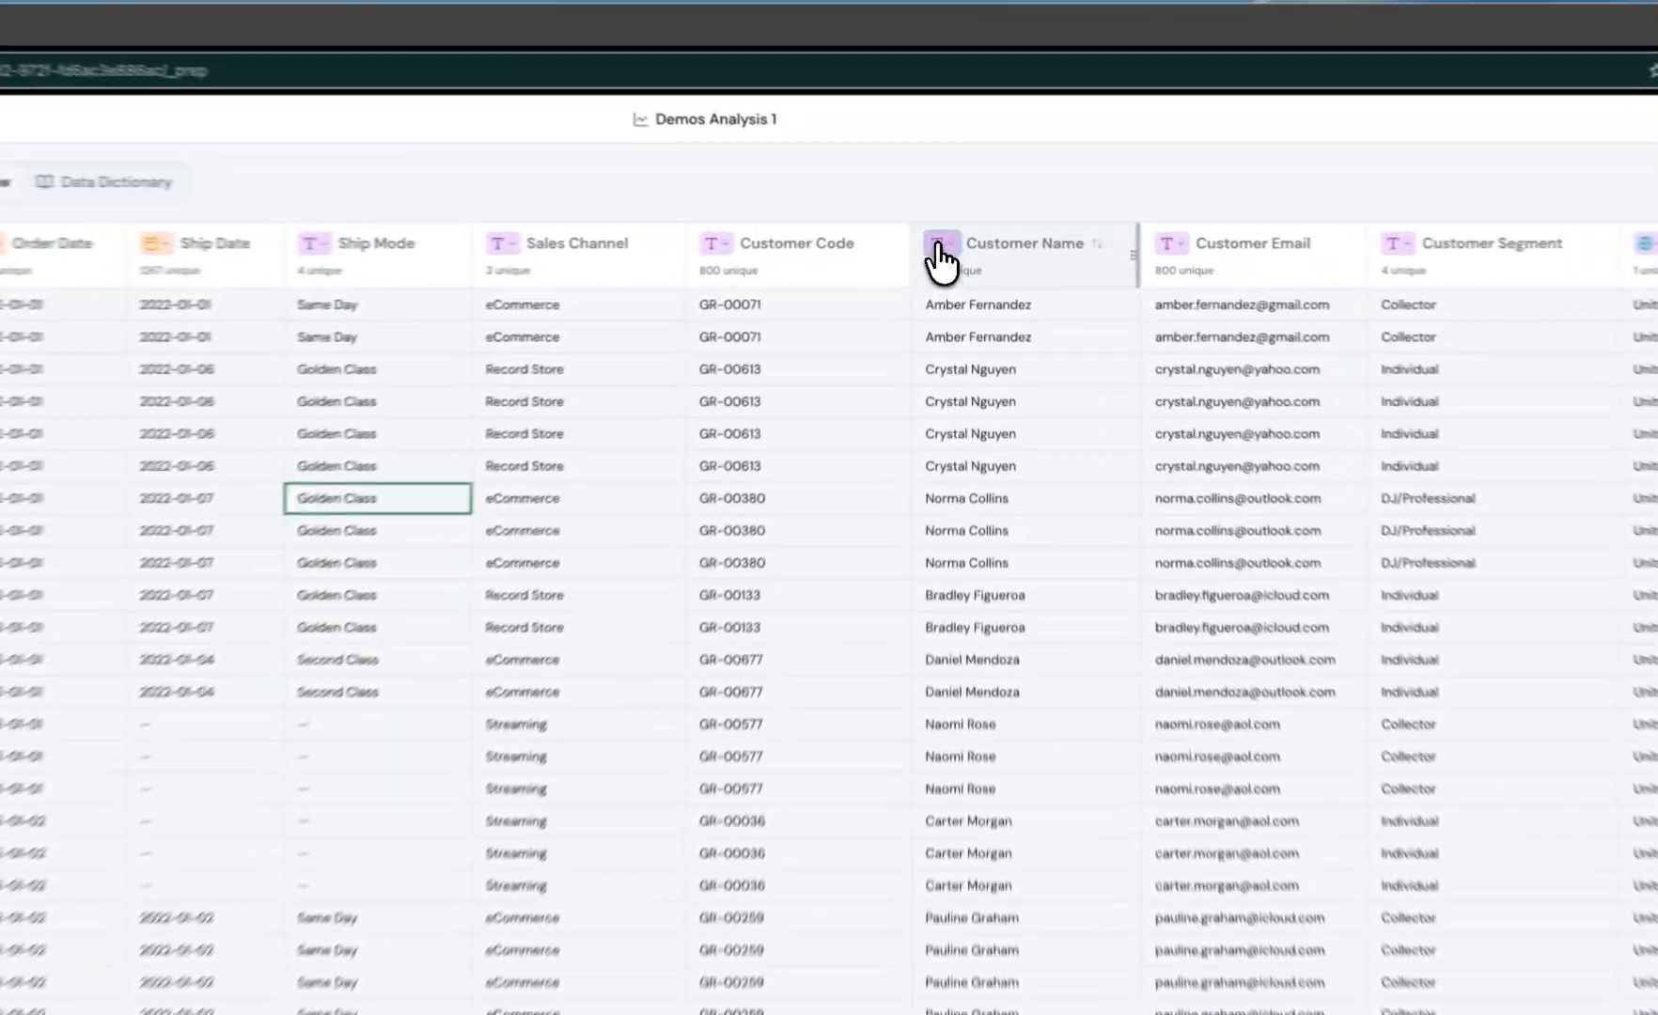
Step: Smart Split the Customer Name column into First Name and Last Name using the description "Pull out first and last"
click(952, 238)
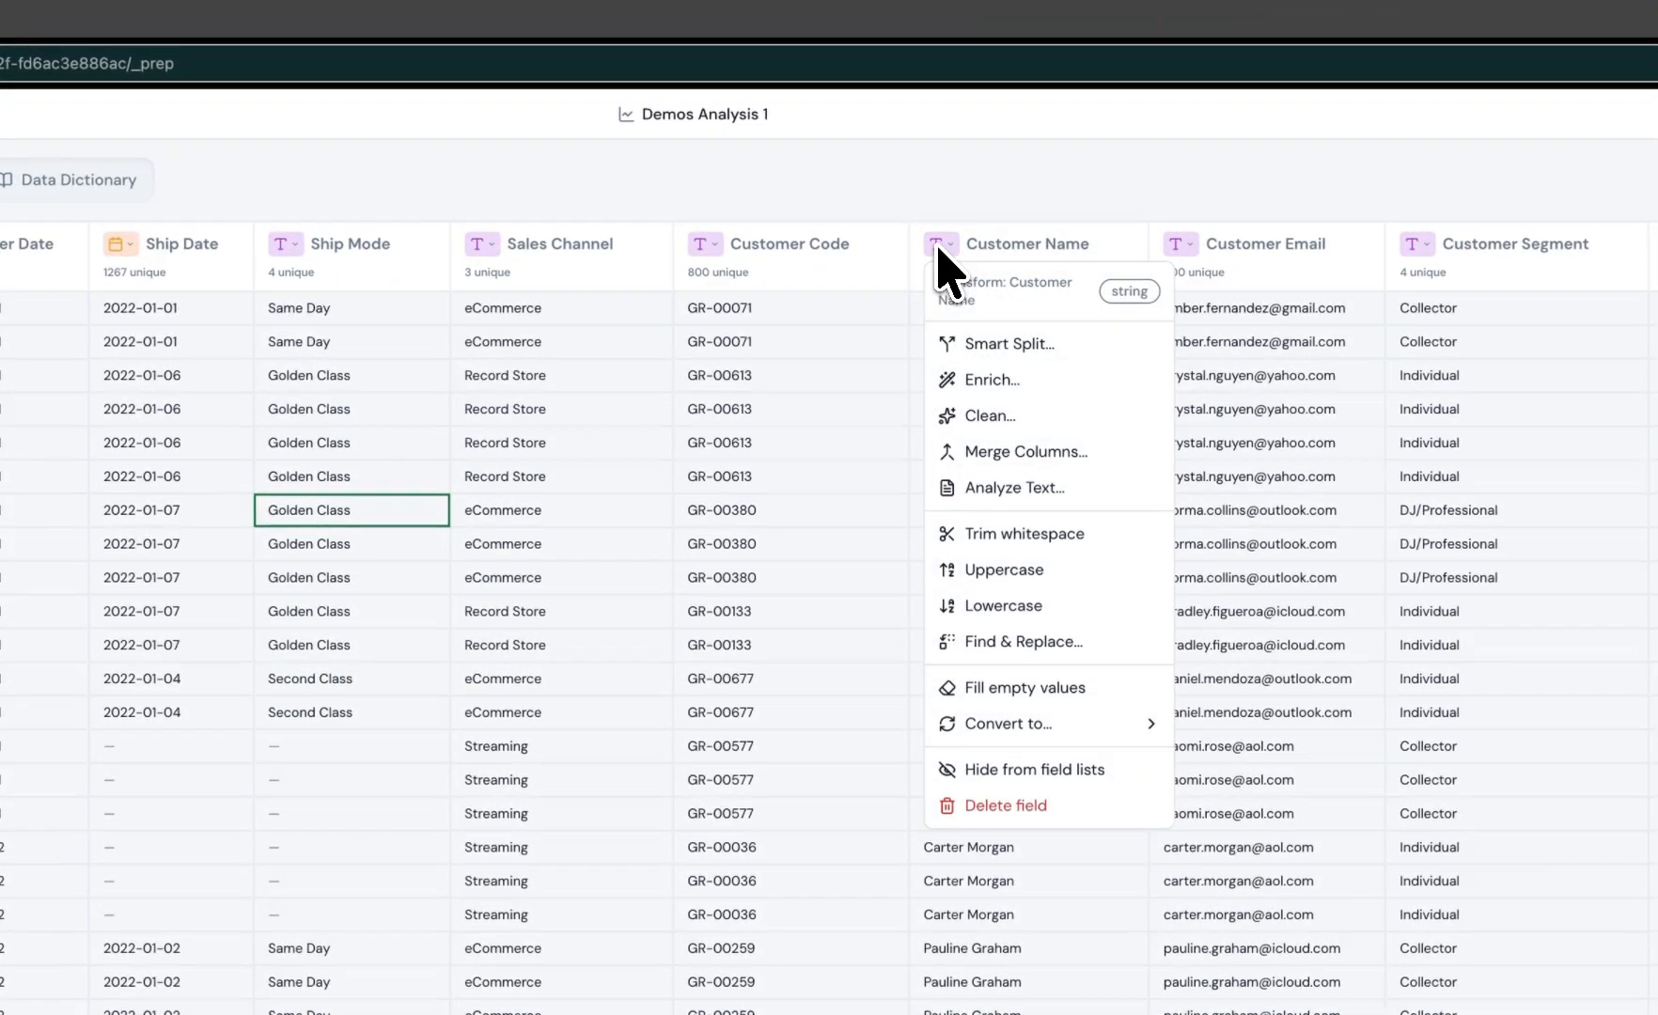
click(995, 344)
click(635, 814)
text(Pull out first and last)
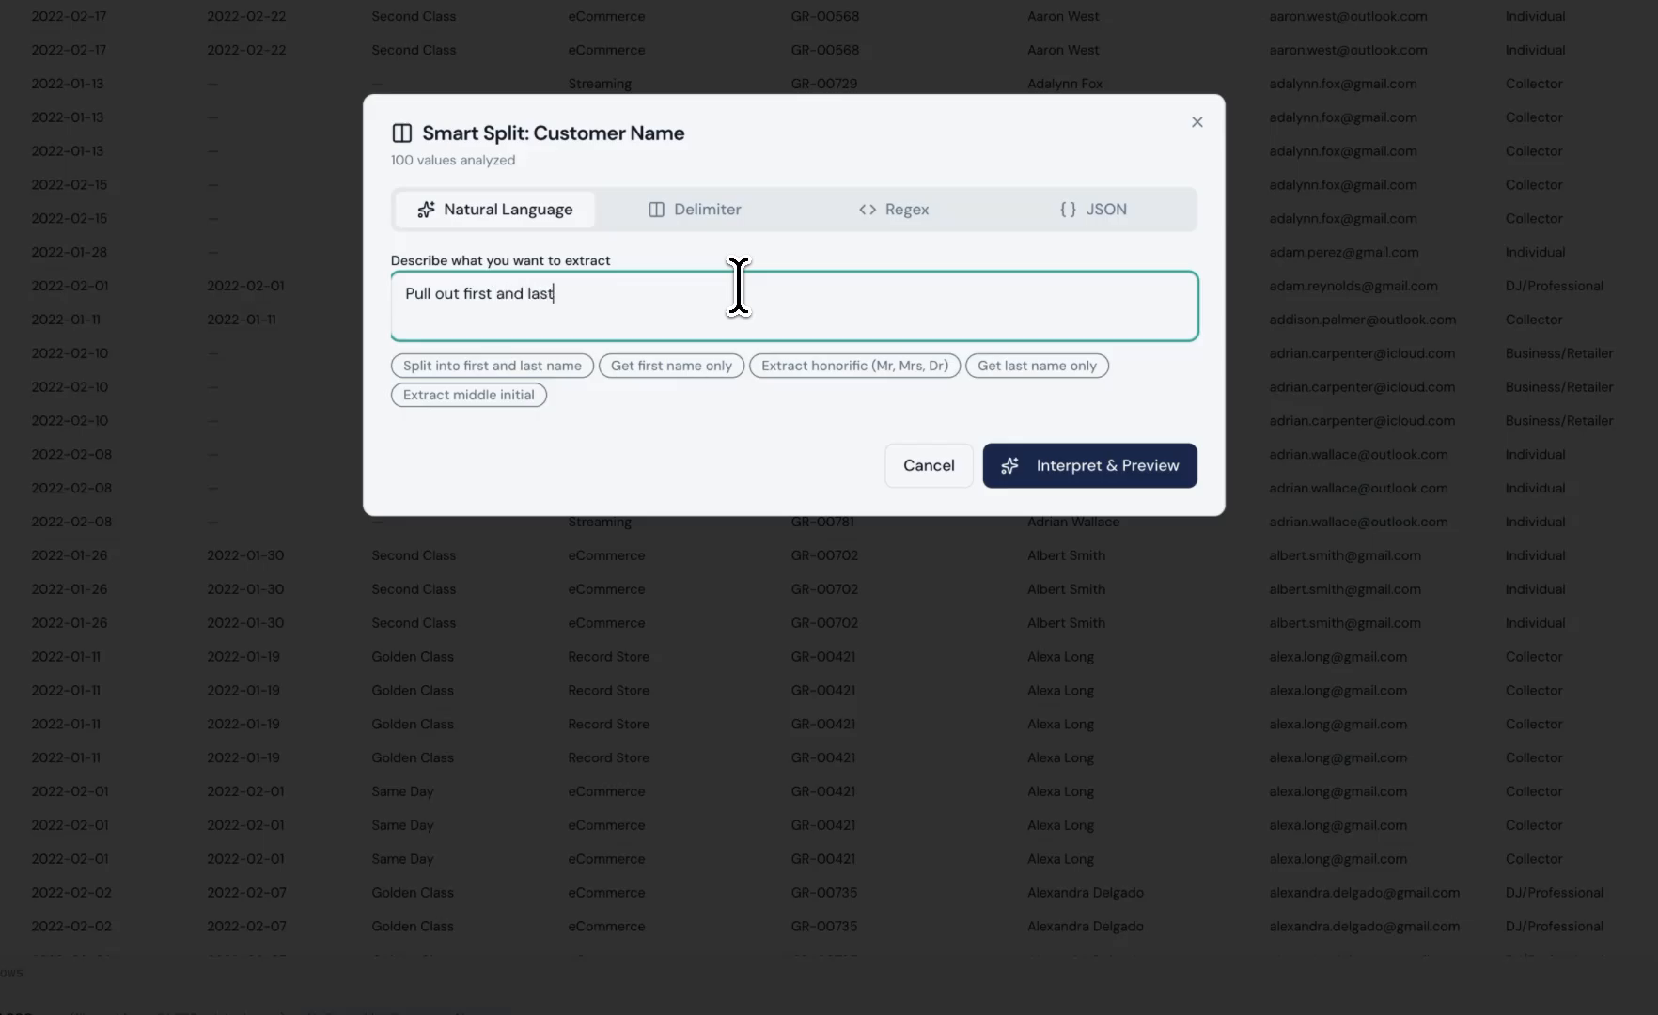
click(1072, 467)
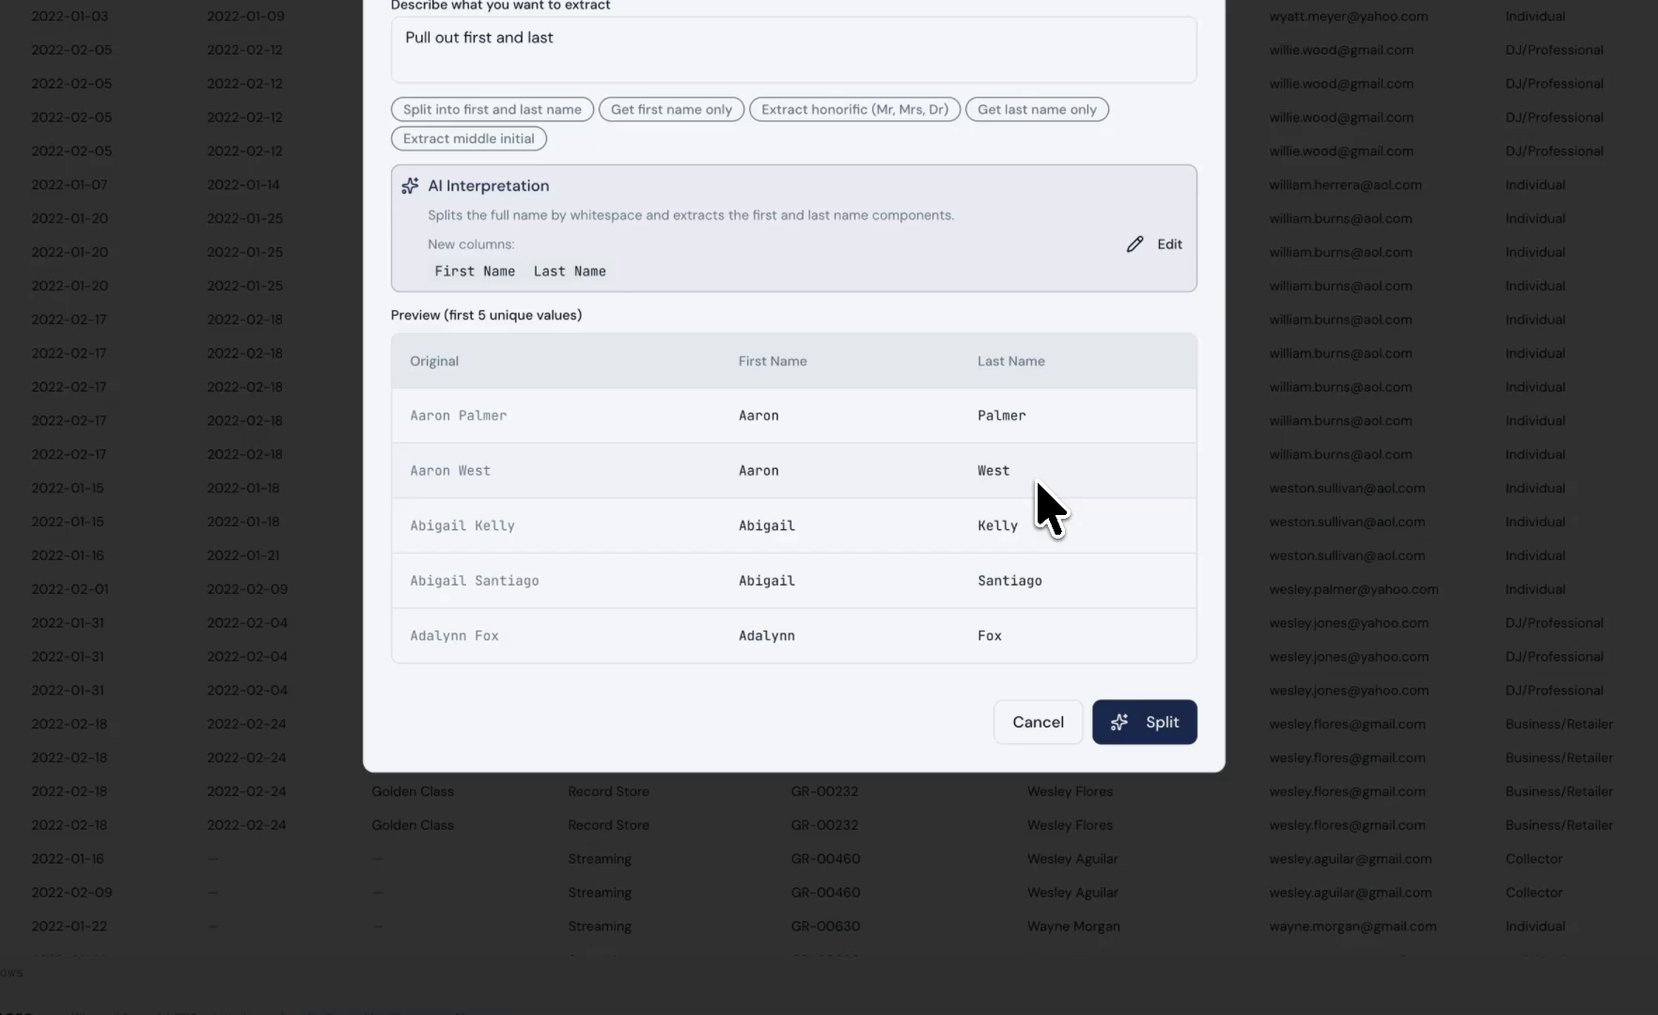
click(1130, 729)
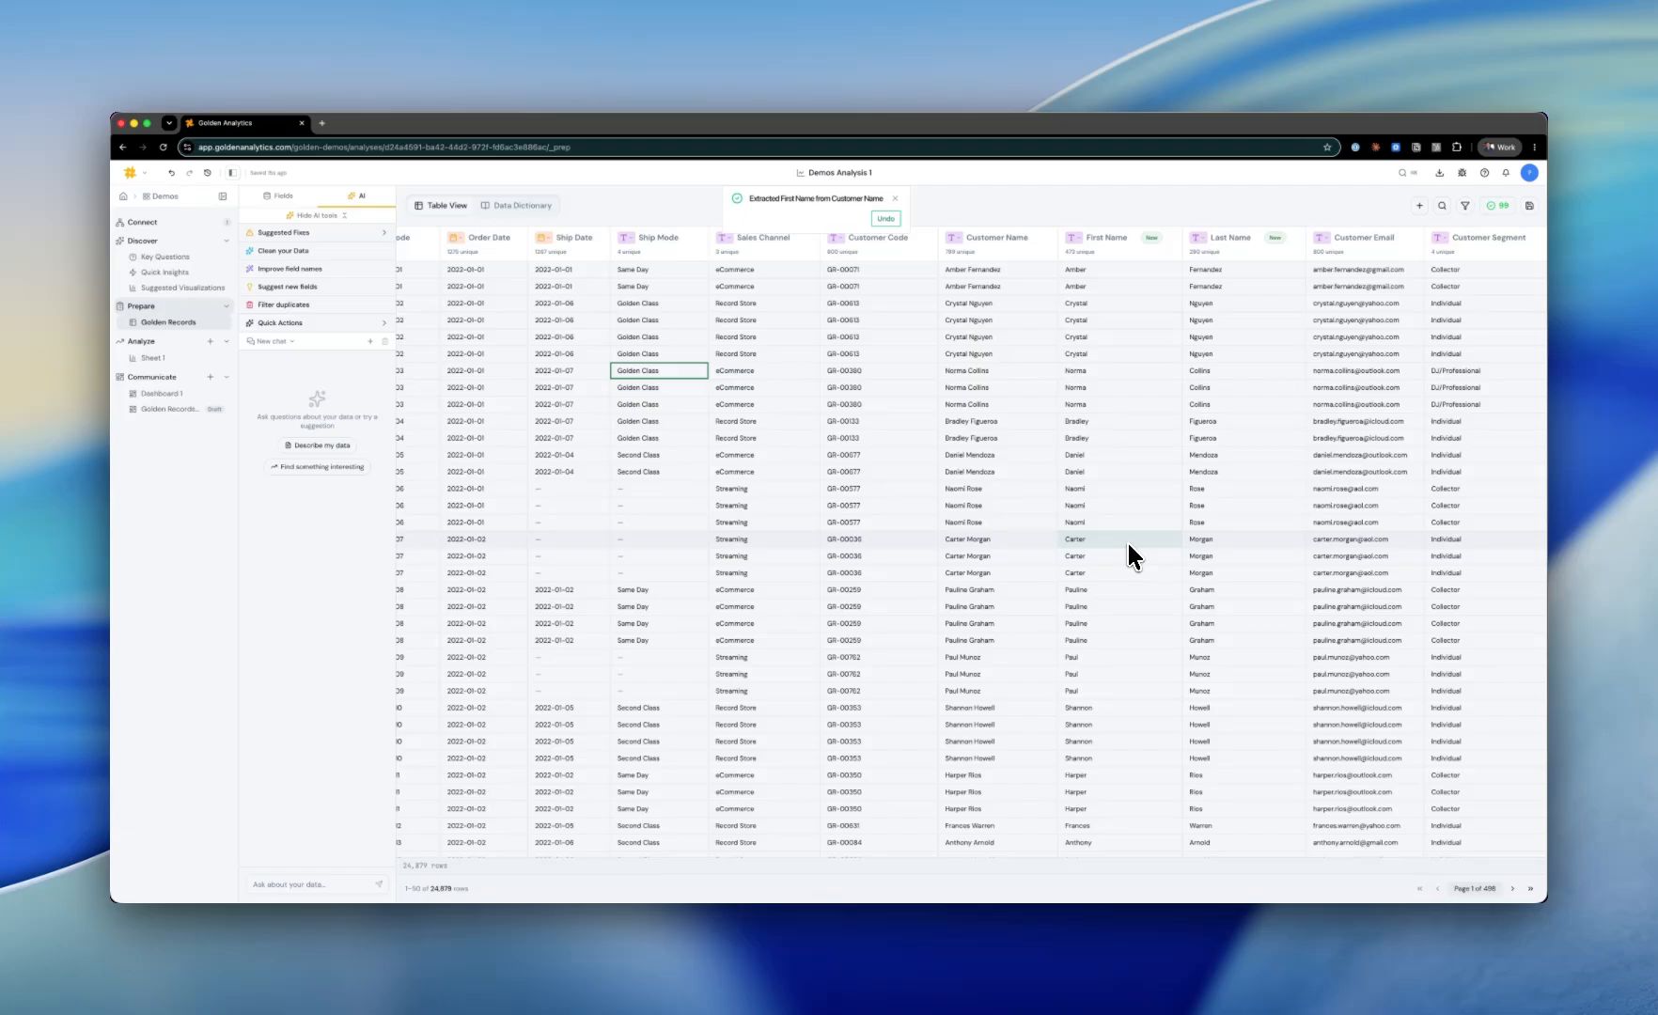
Step: Ask the AI assistant to "Make customer Name uppercase"
click(287, 884)
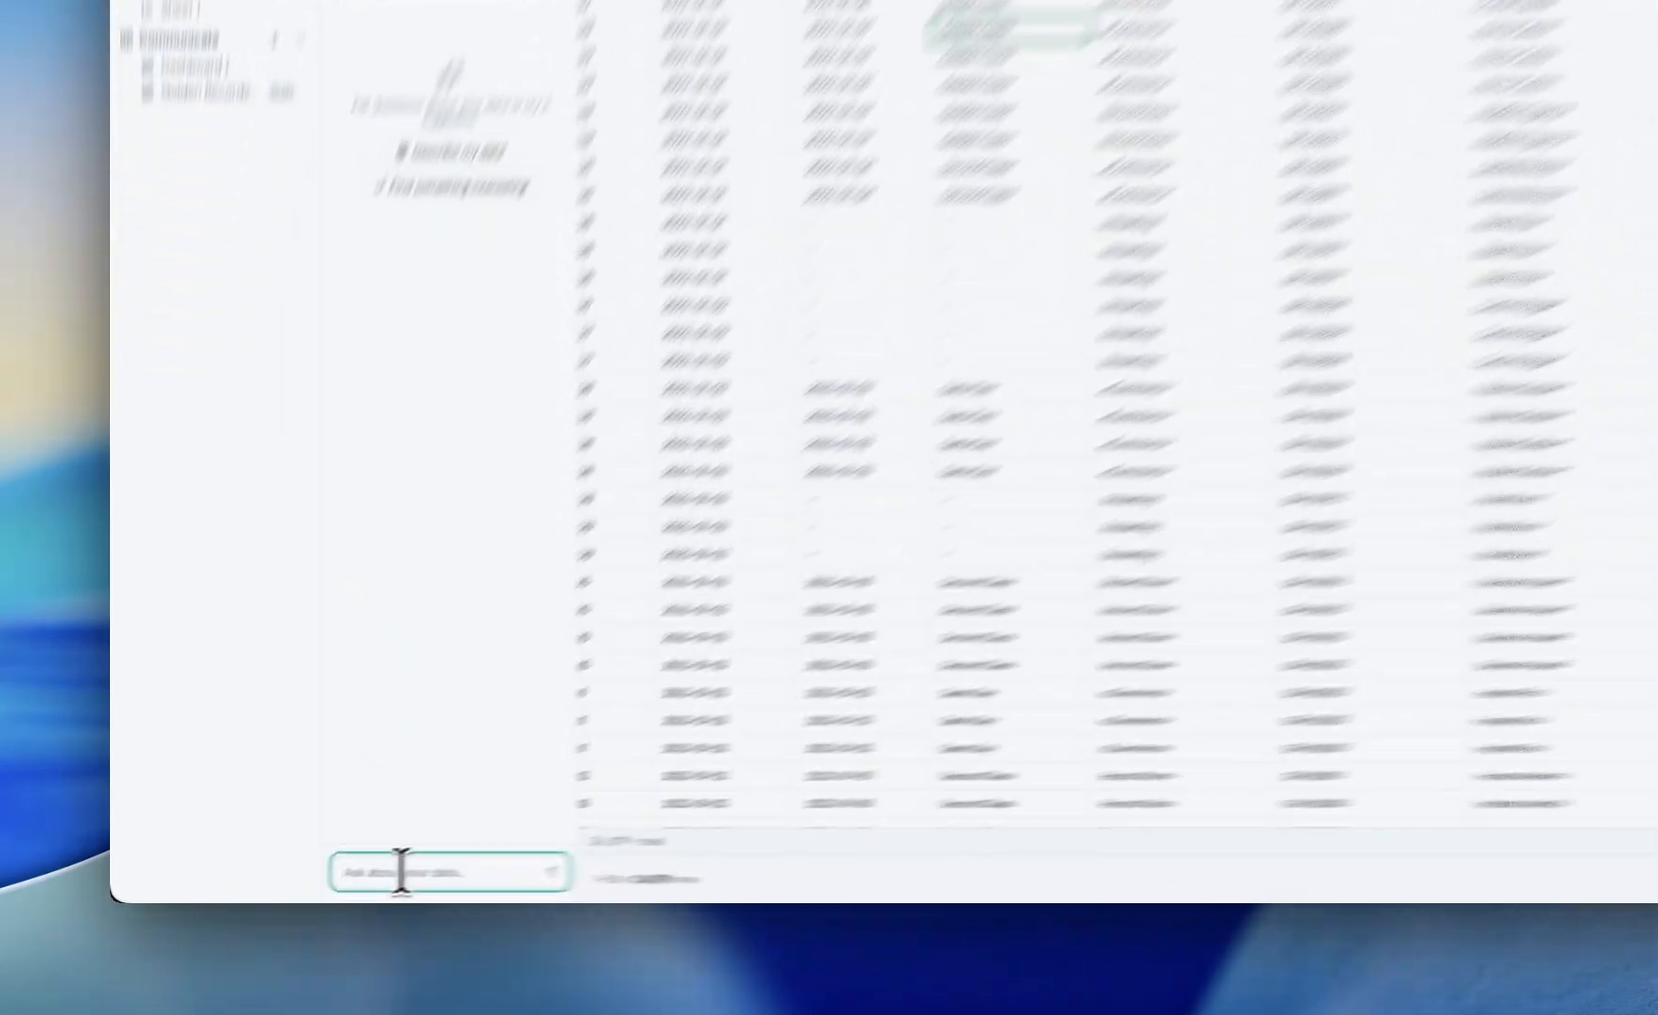
text(Make custom)
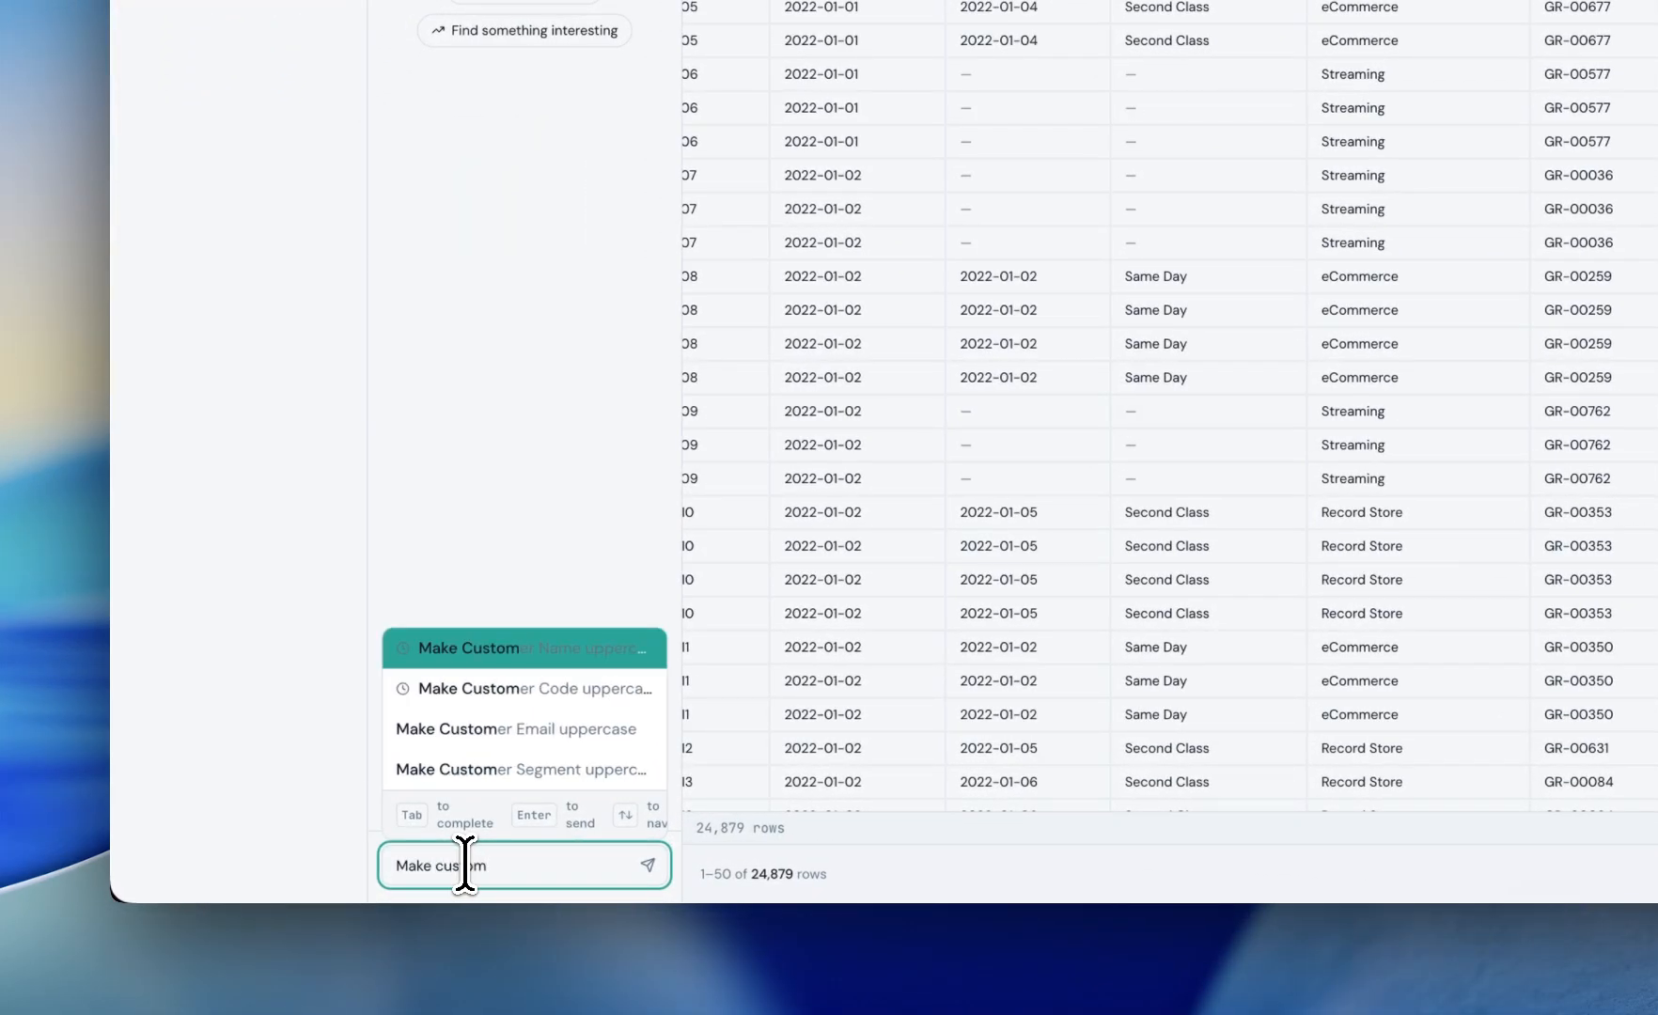
key(Tab)
key(Return)
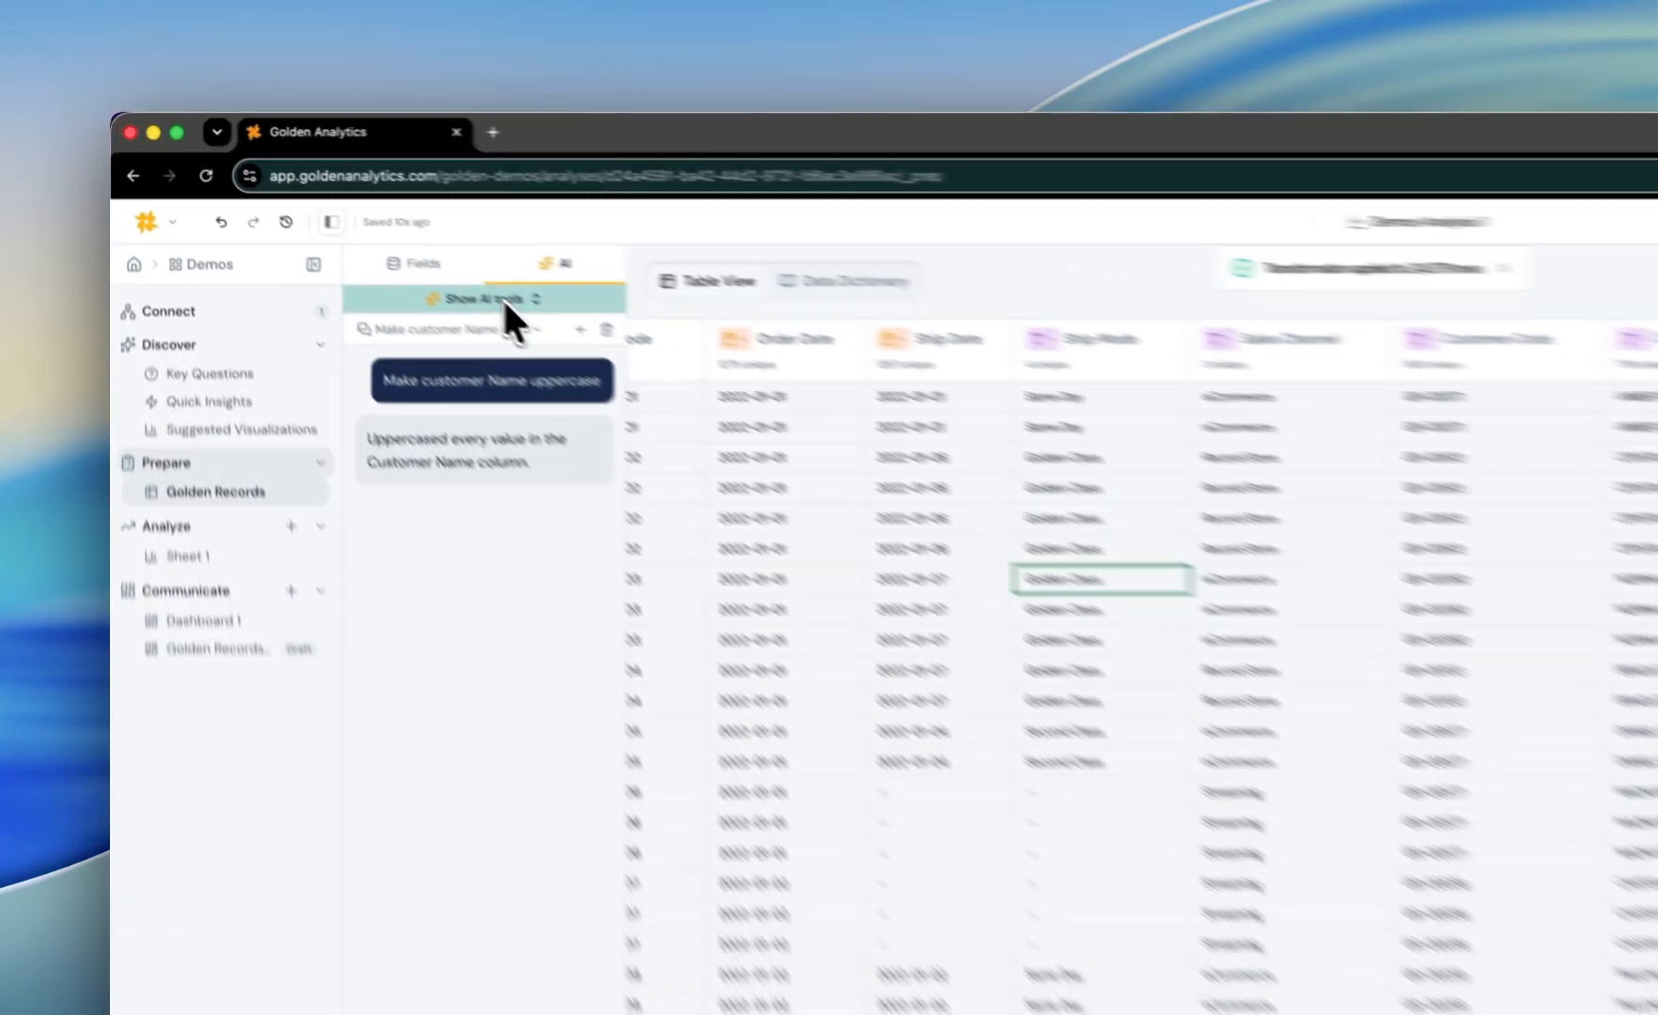
Step: Run the data quality analysis under Suggested Fixes and review the recommended fixes
click(319, 217)
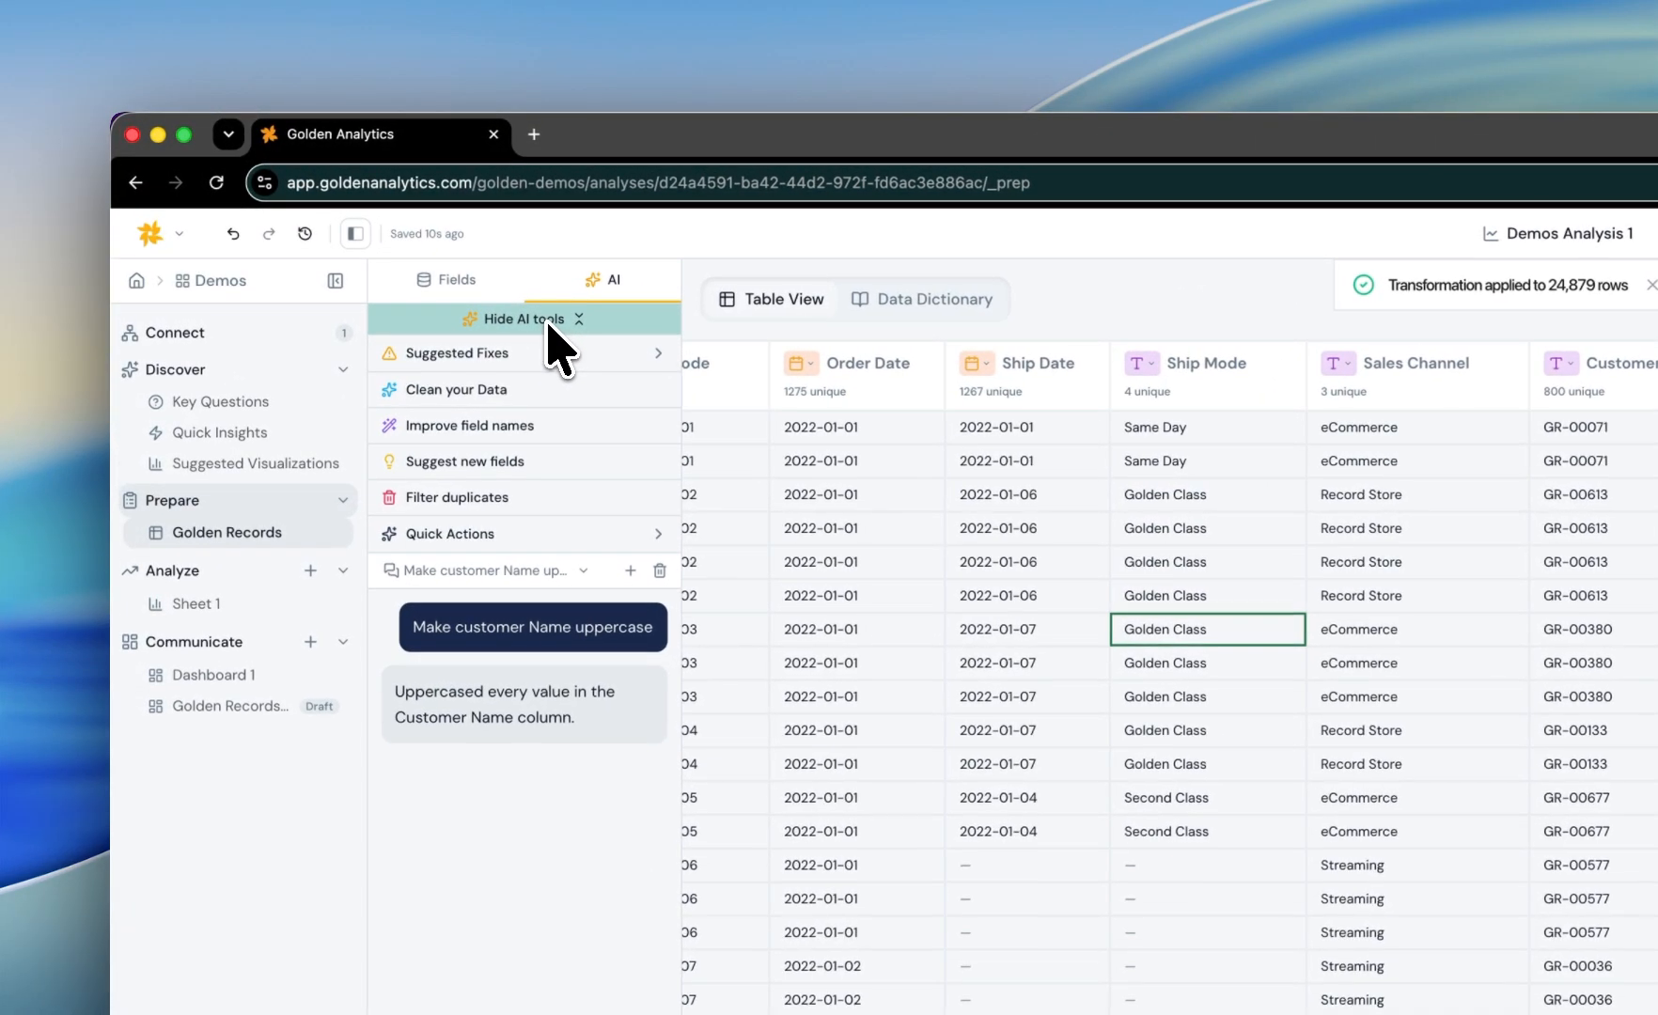
click(513, 355)
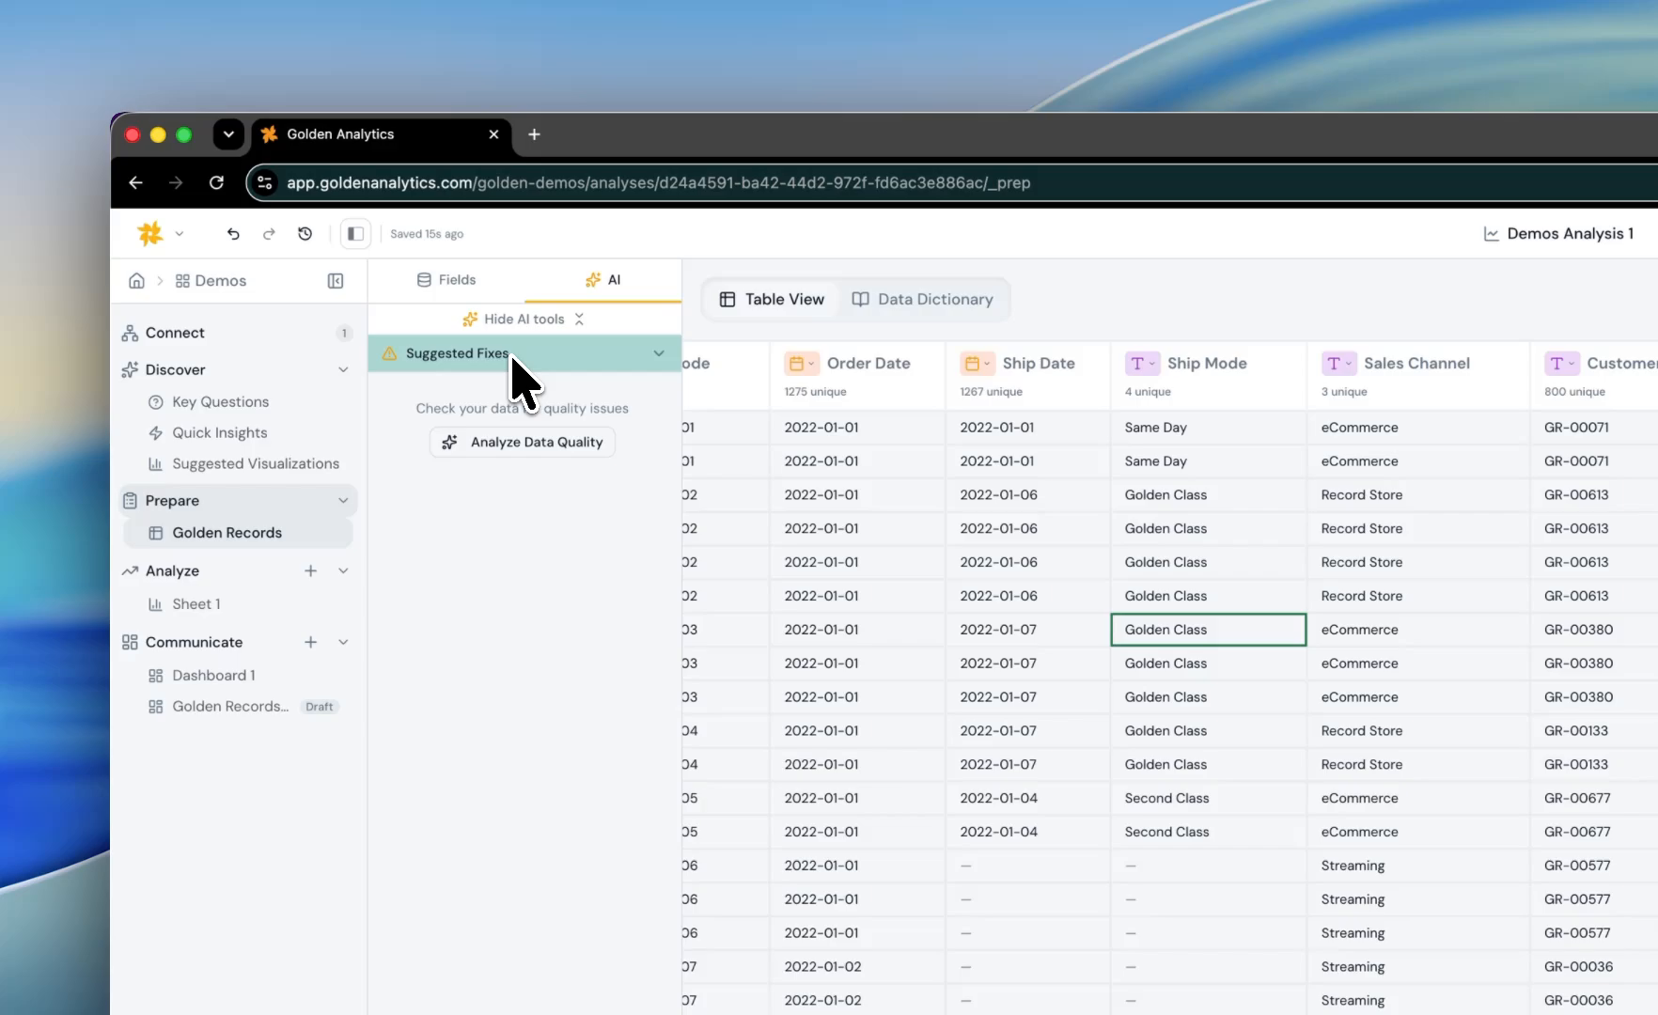
click(532, 447)
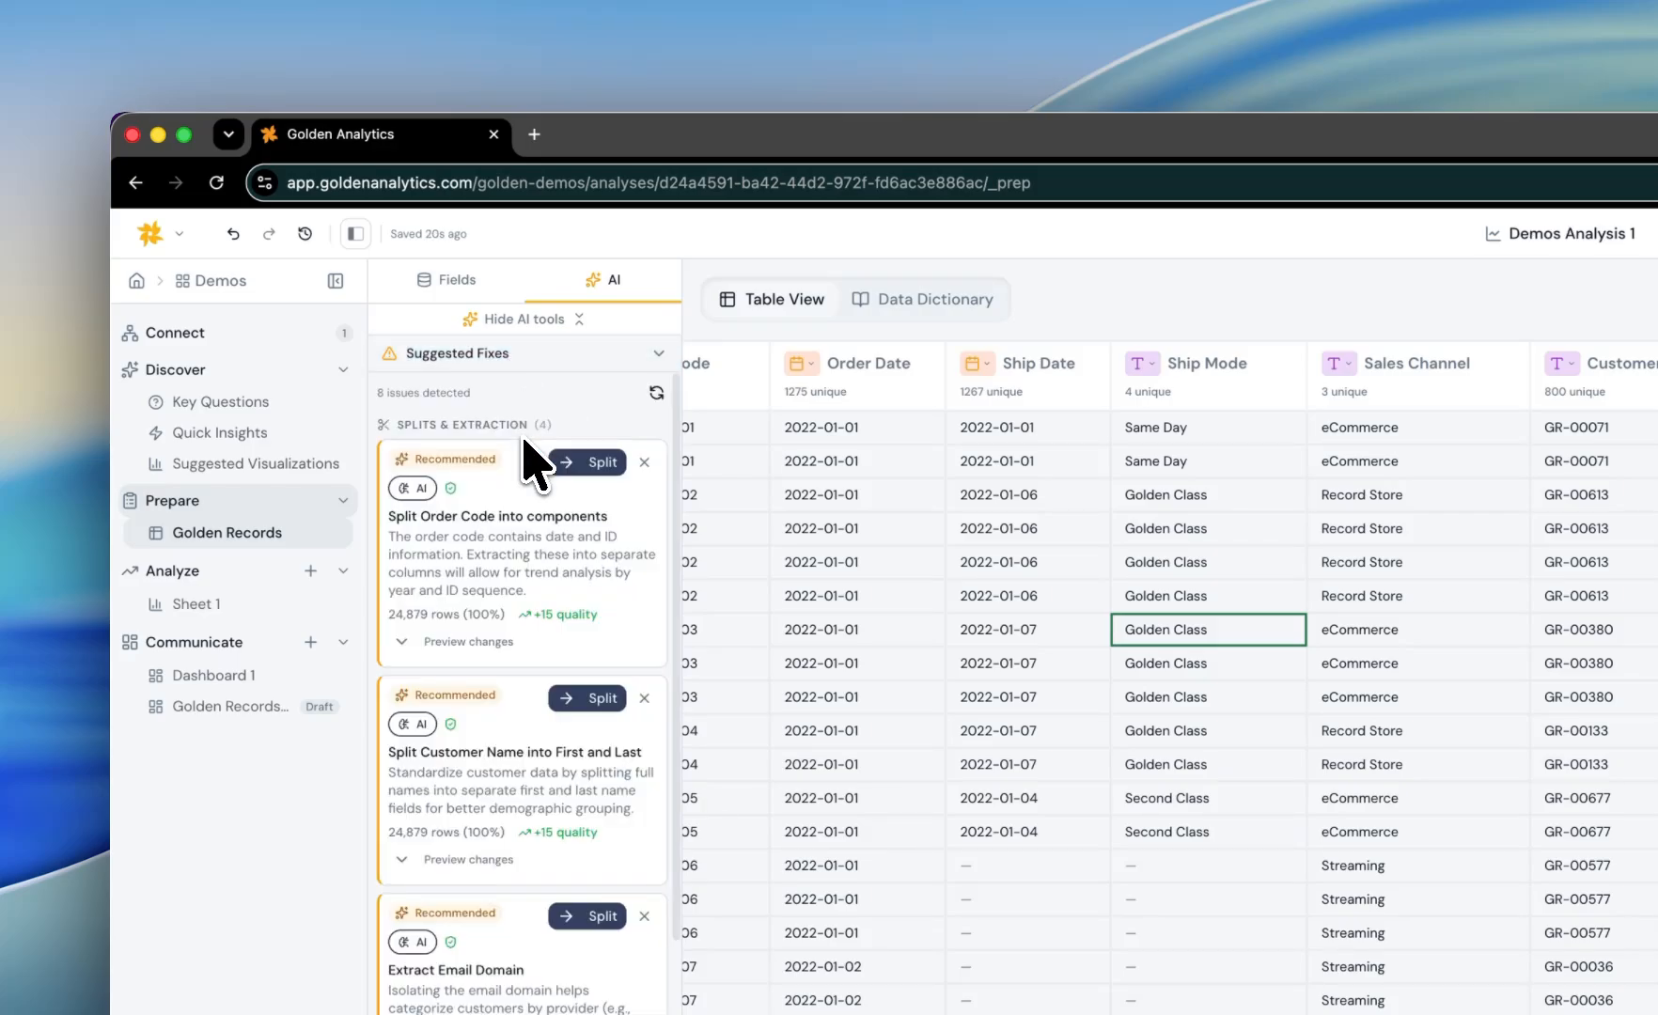
scroll(505, 658, down, 3)
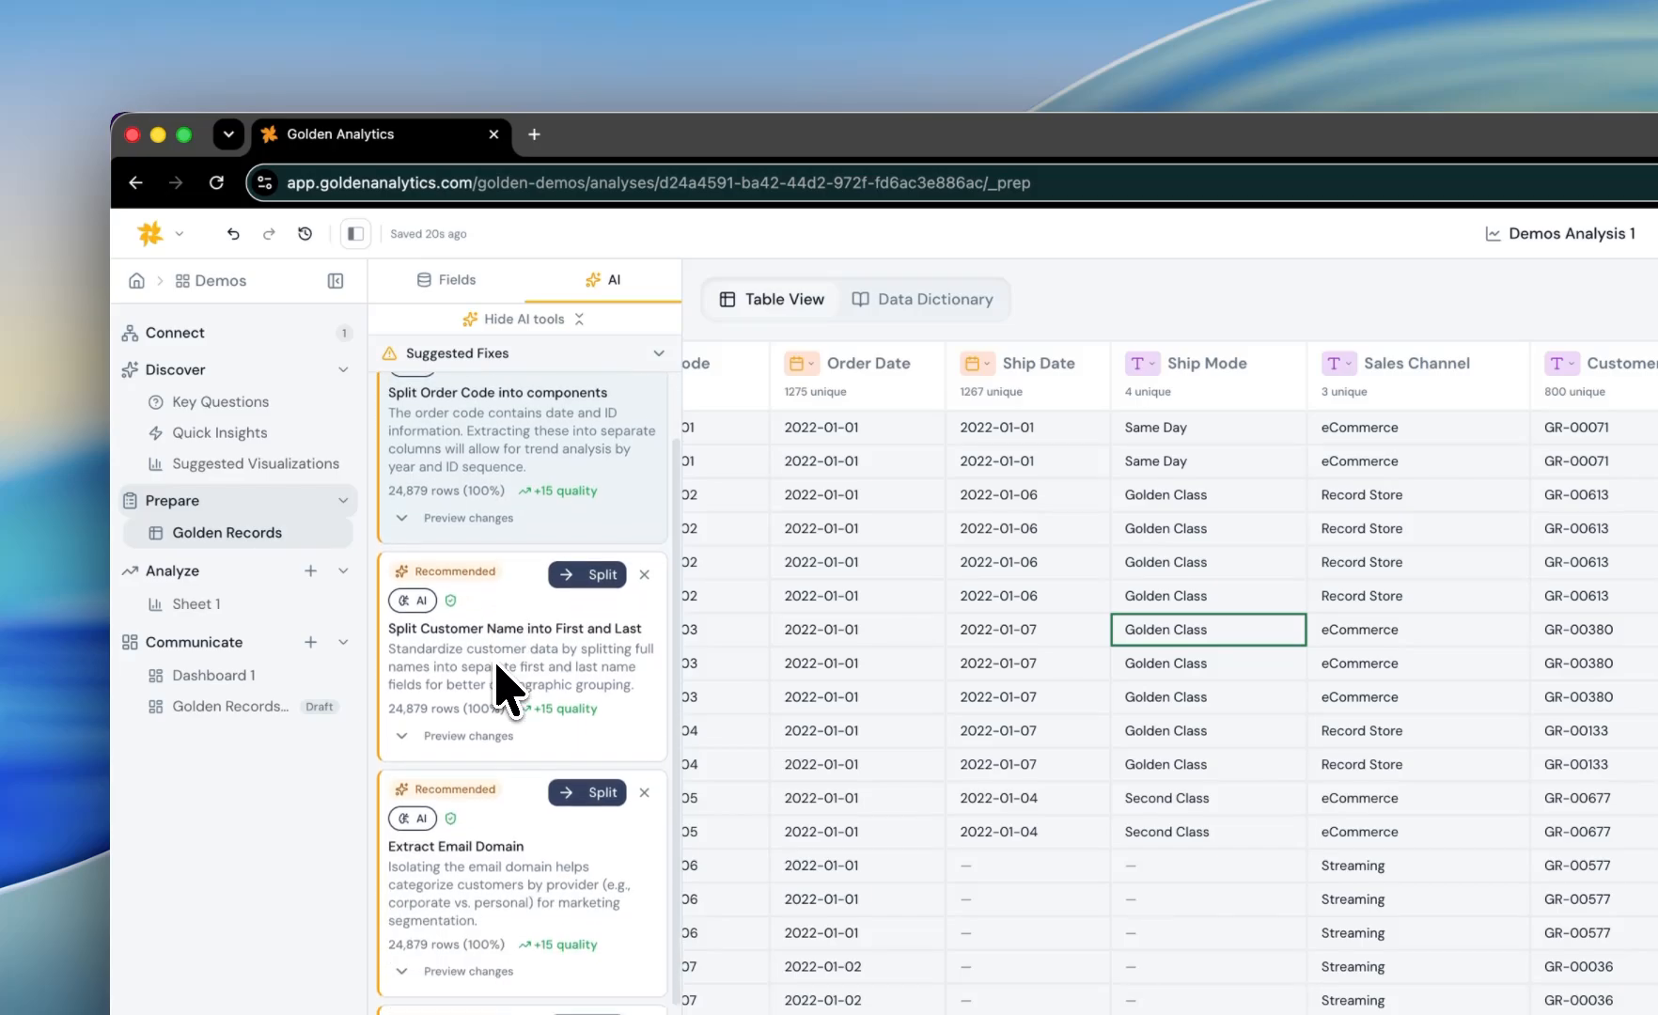
scroll(508, 691, down, 1)
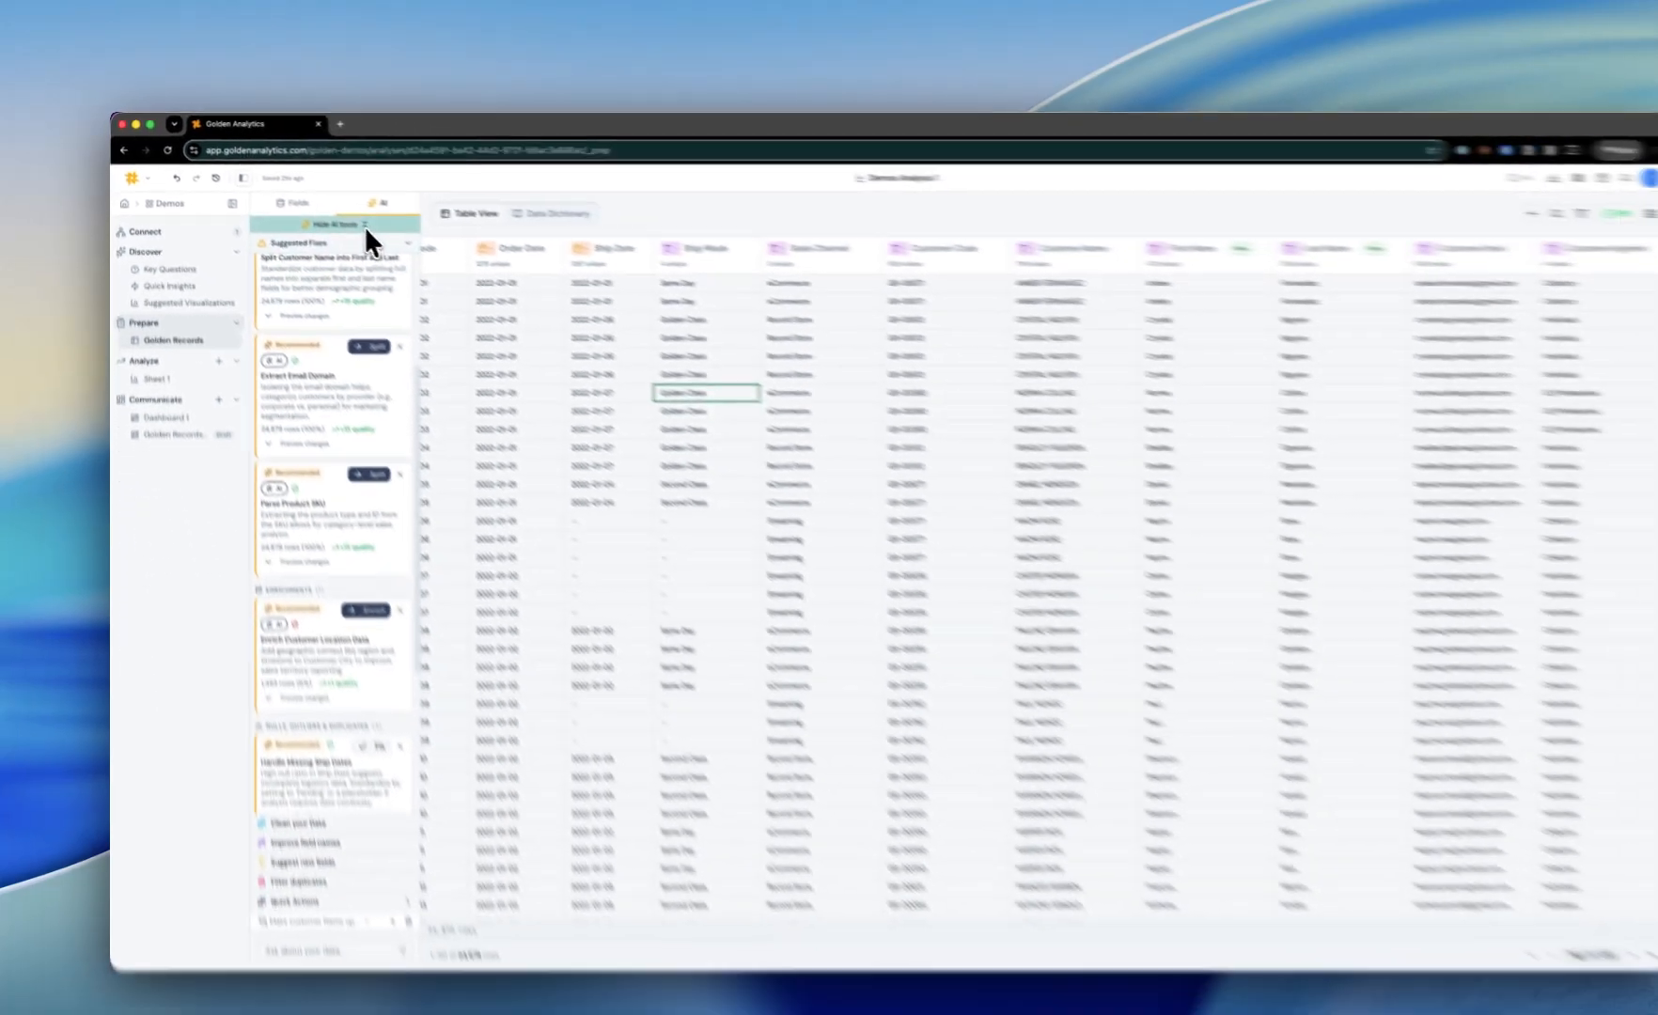
click(580, 318)
click(580, 317)
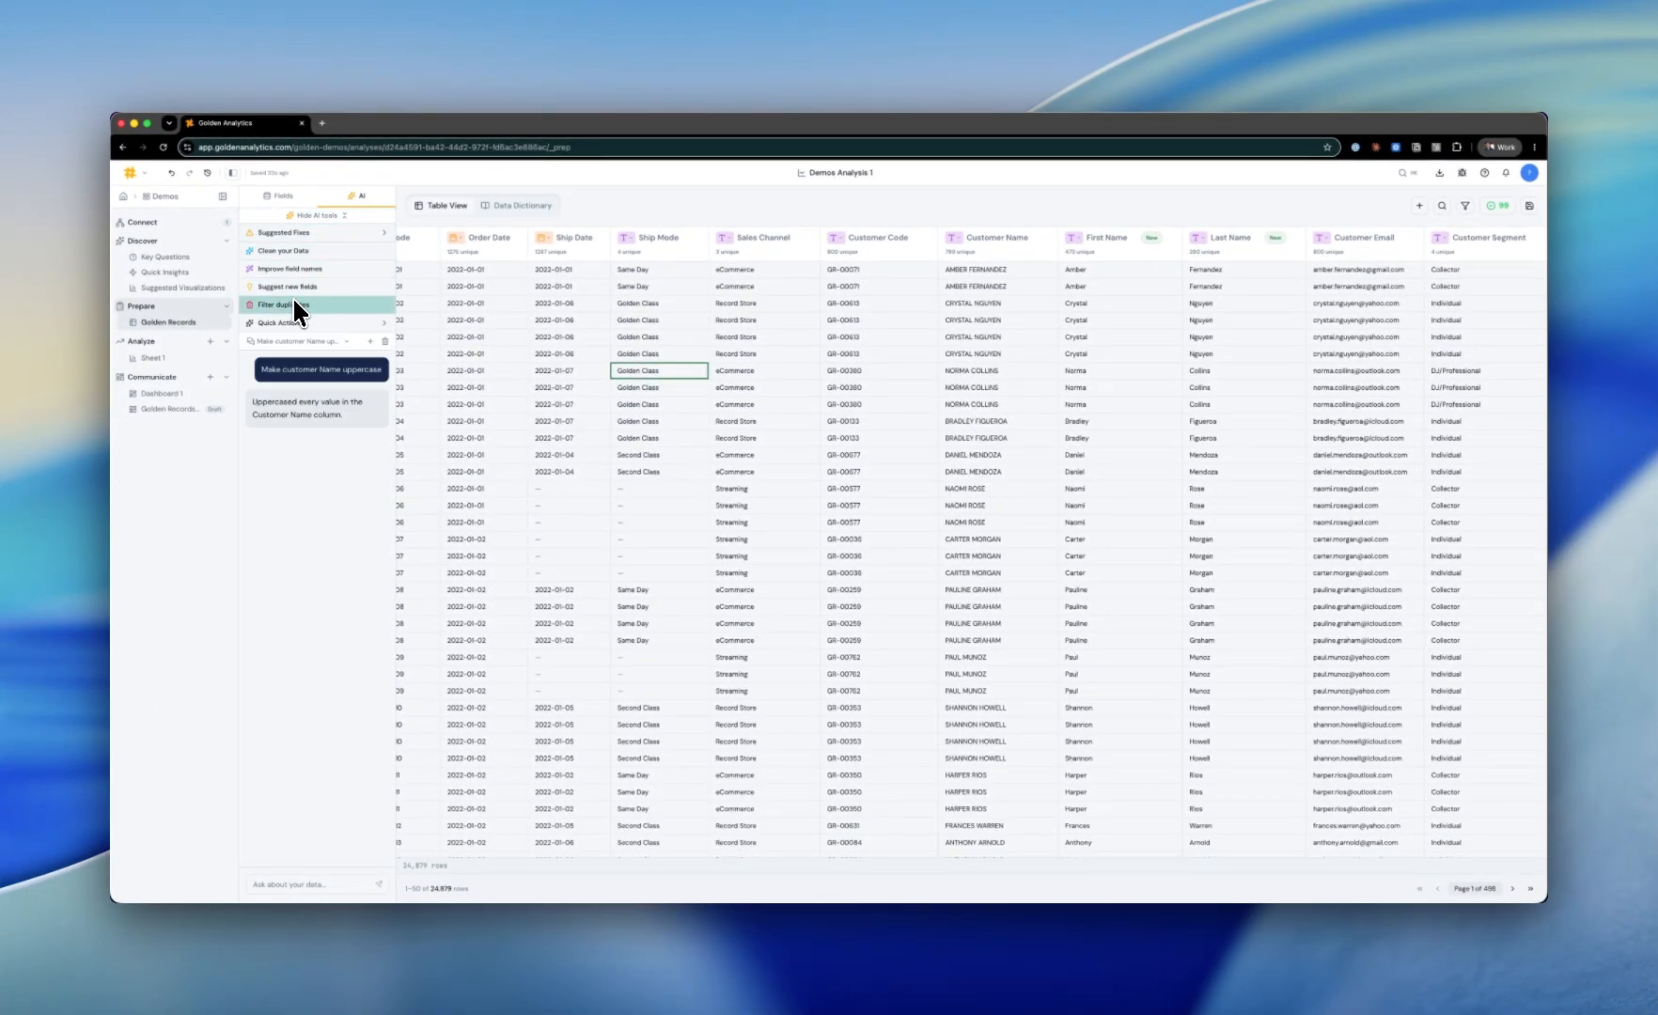
Step: Add the suggested calculated fields Profit Margin % and Days to Ship
click(292, 287)
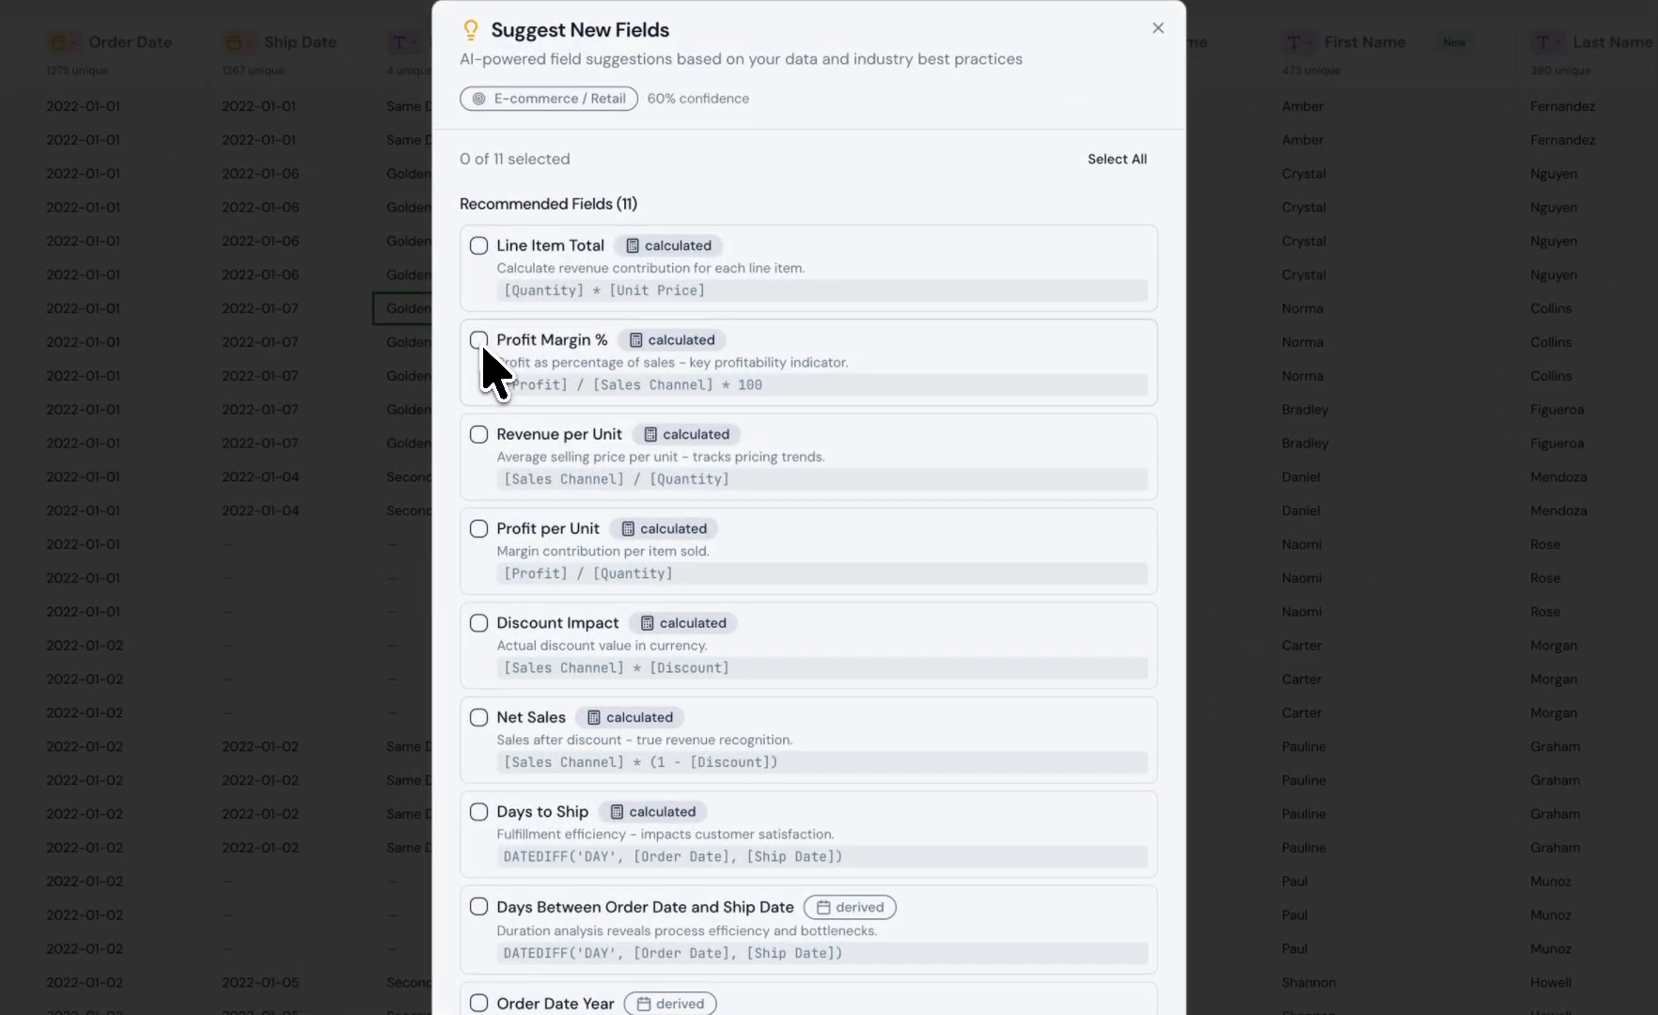
click(665, 387)
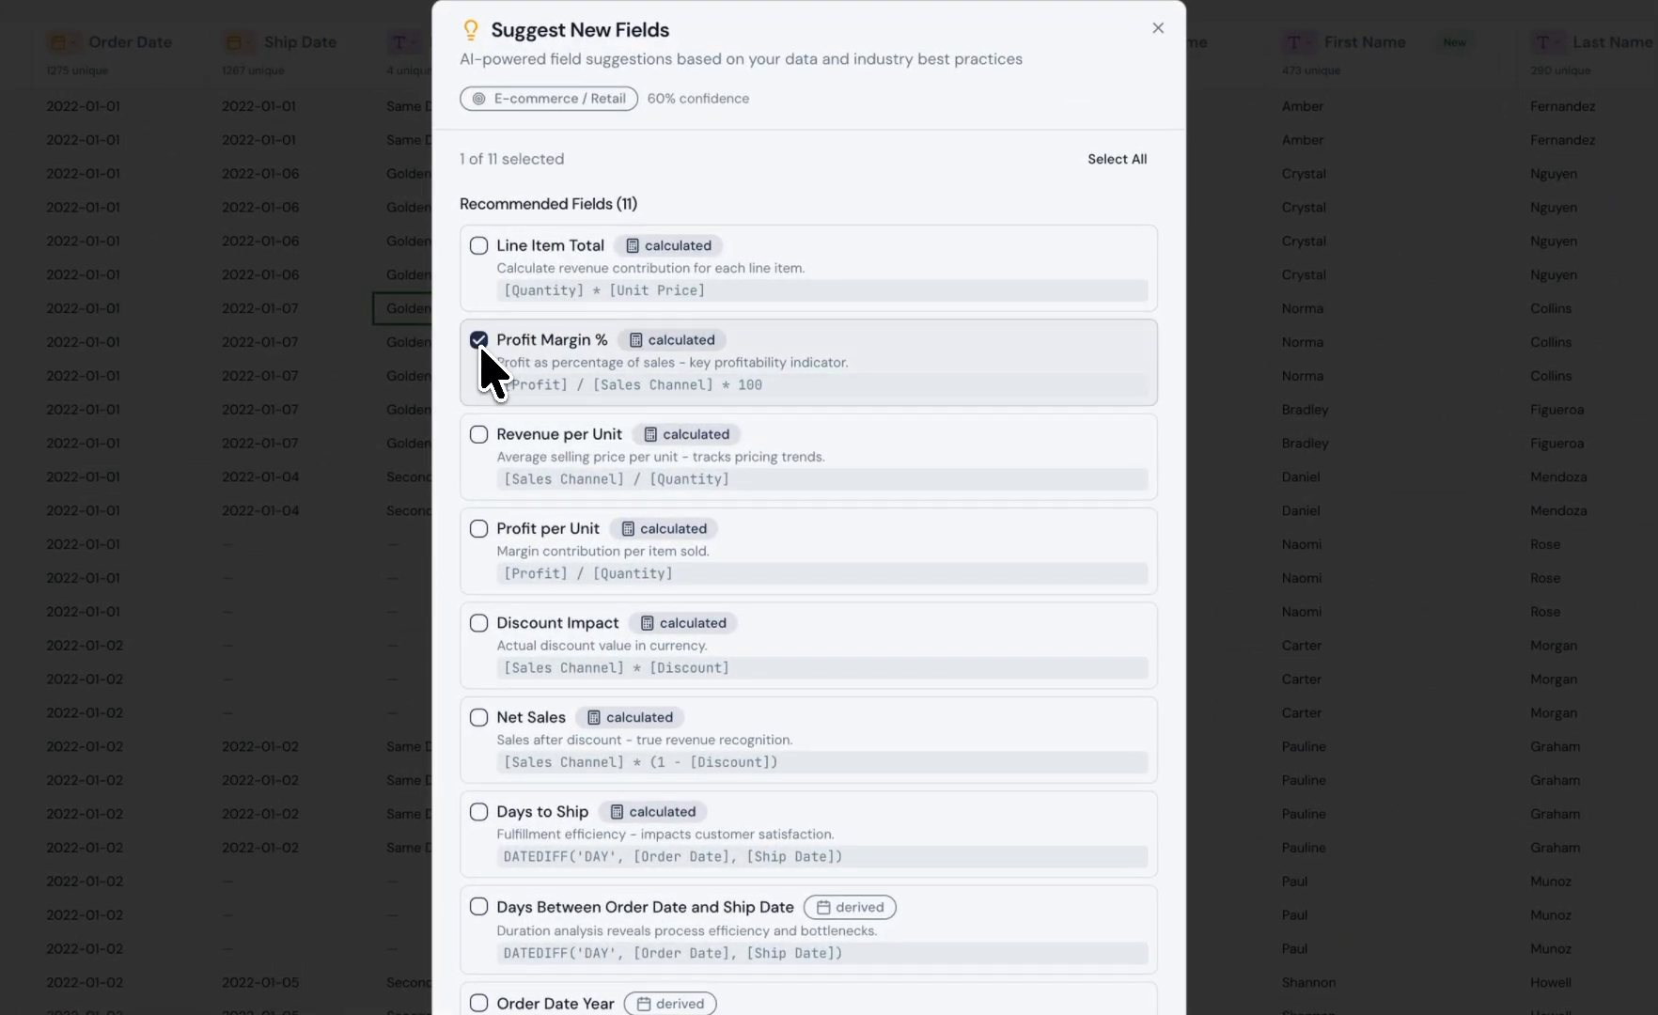
click(485, 814)
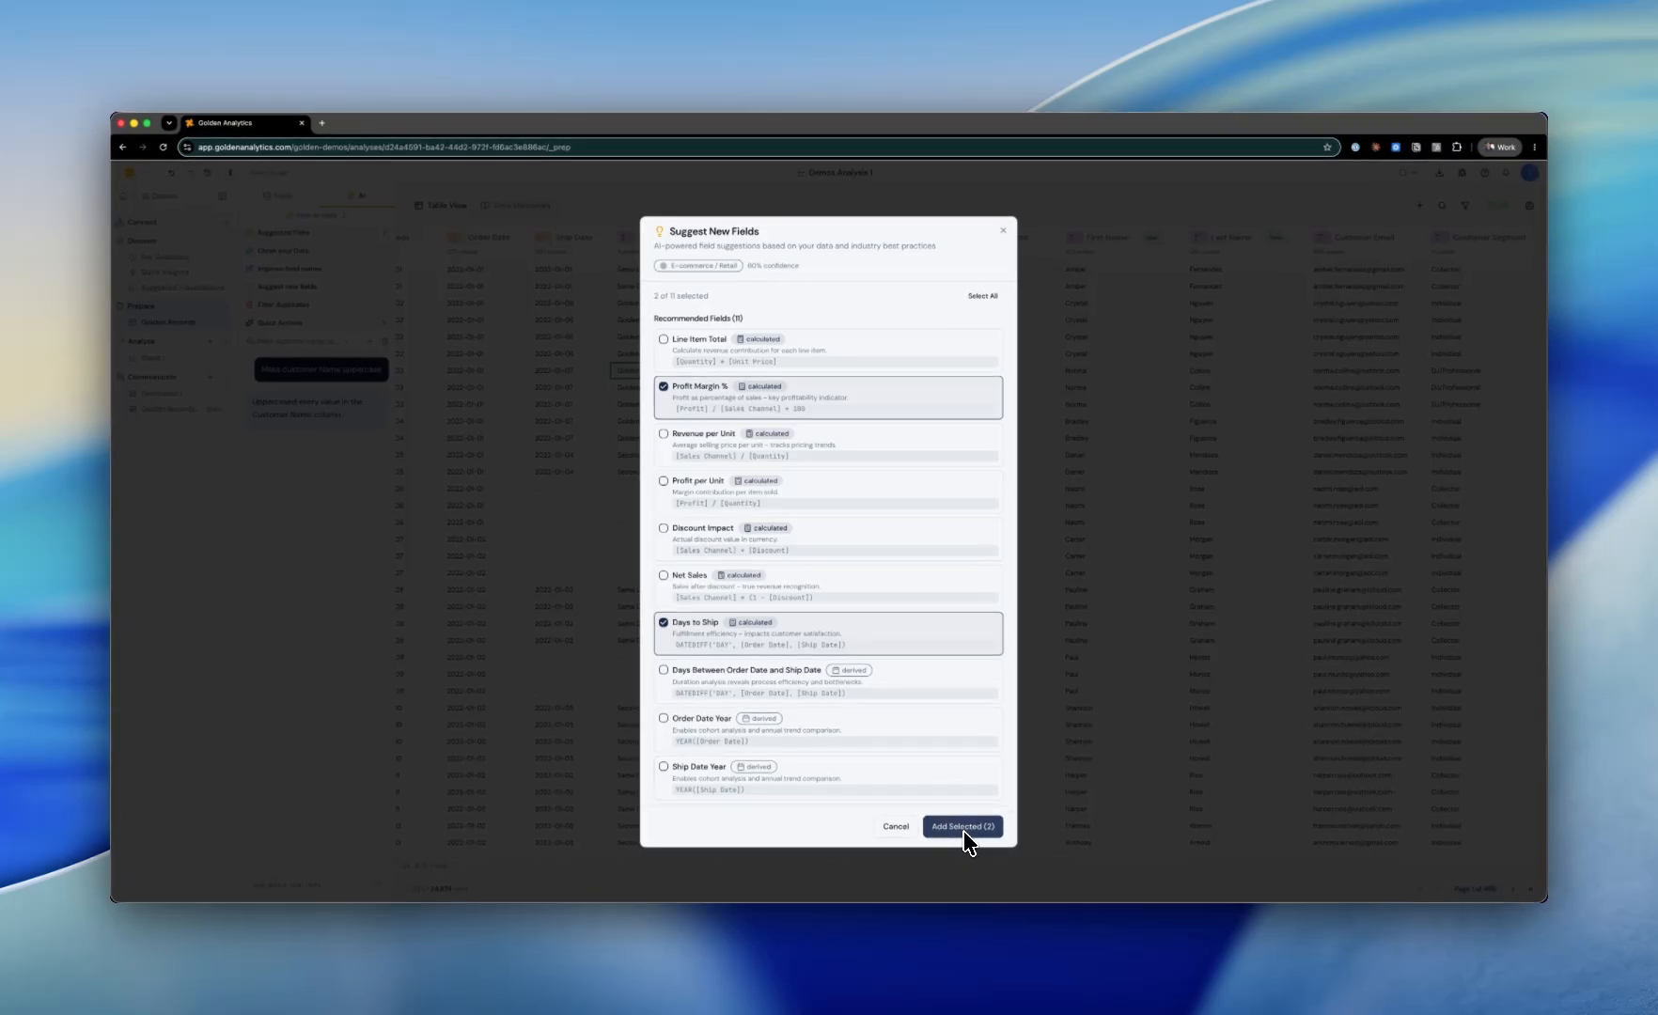
click(963, 828)
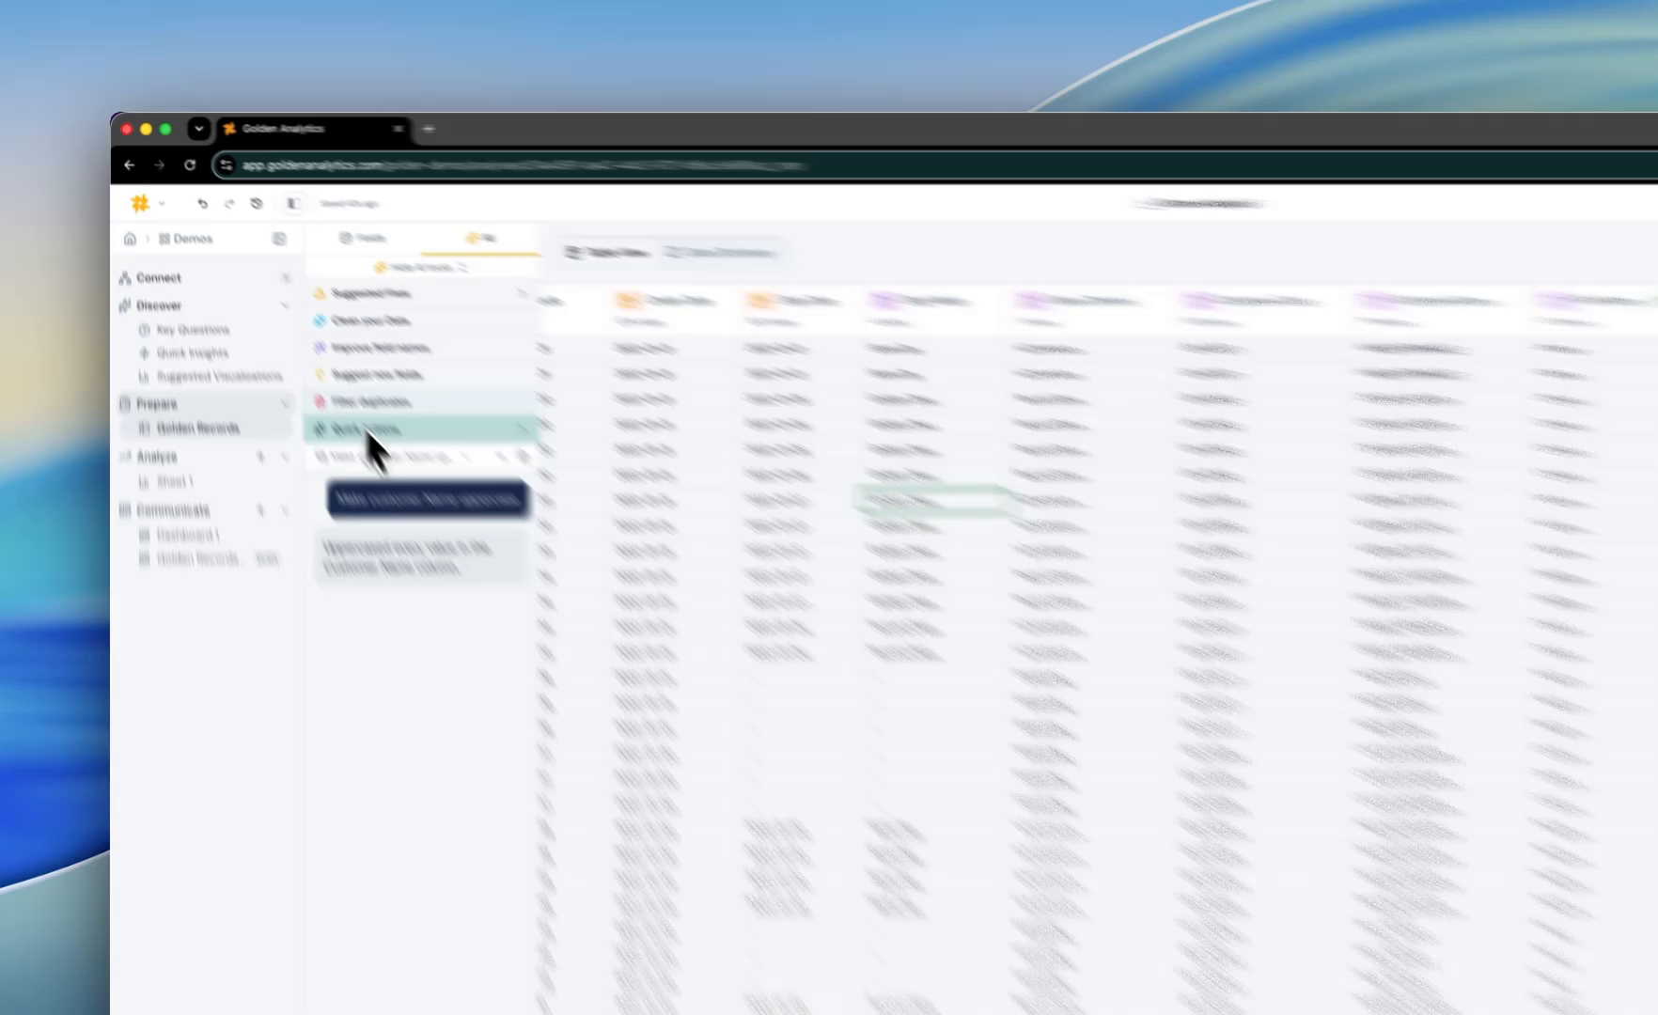
Step: Step through the edit history, reverting to the original data and jumping back to the latest calculated field
click(283, 325)
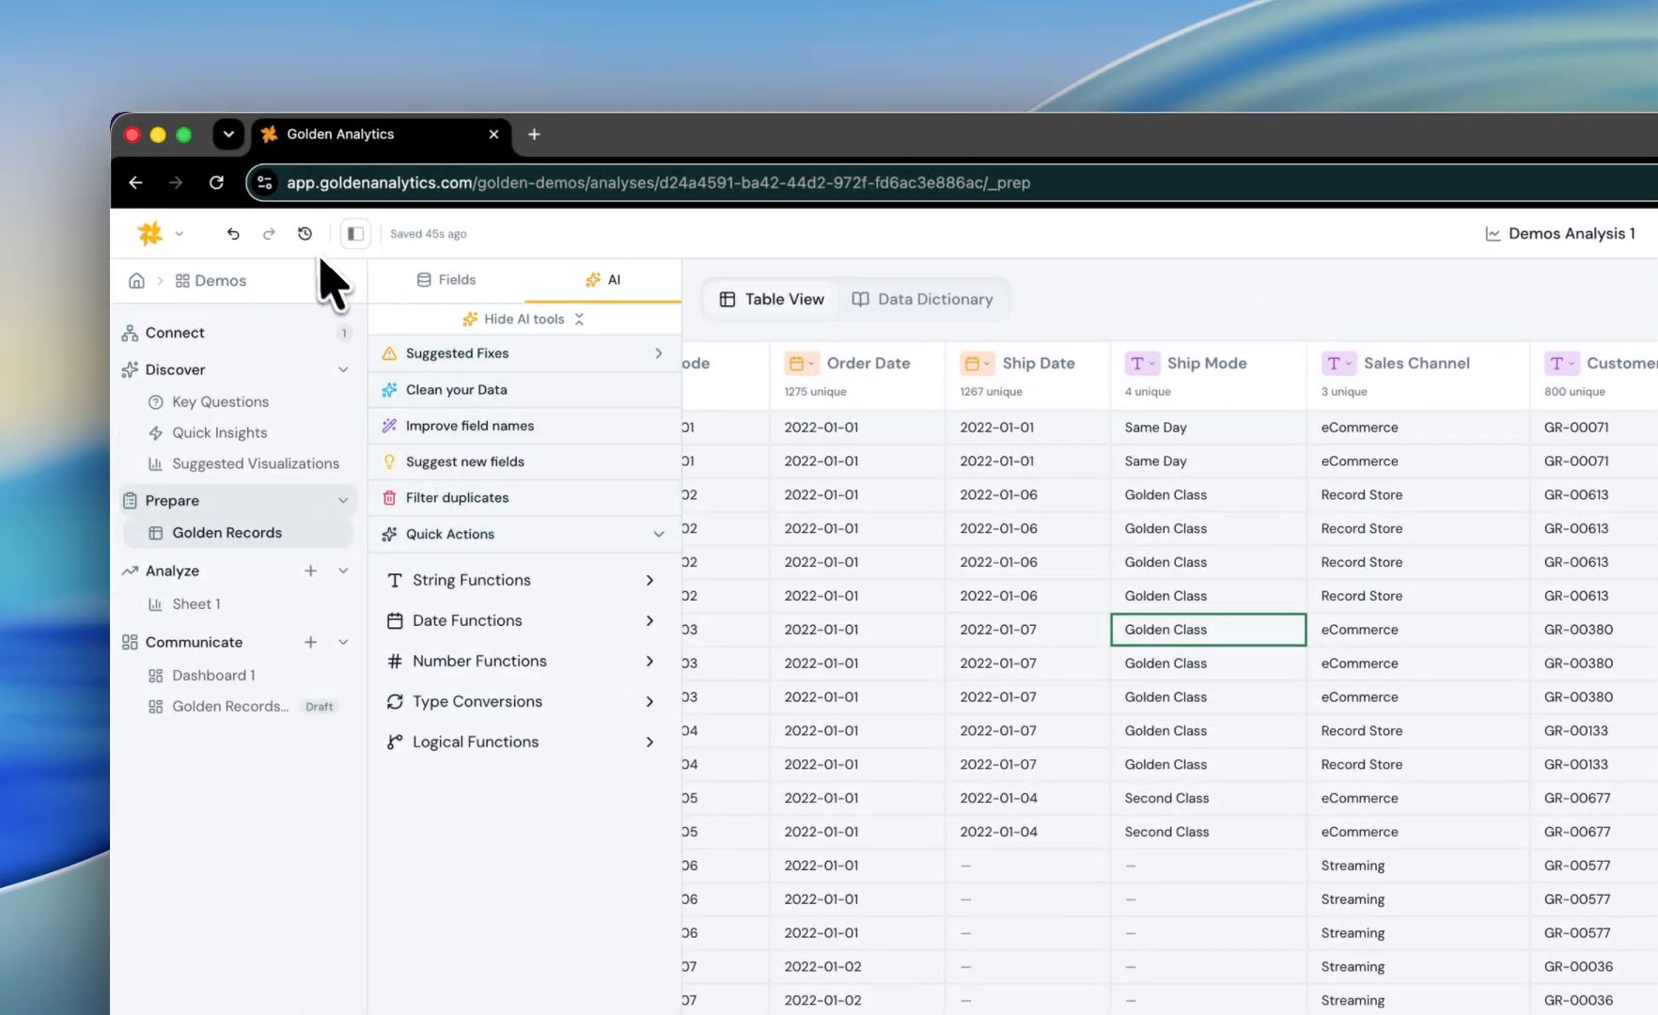
click(304, 234)
mouse_move(411, 472)
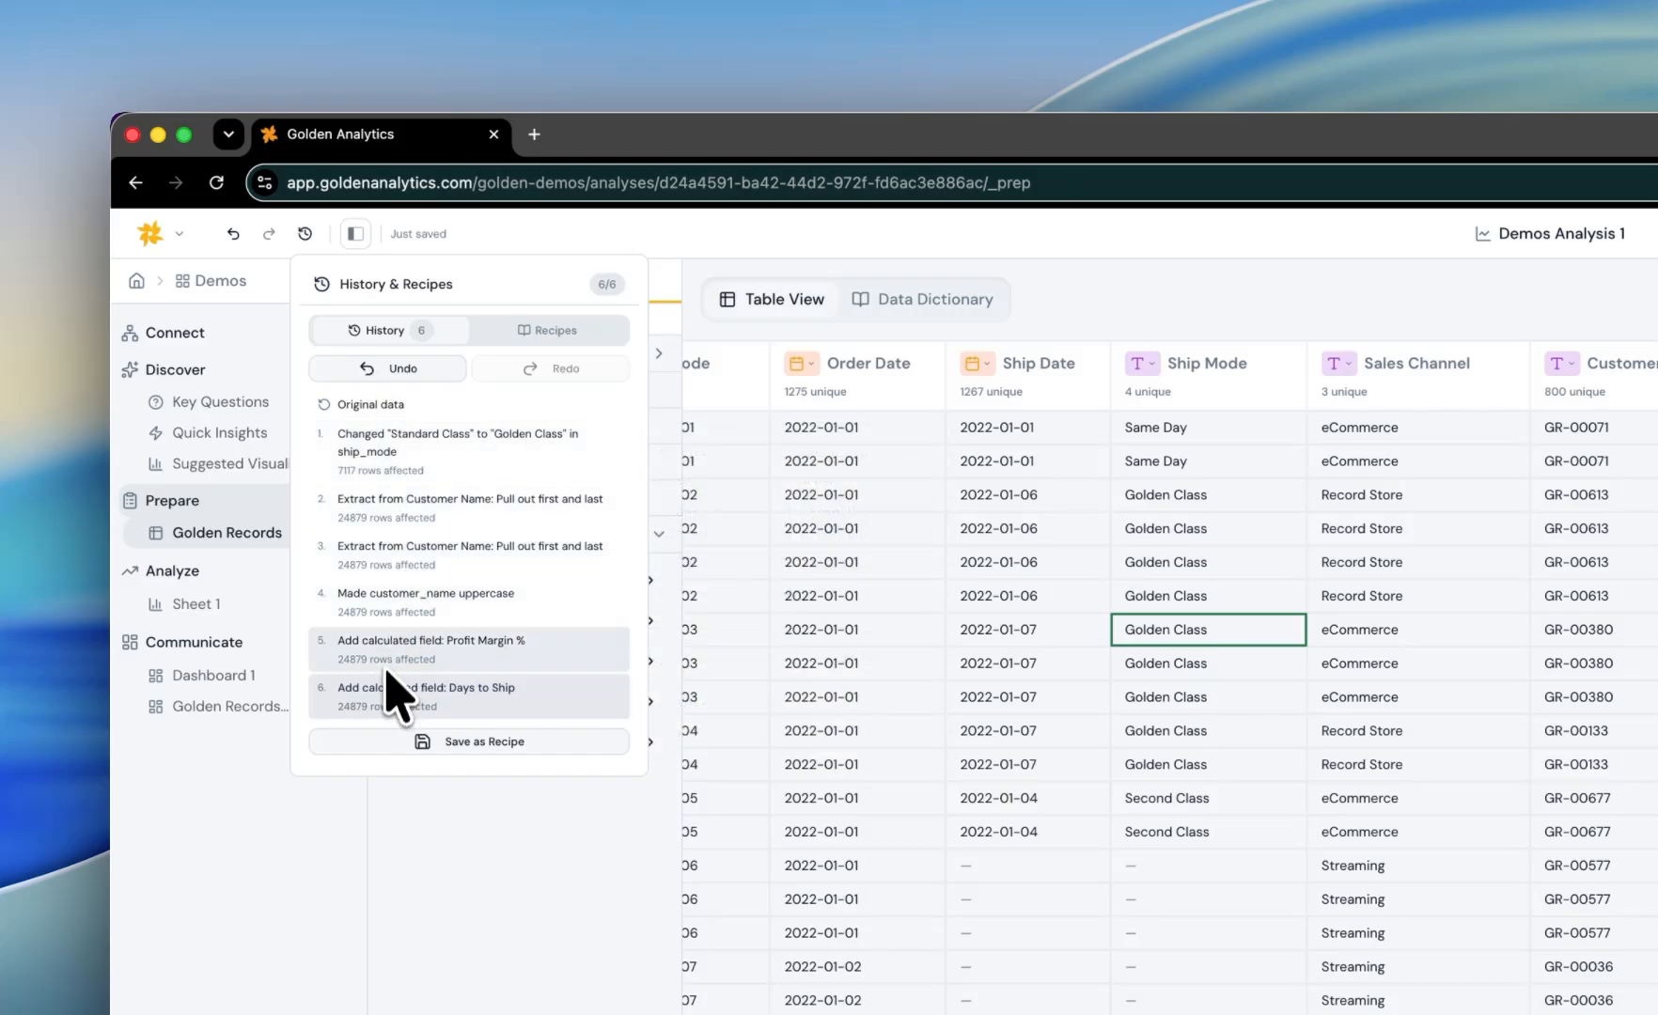
click(392, 406)
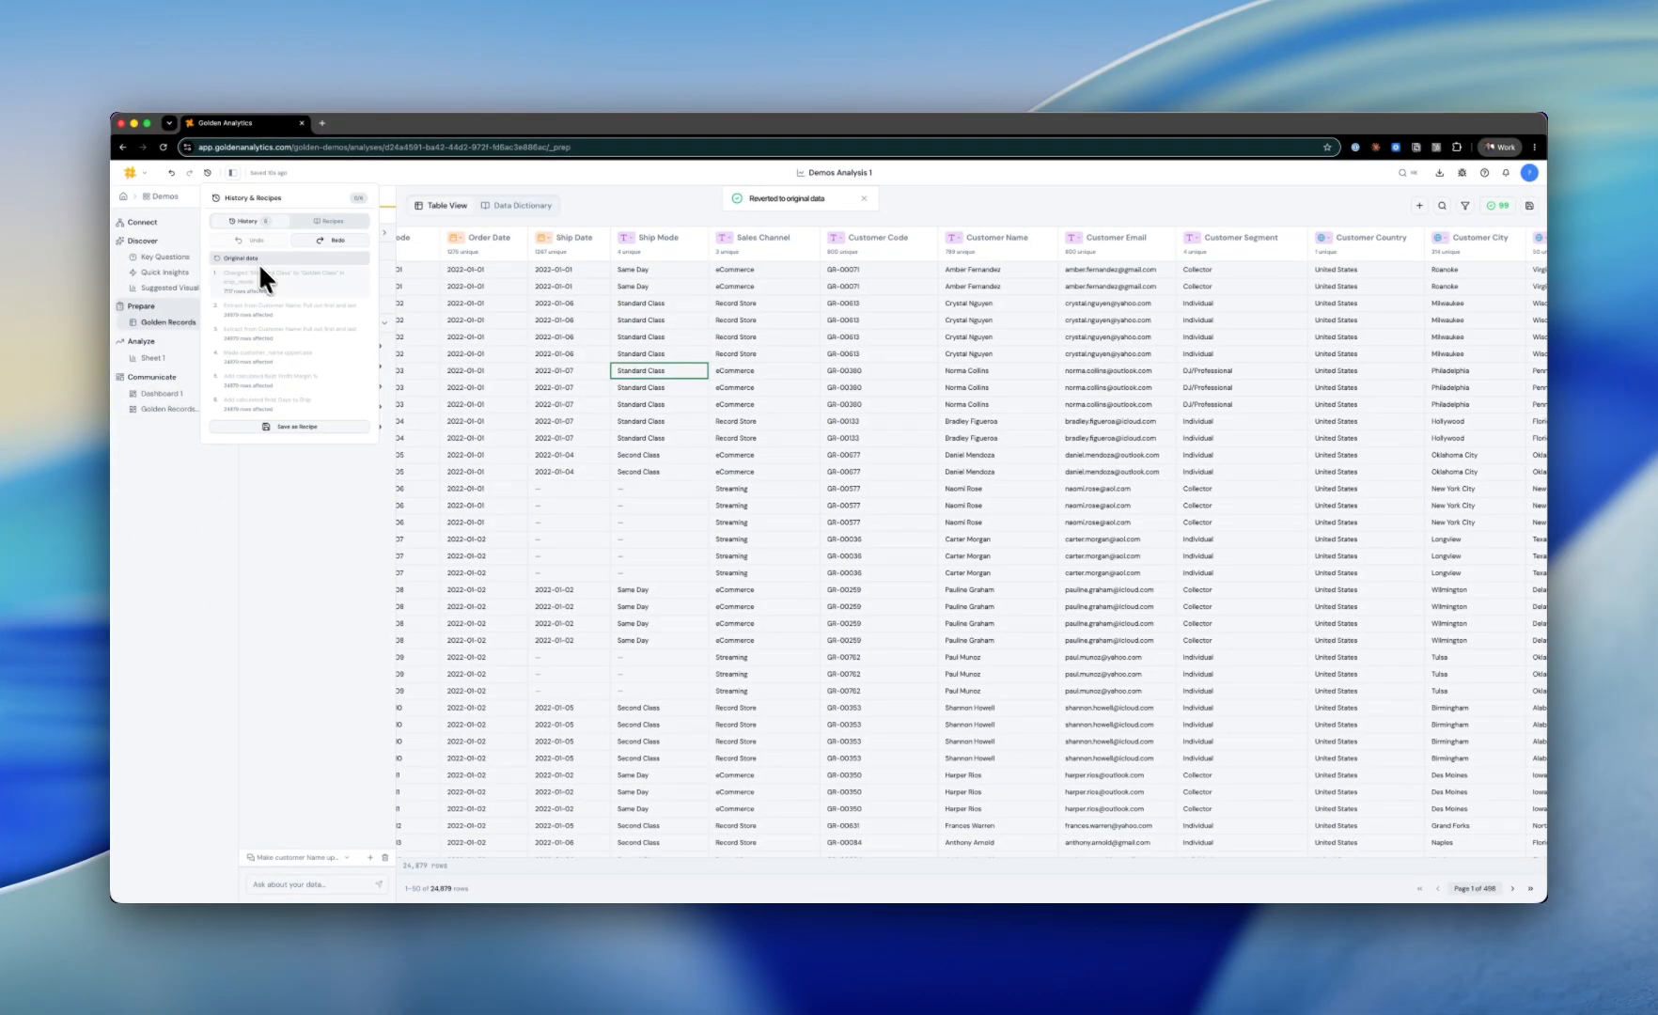
click(281, 282)
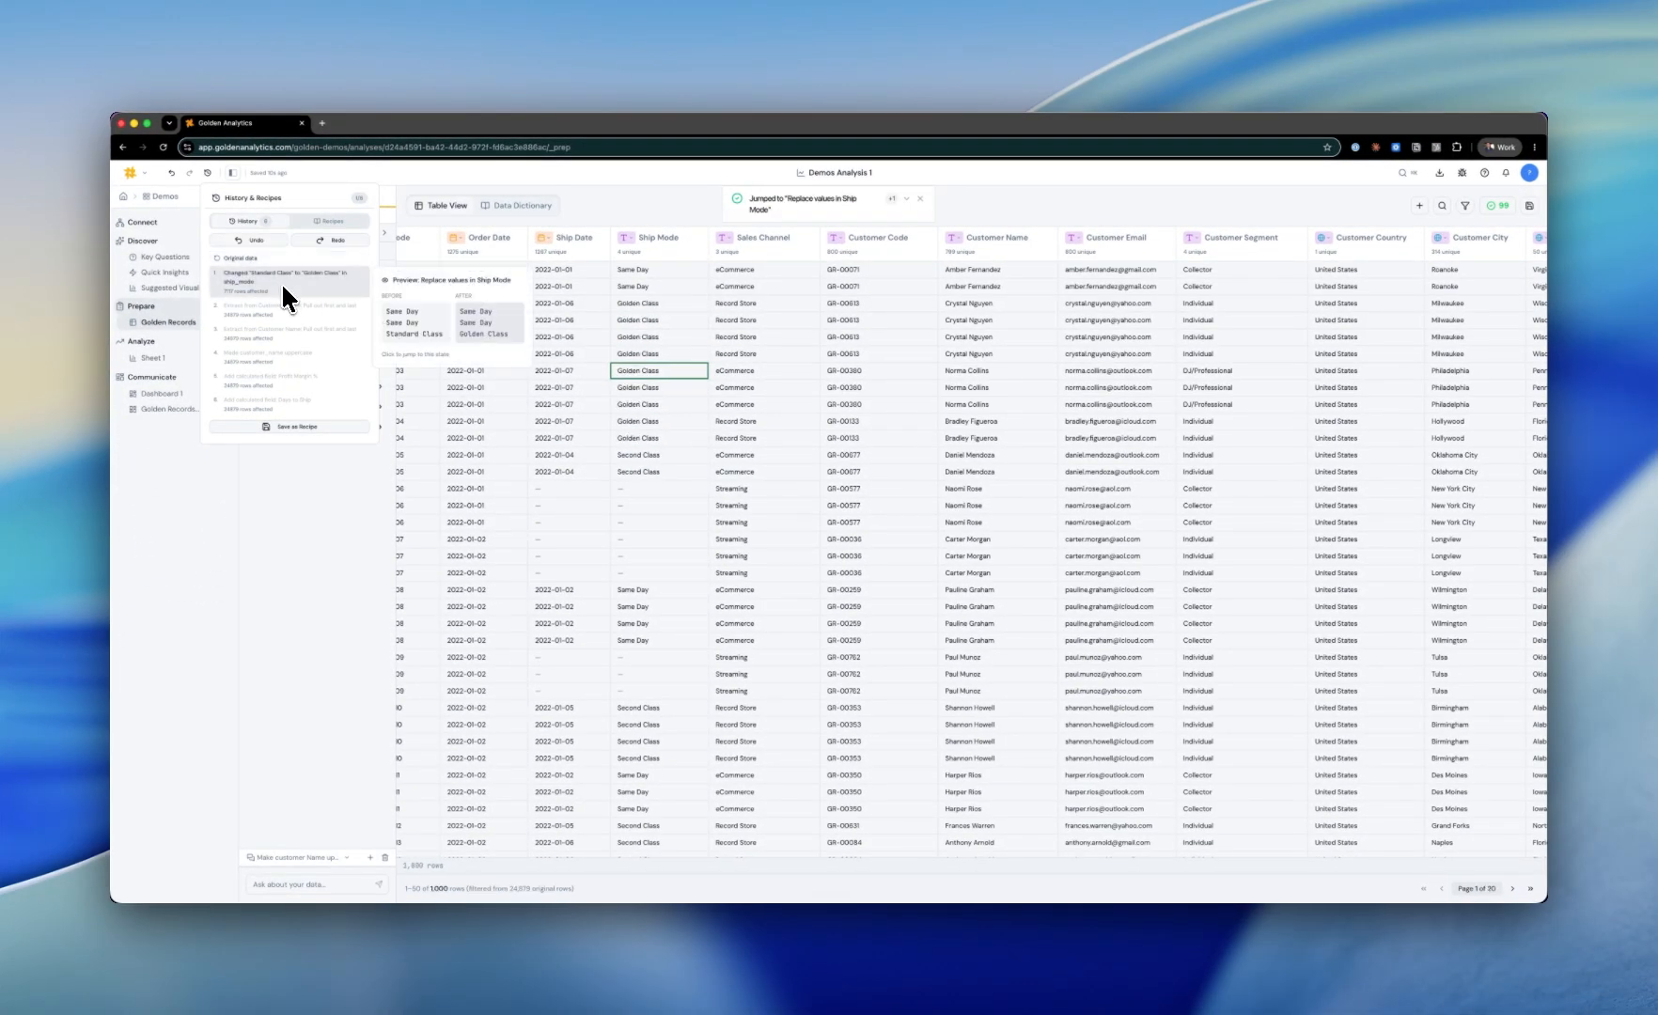
click(280, 353)
click(274, 398)
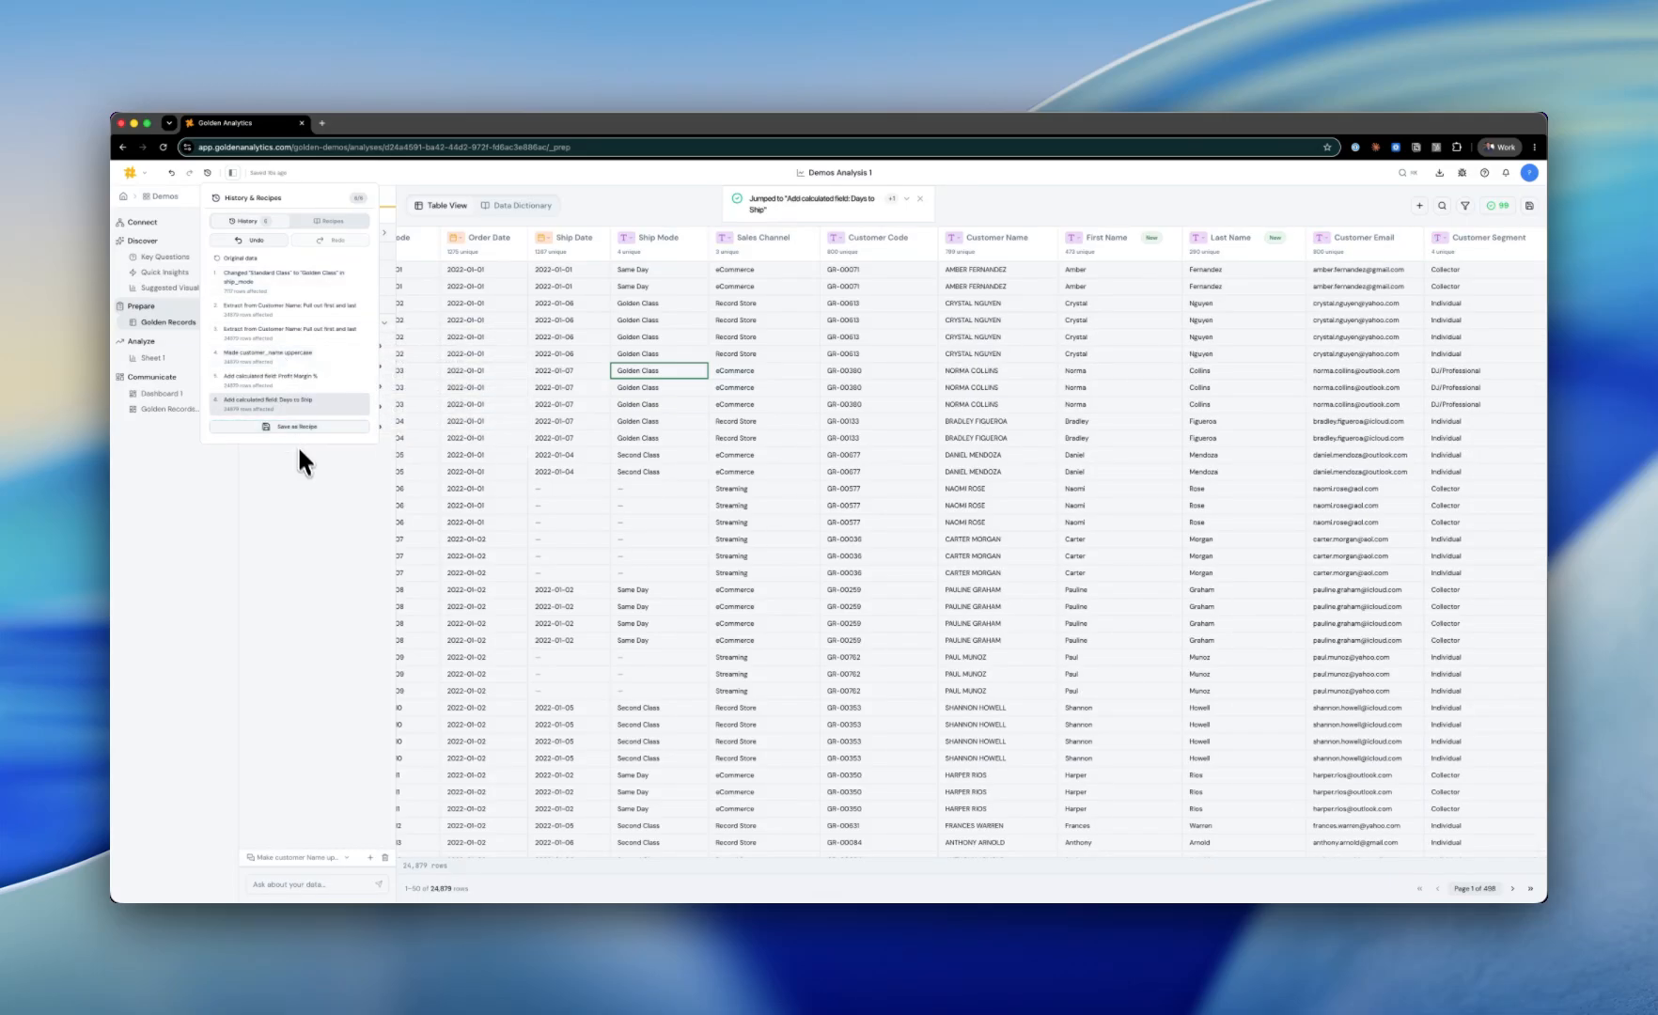
click(302, 468)
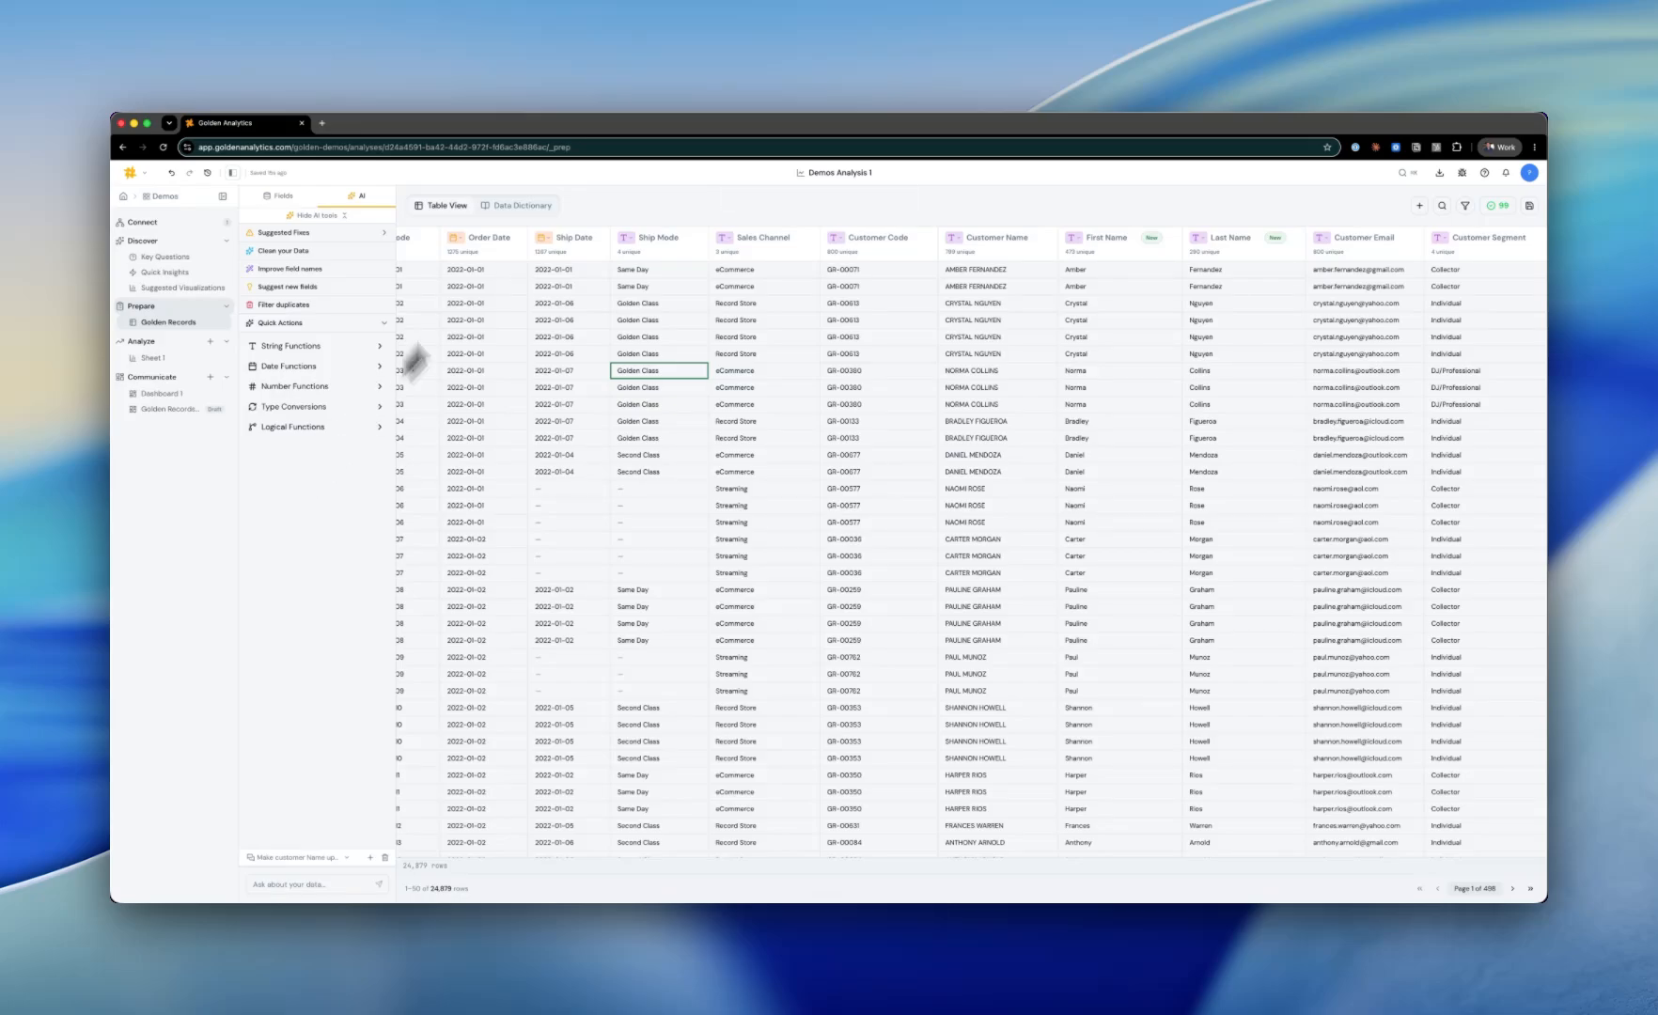
Step: Set the Row Id field description in the Data Dictionary to "Make the rows the ID"
click(528, 207)
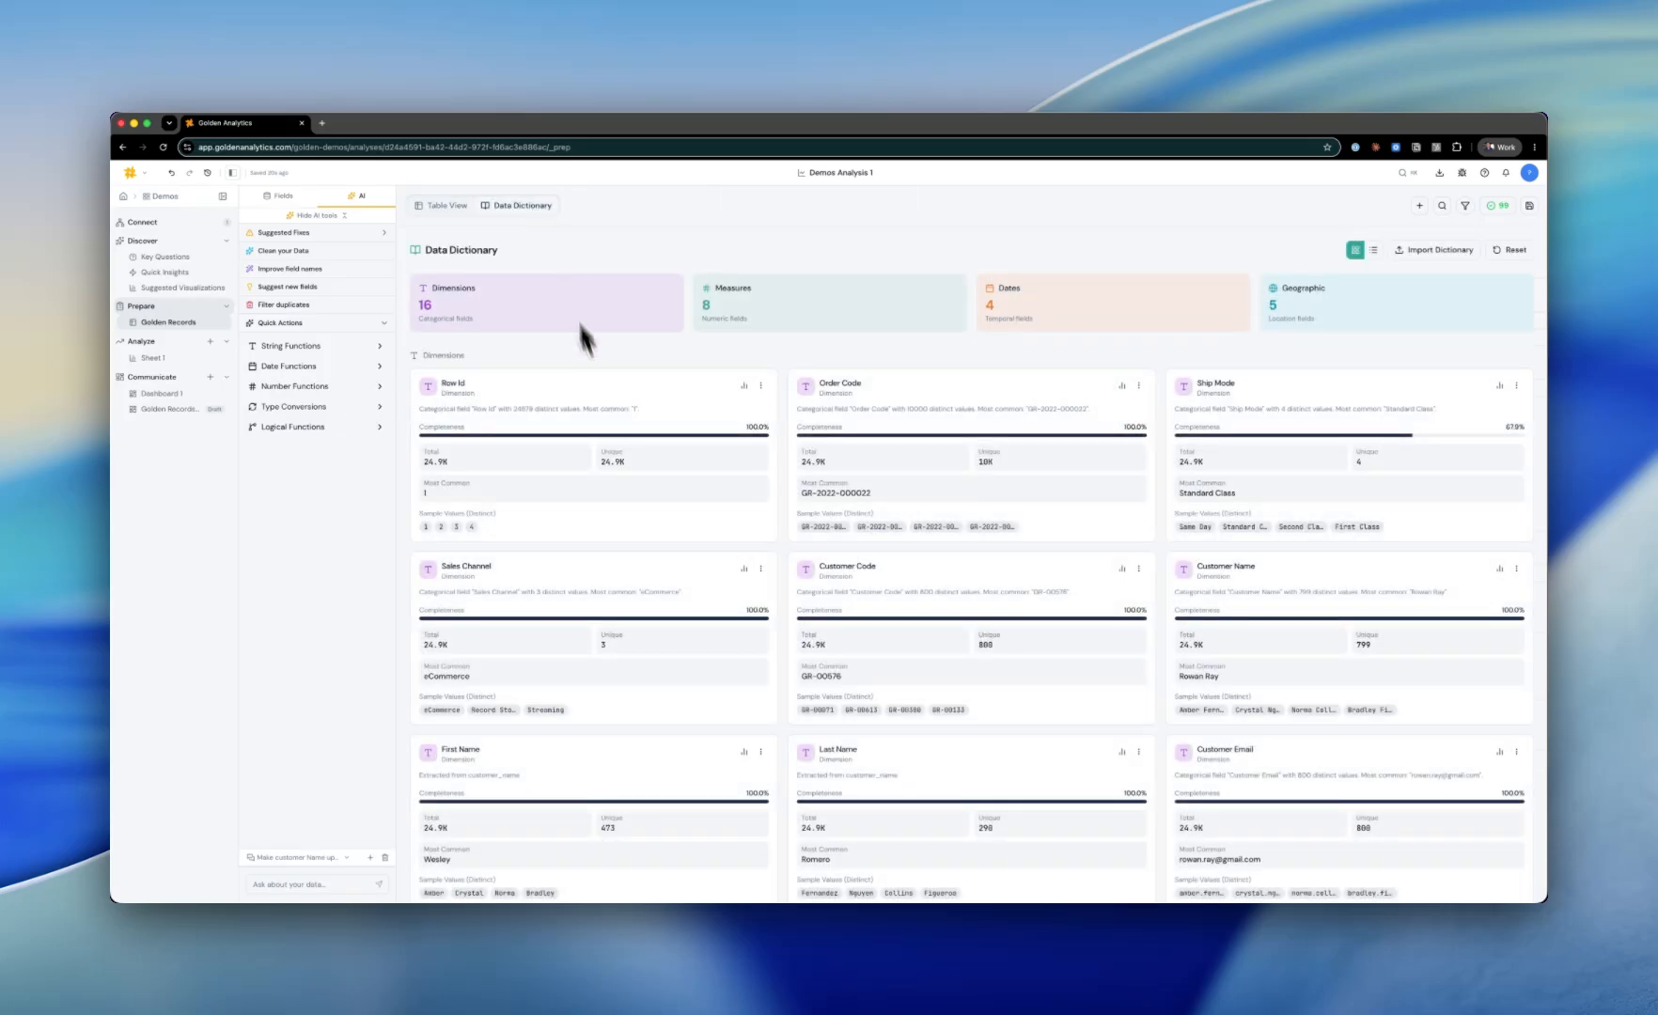
click(590, 409)
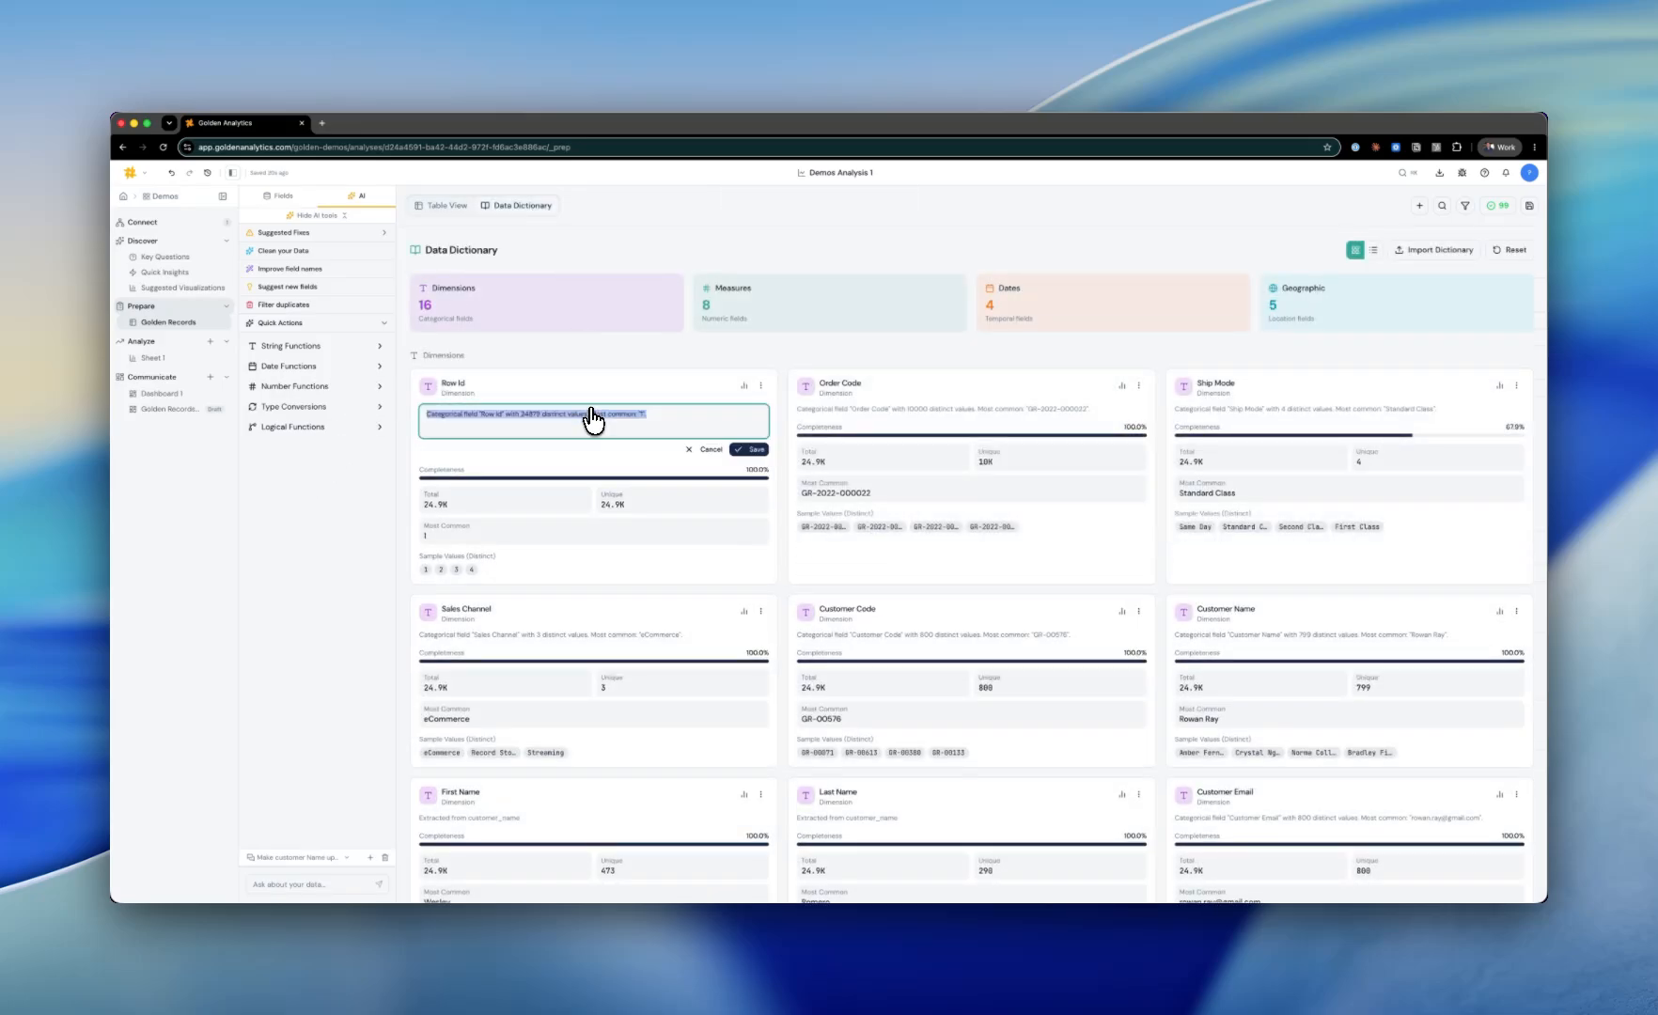
text(Make the rows the ID)
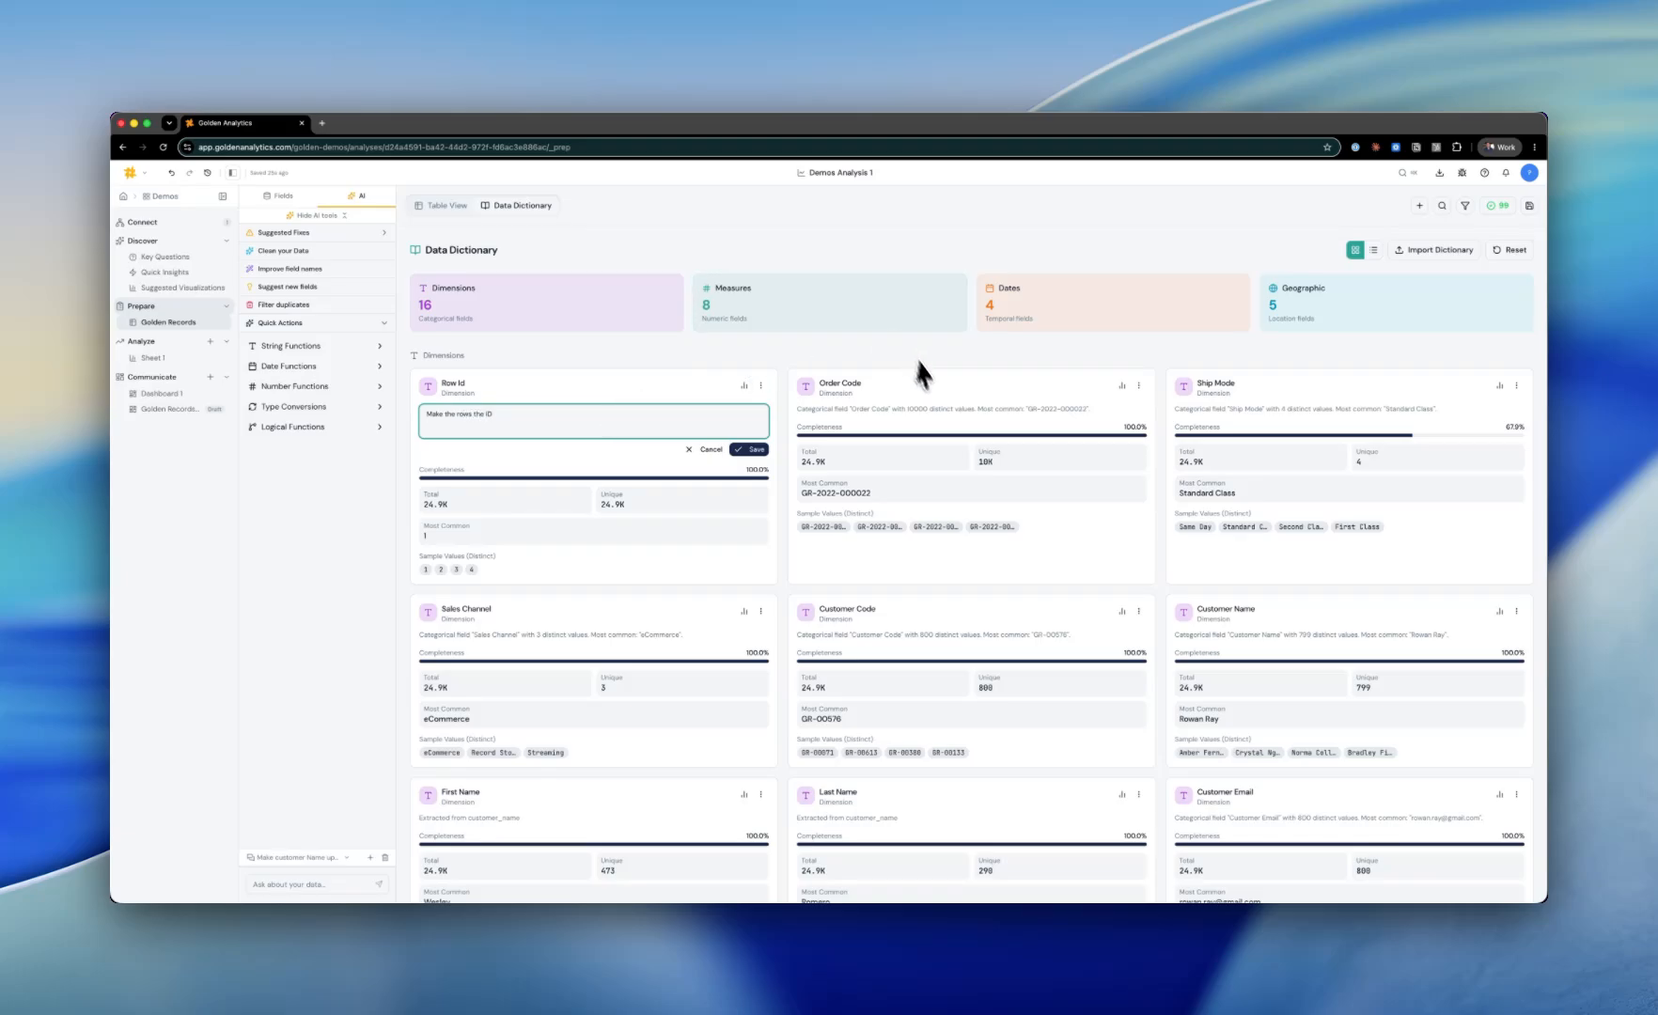
click(753, 449)
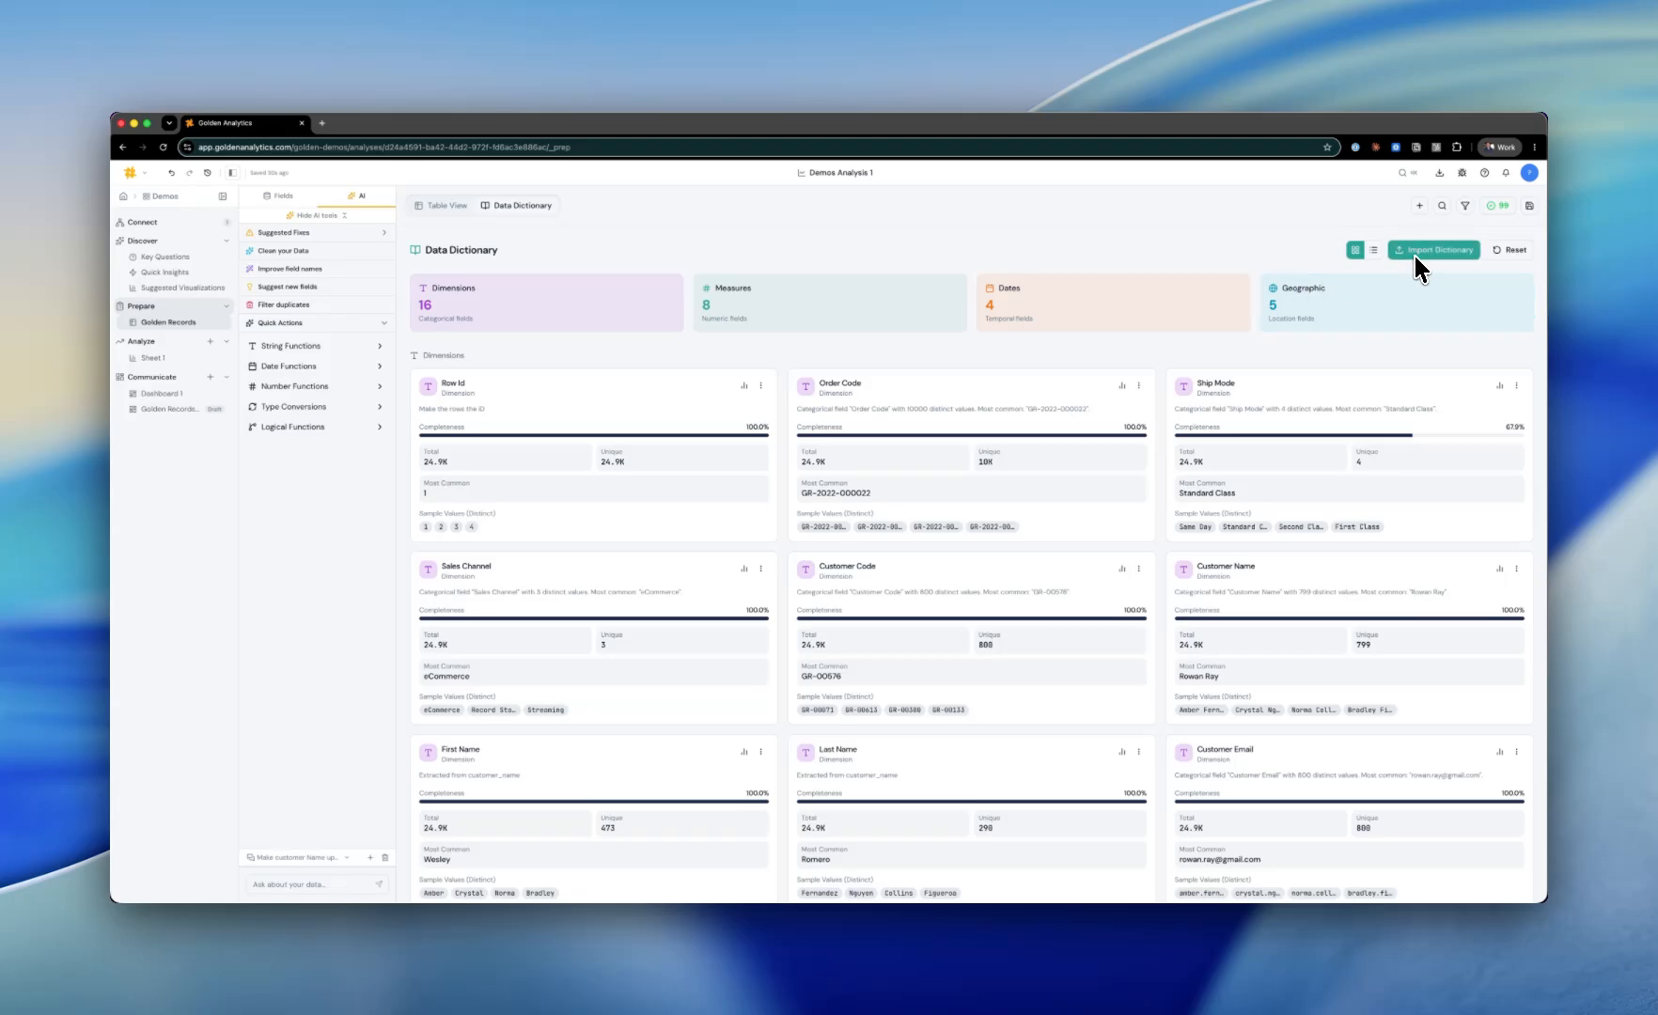
Step: Create a chart in Sheet 1 from the suggestion "Show Album Track Count trend over Order Date"
click(153, 356)
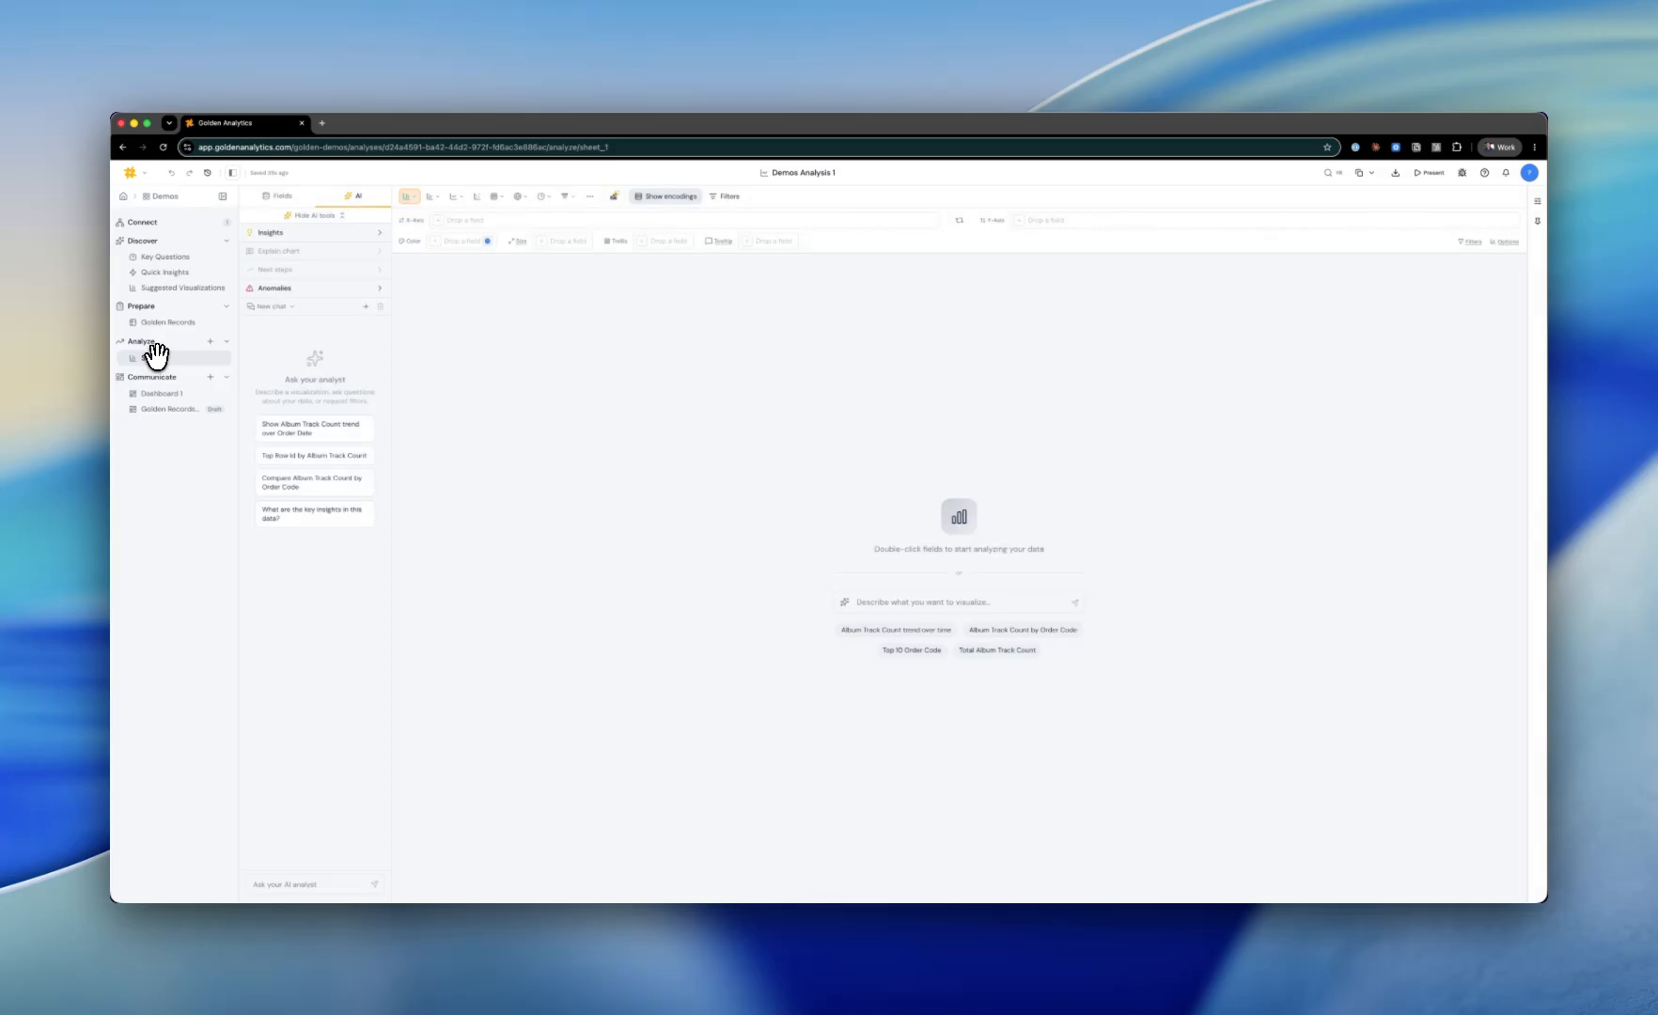
click(282, 197)
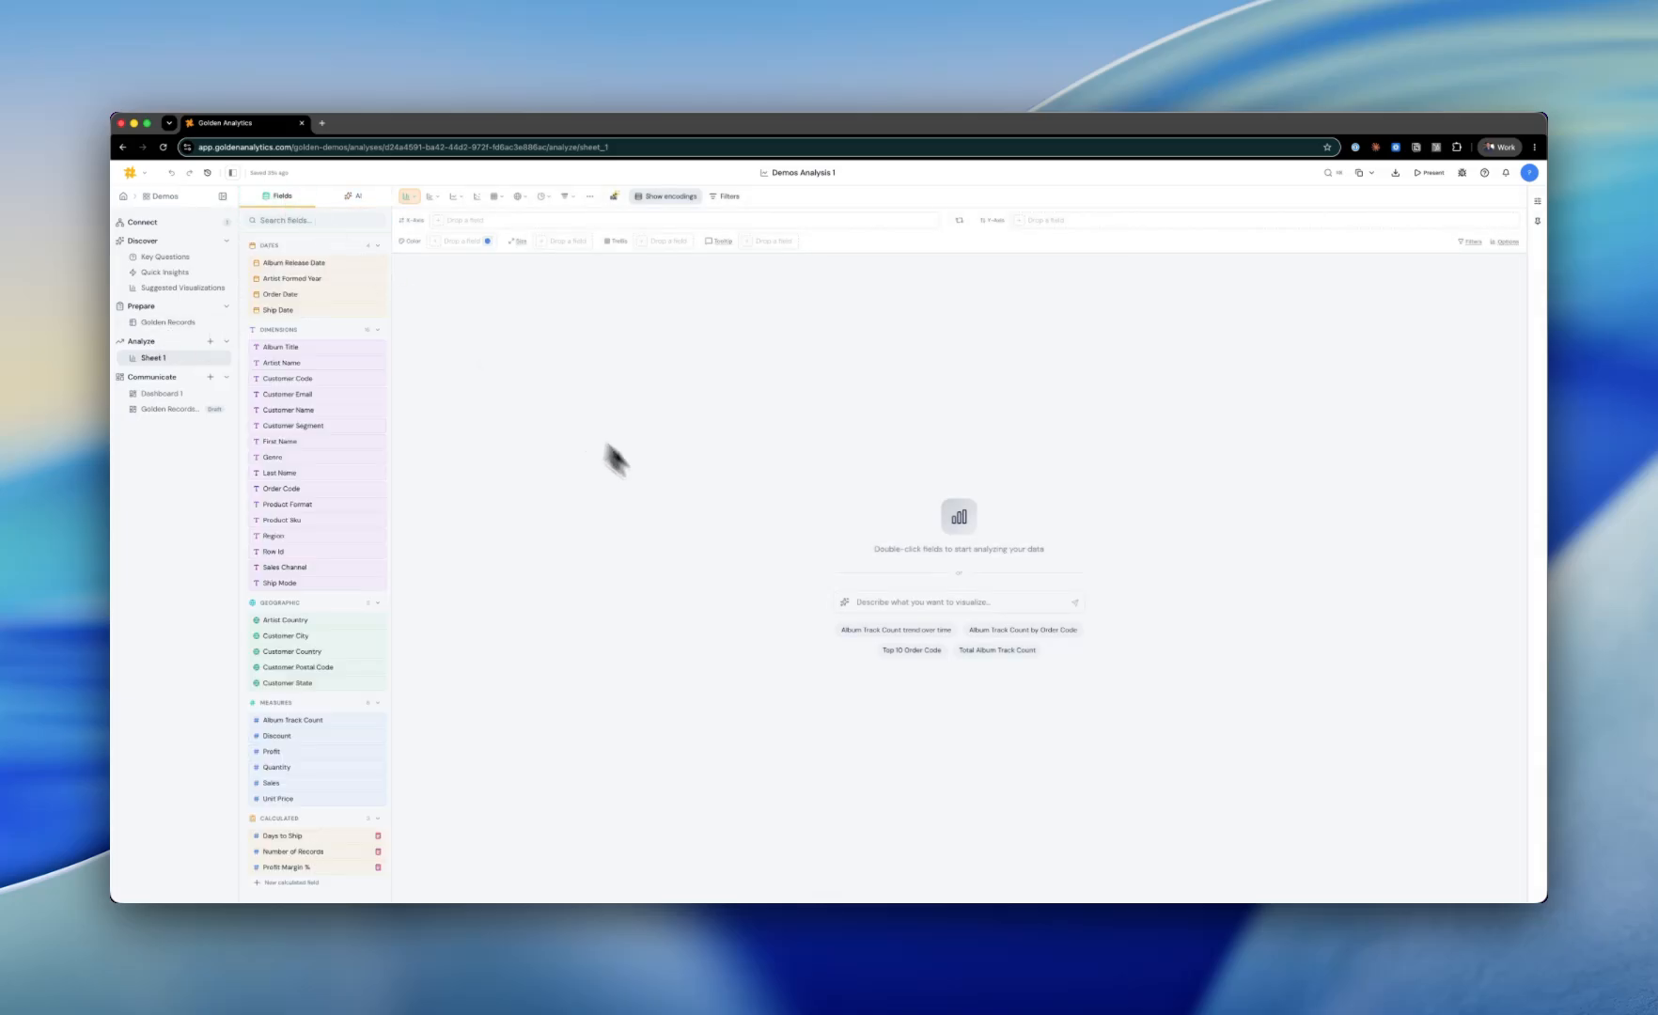
click(859, 603)
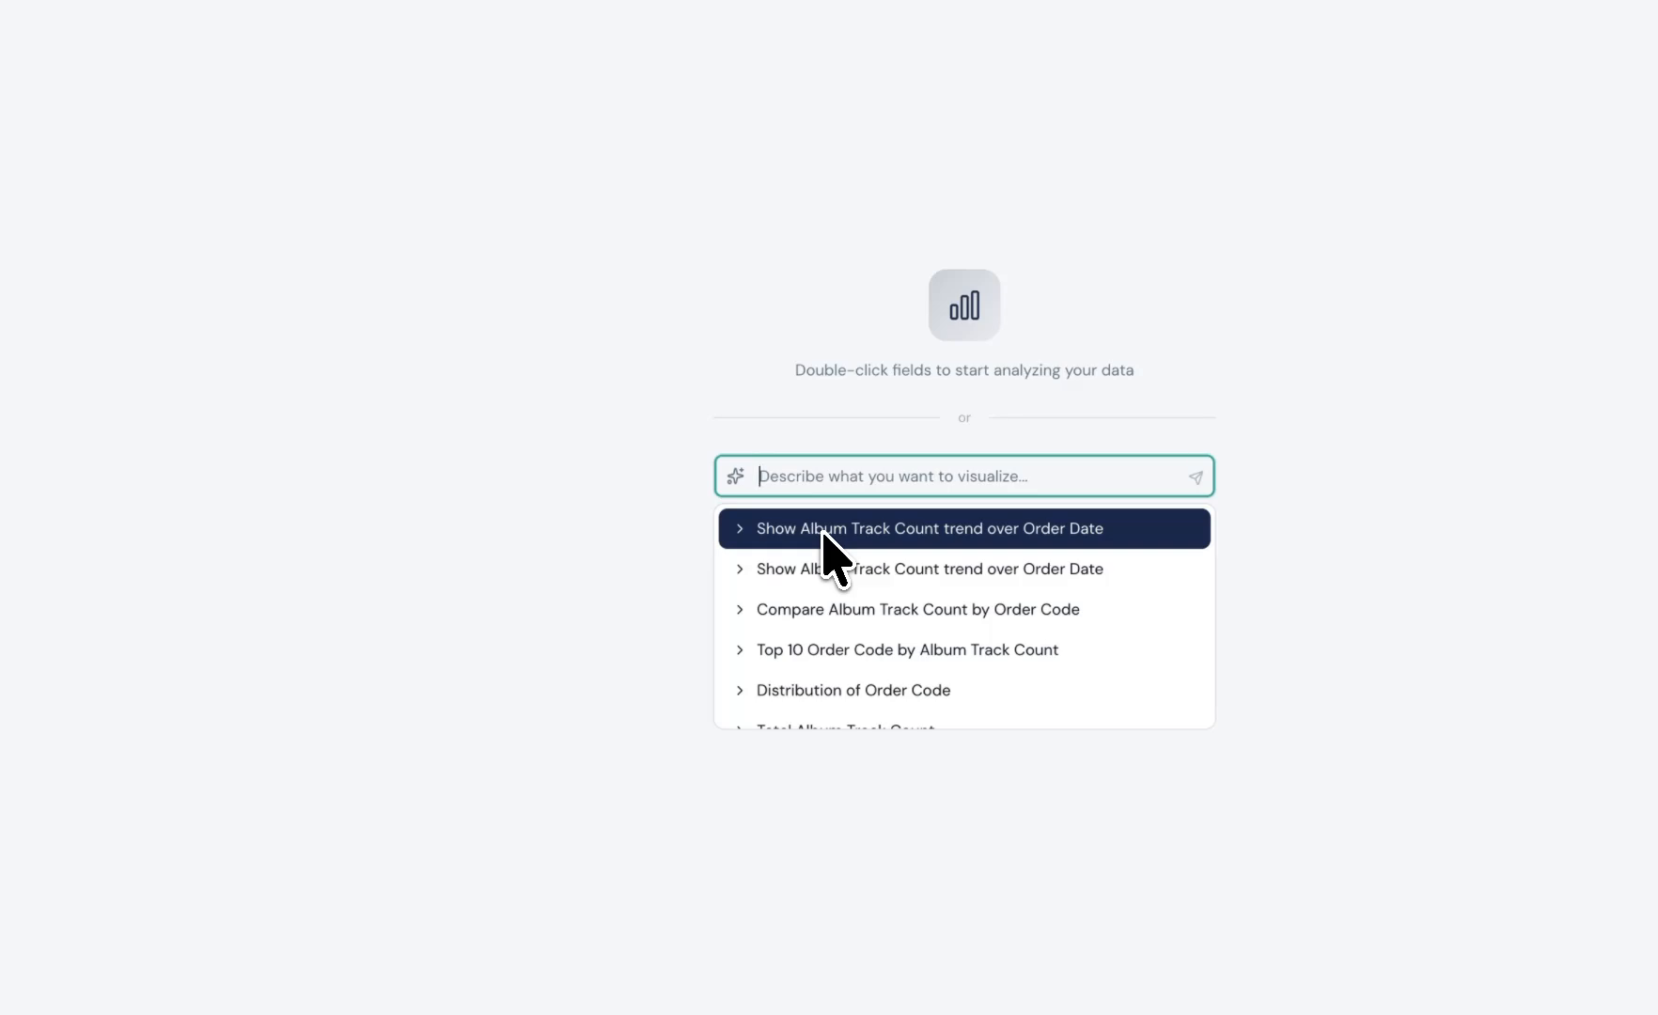
click(824, 532)
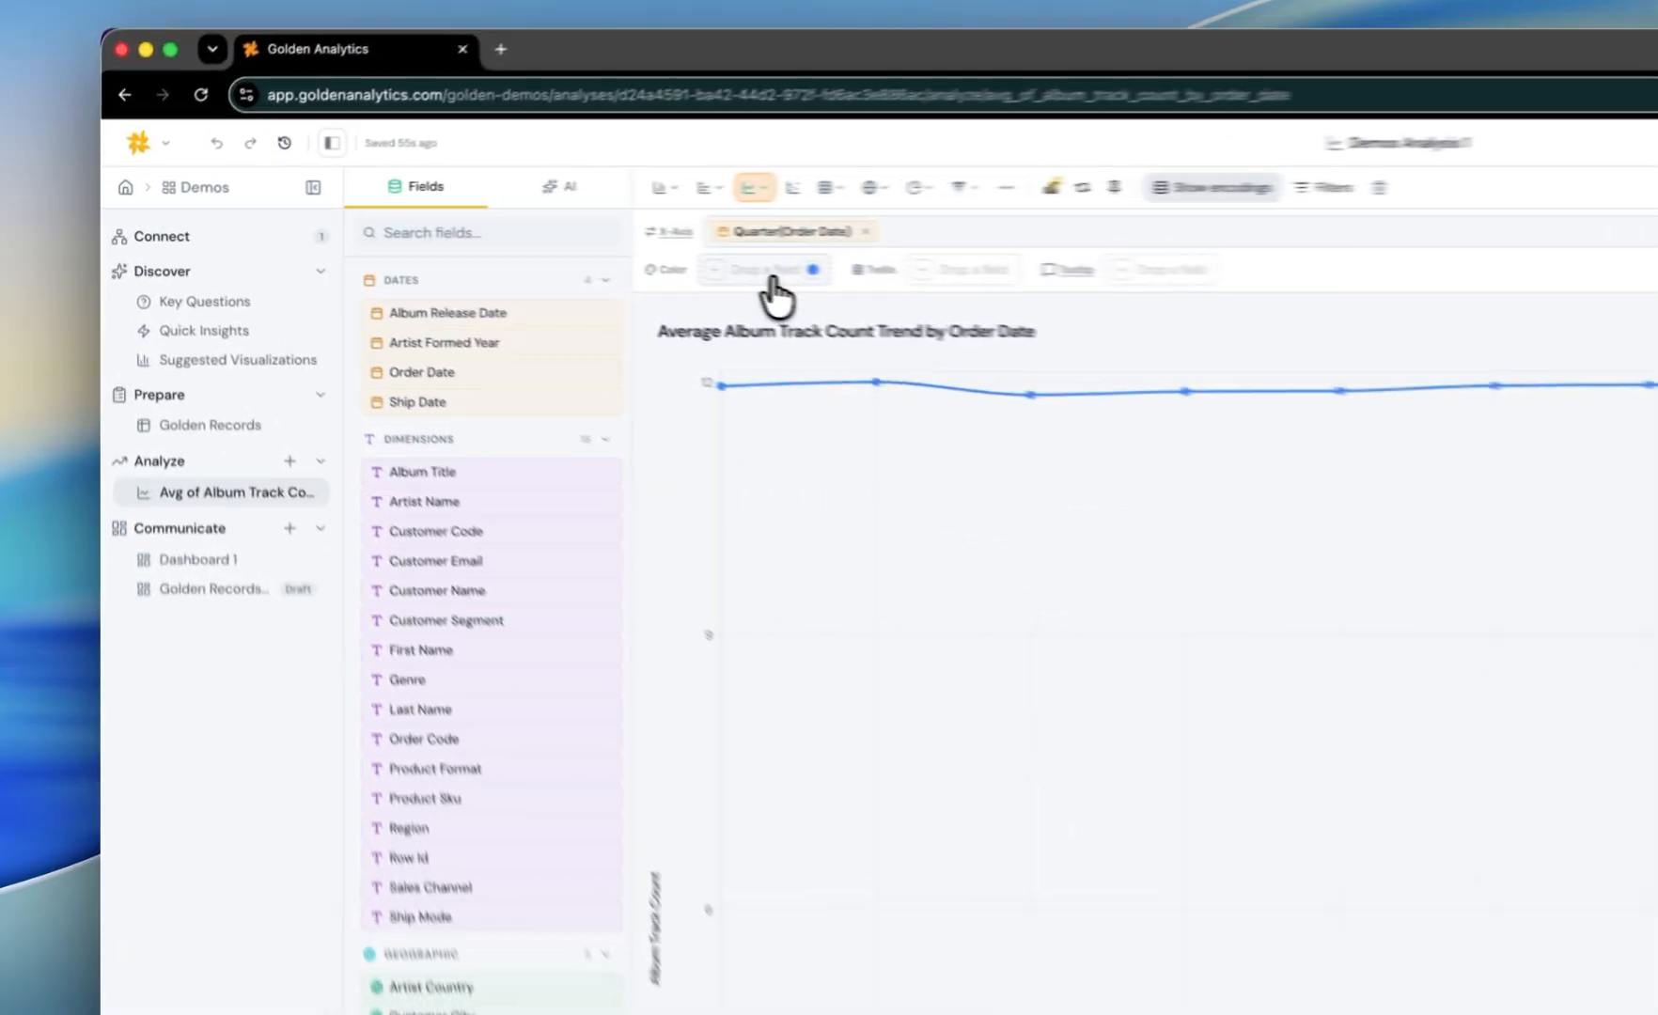
Step: Color the trend chart by Genre and switch it to an Area Chart
click(459, 239)
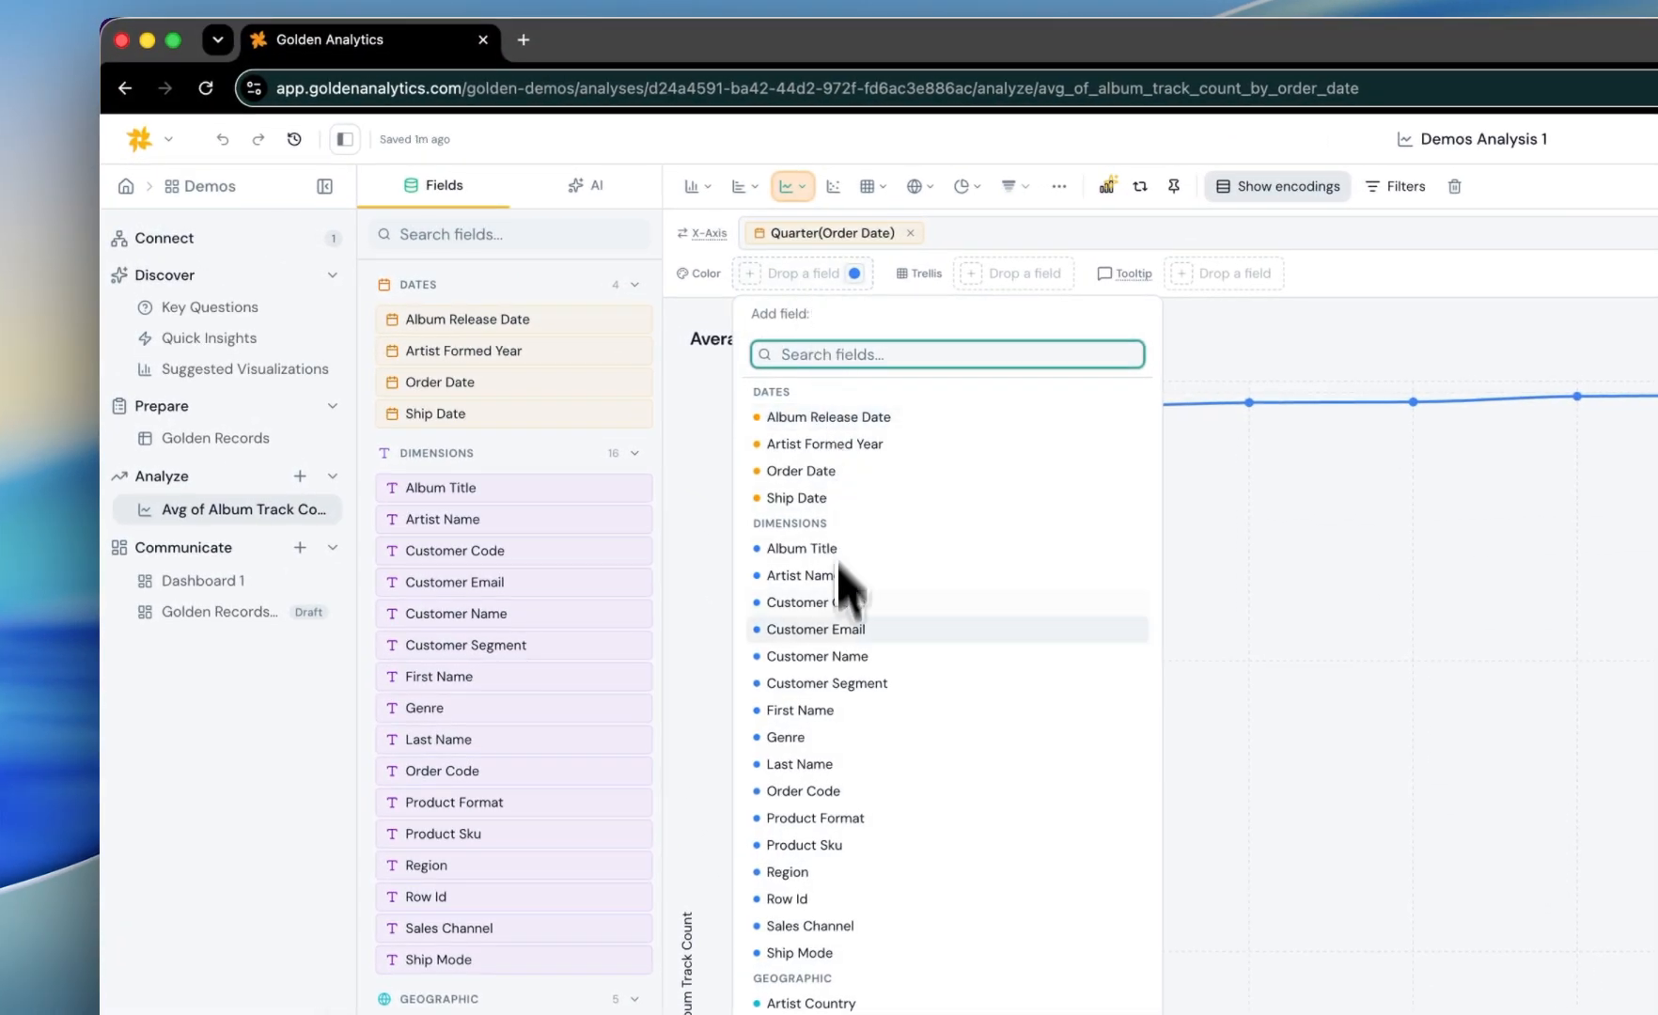
click(814, 737)
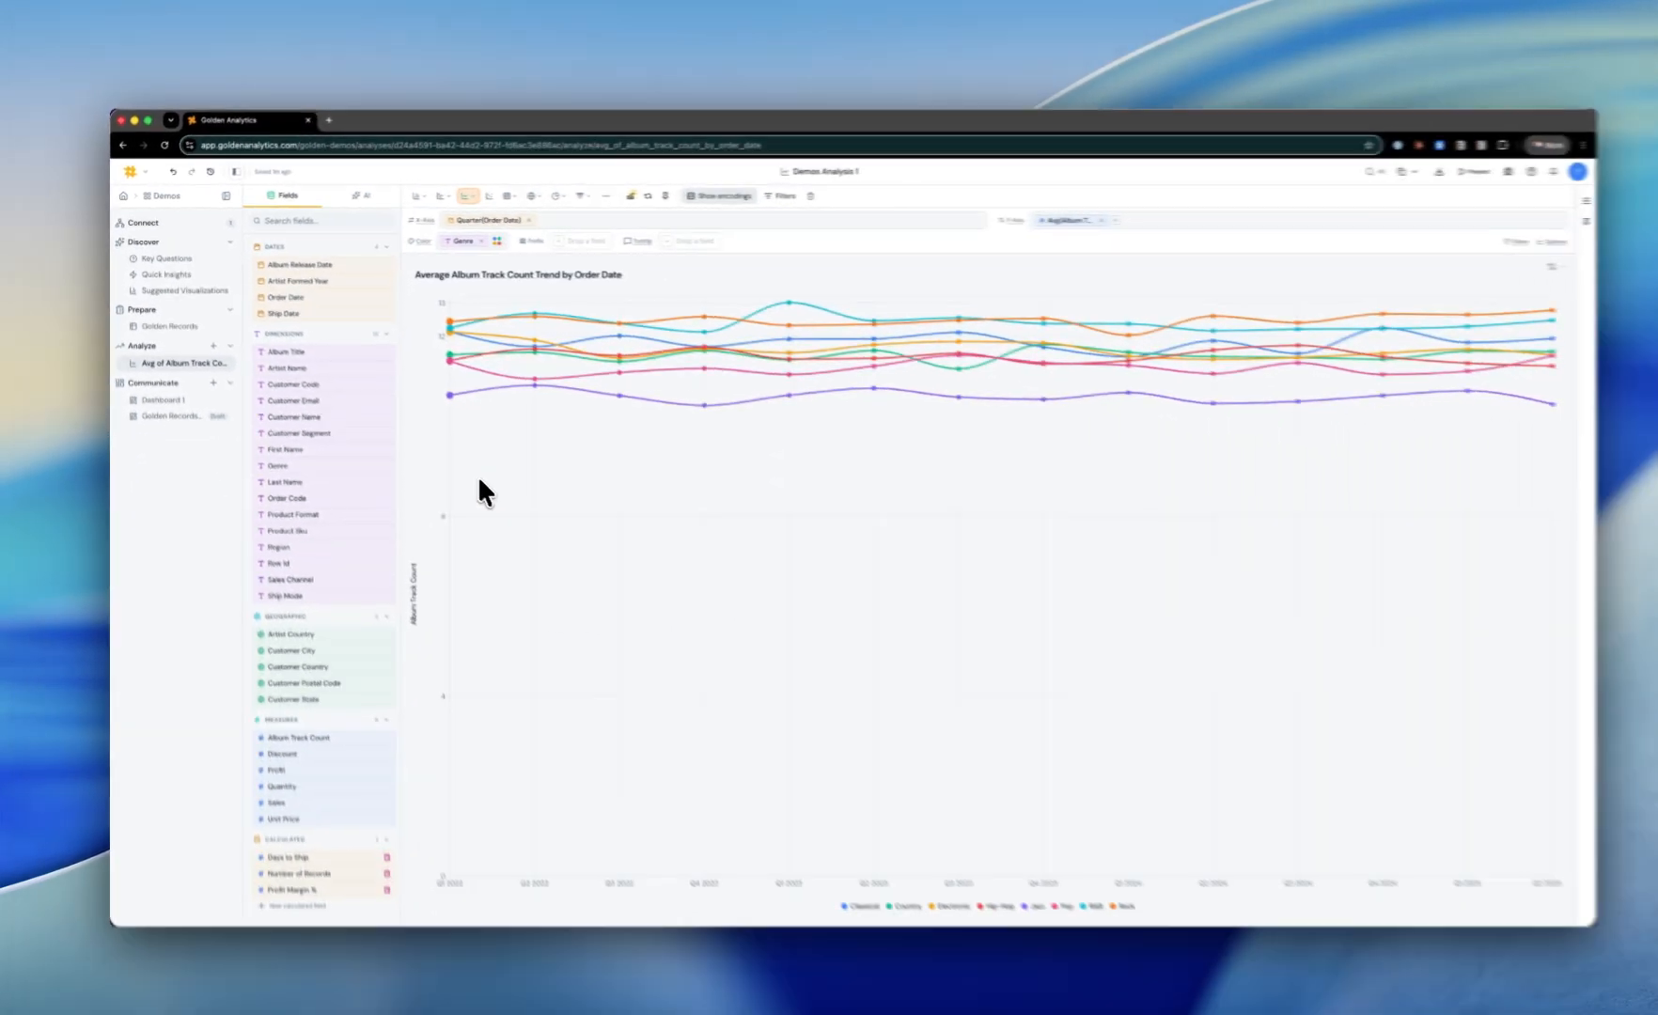
click(793, 186)
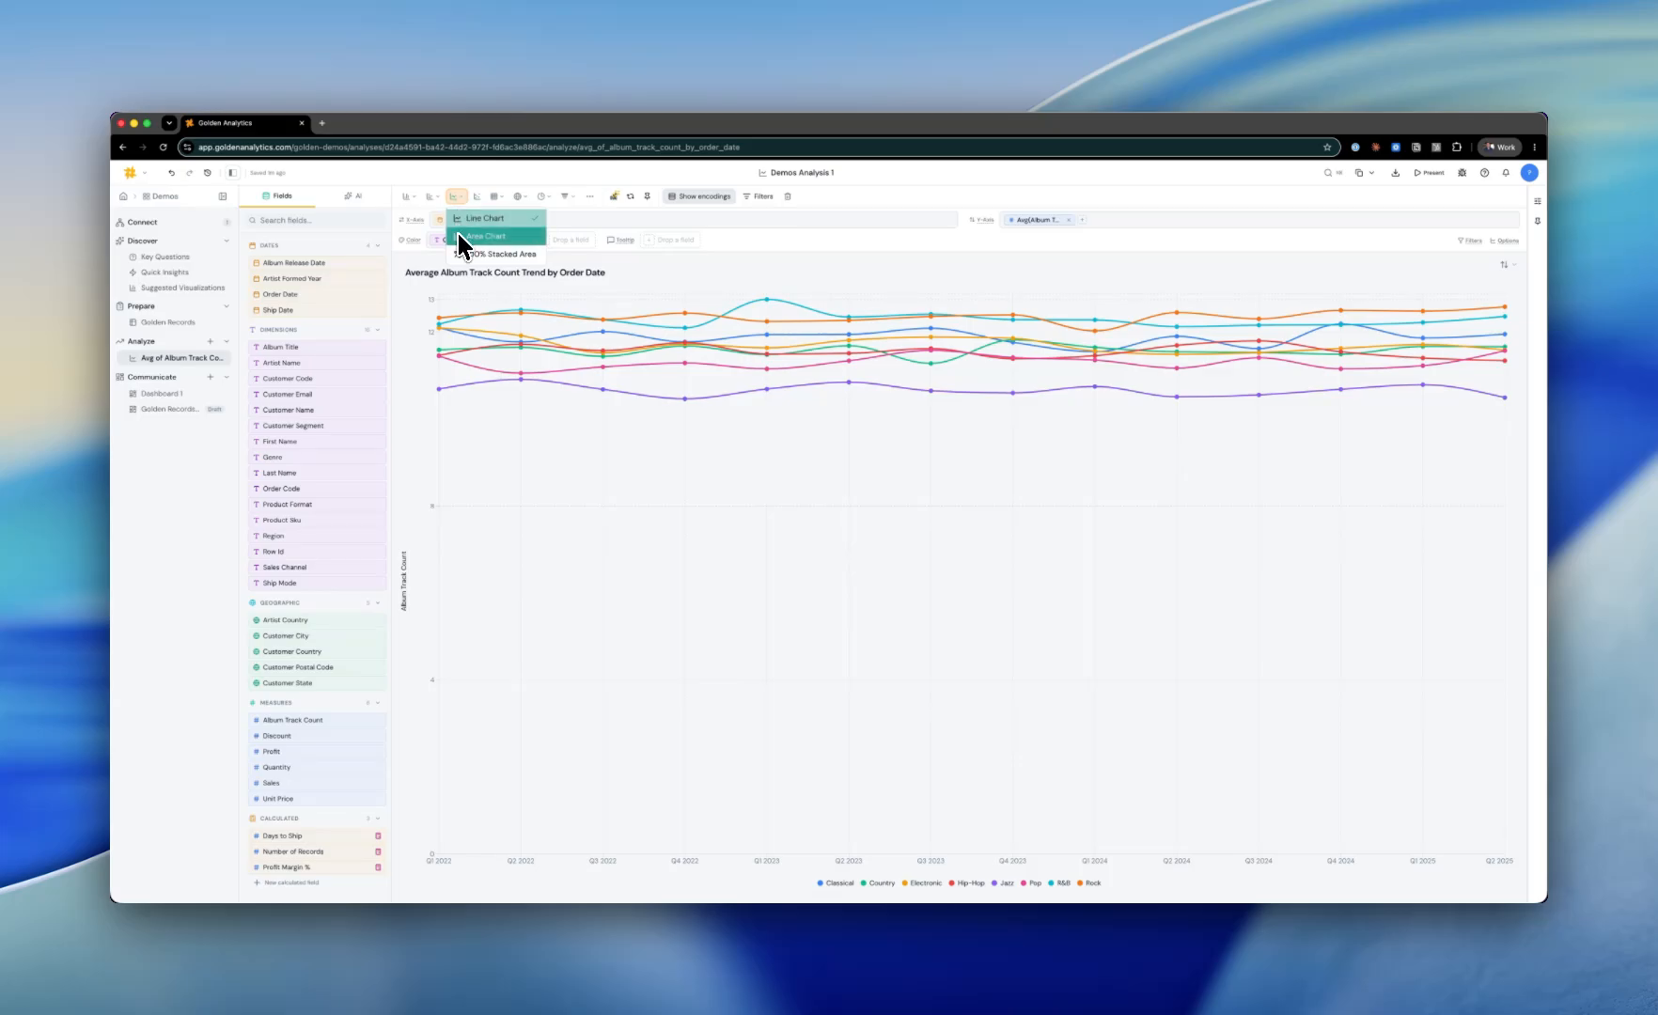
click(458, 240)
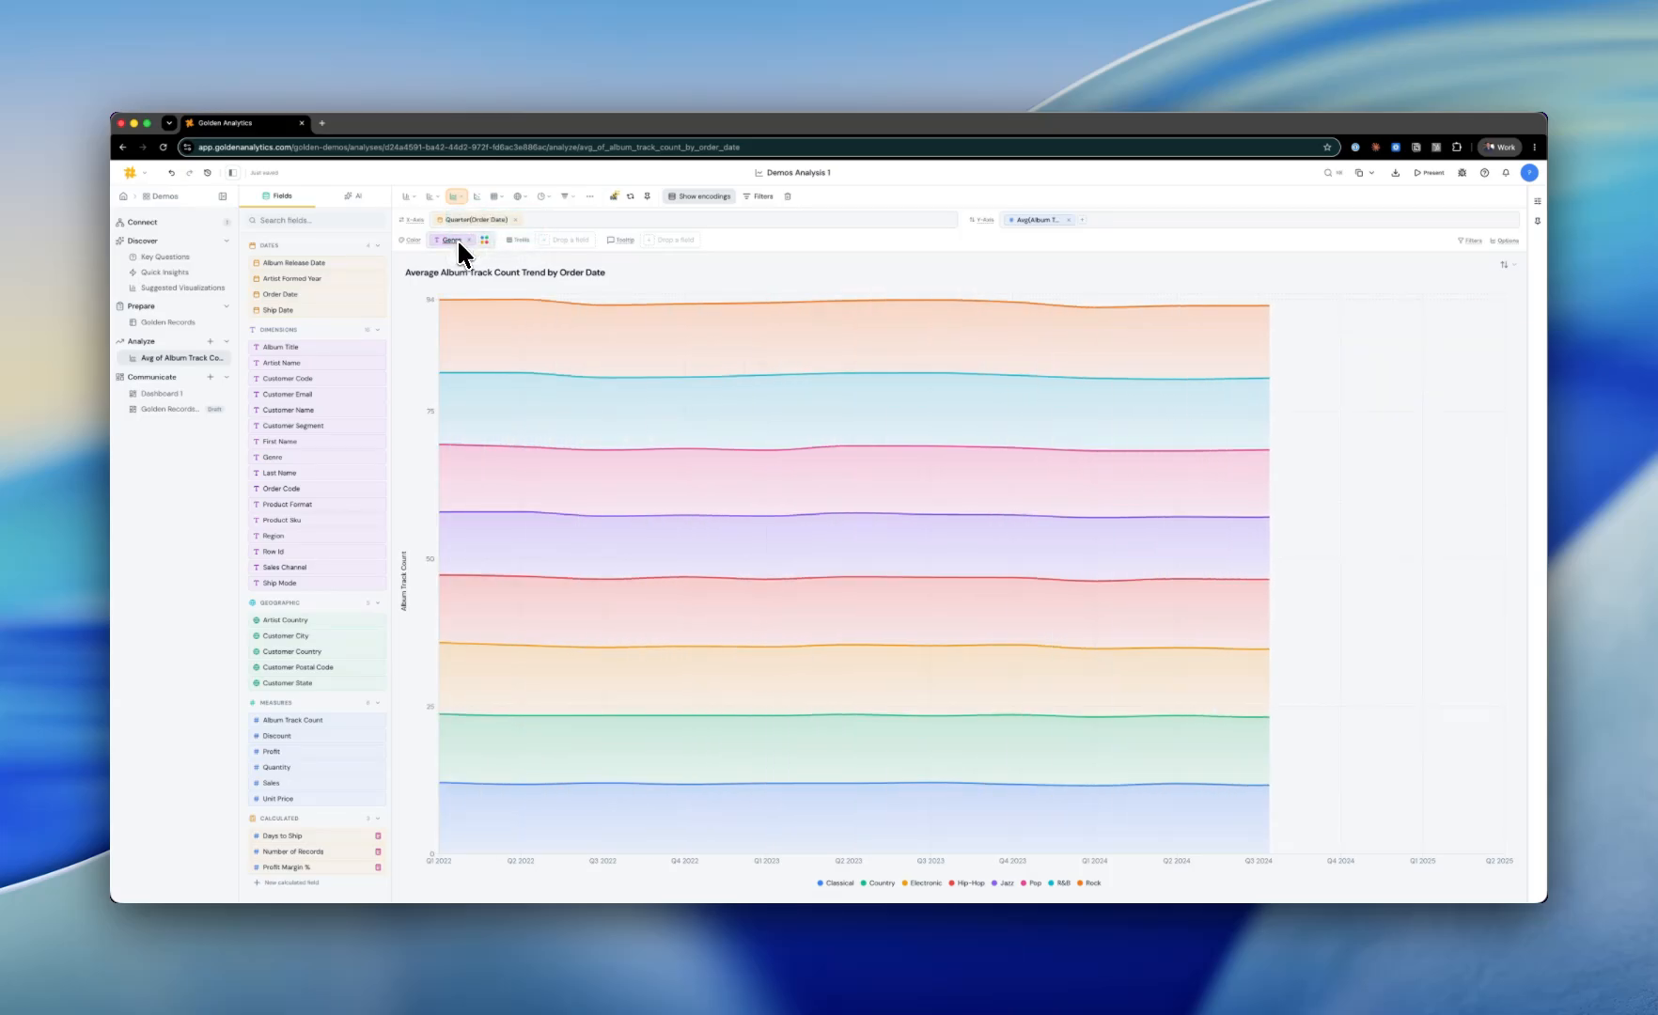
Step: Switch the trend chart to a Stacked Bar chart
click(407, 196)
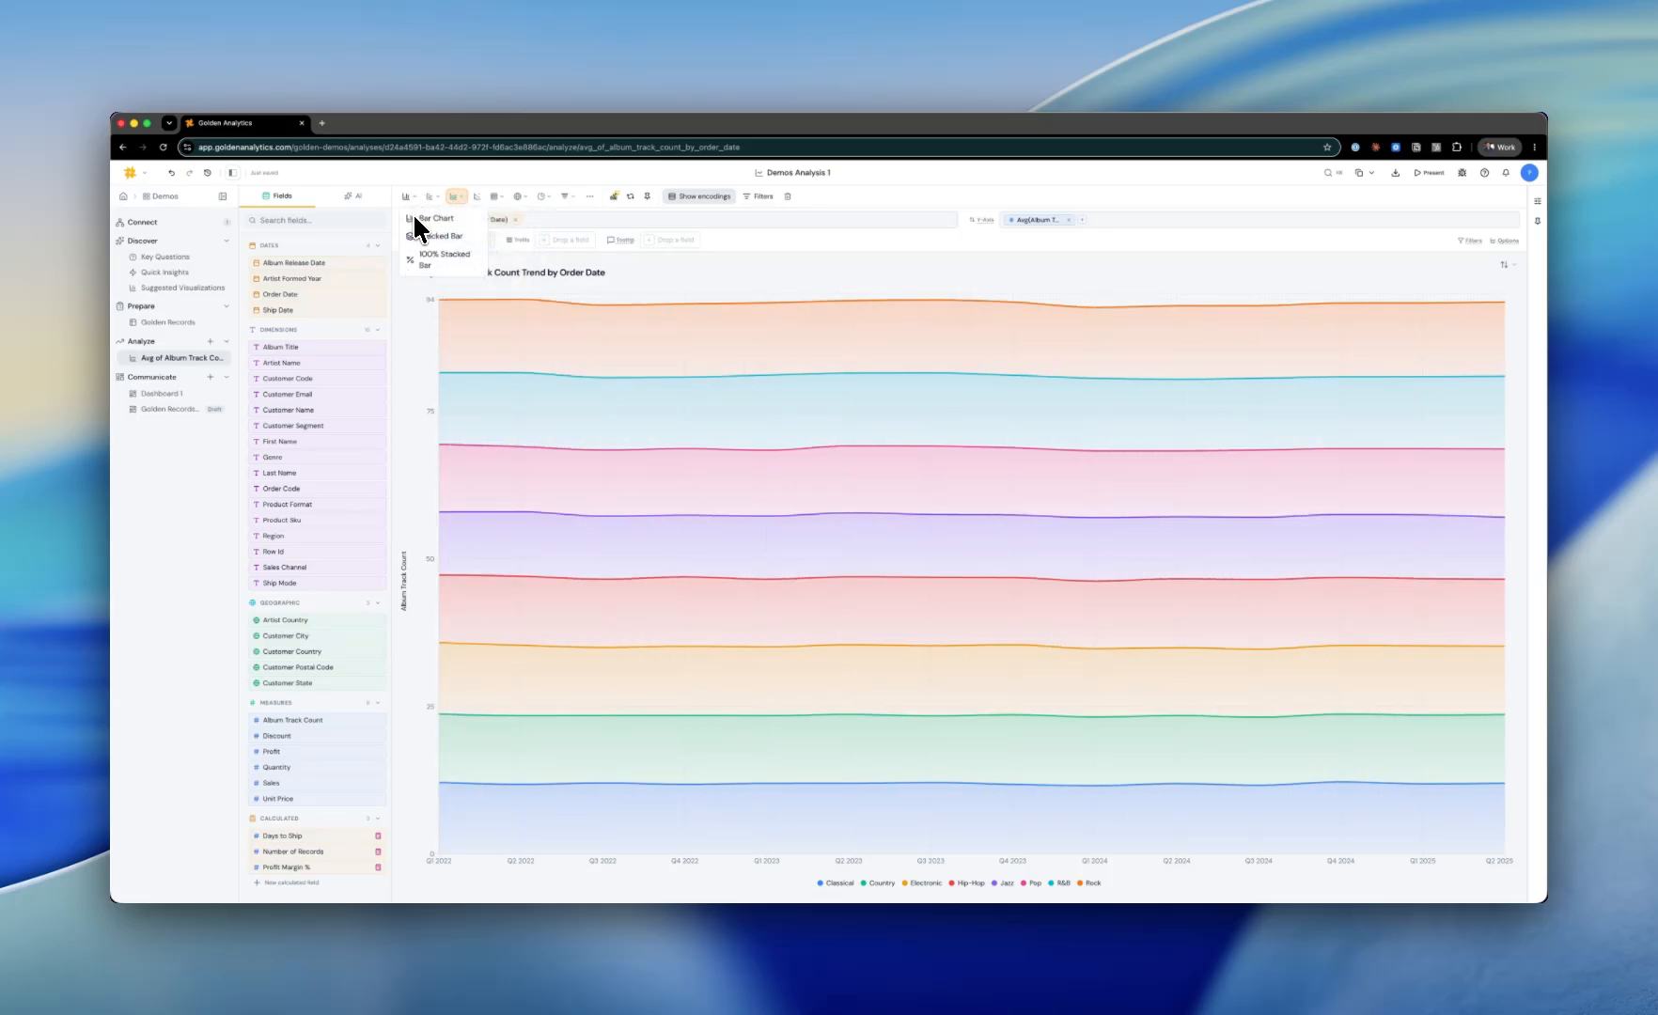
click(416, 220)
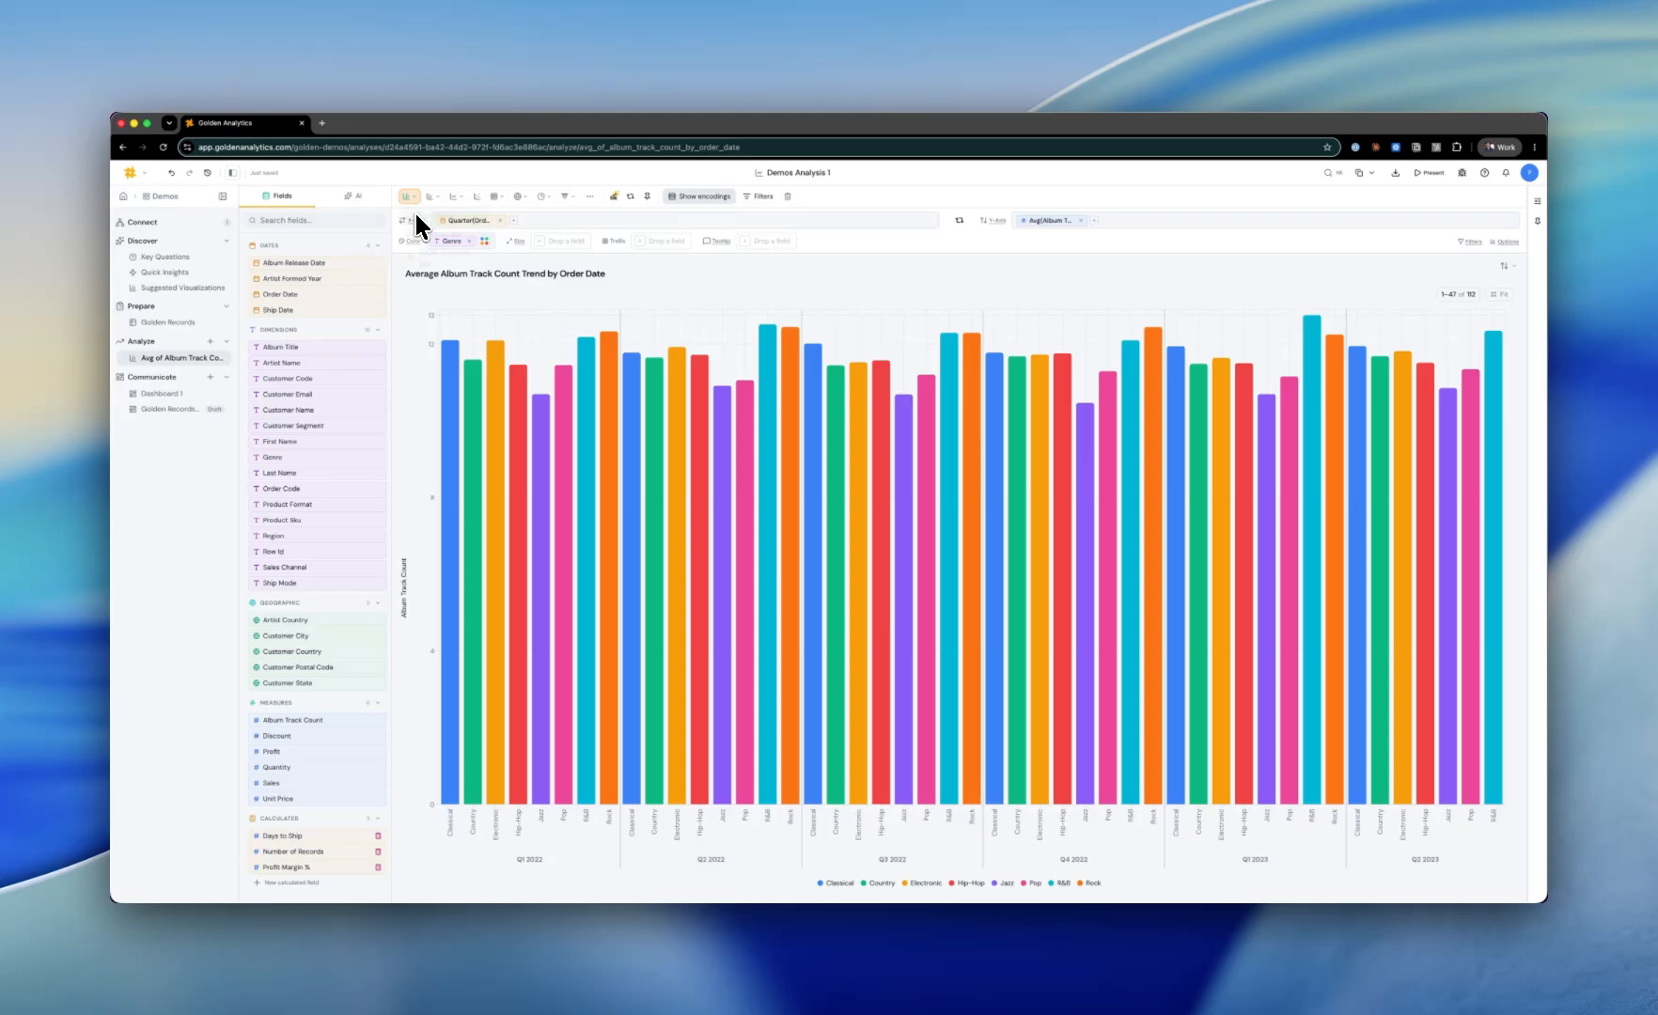
click(419, 198)
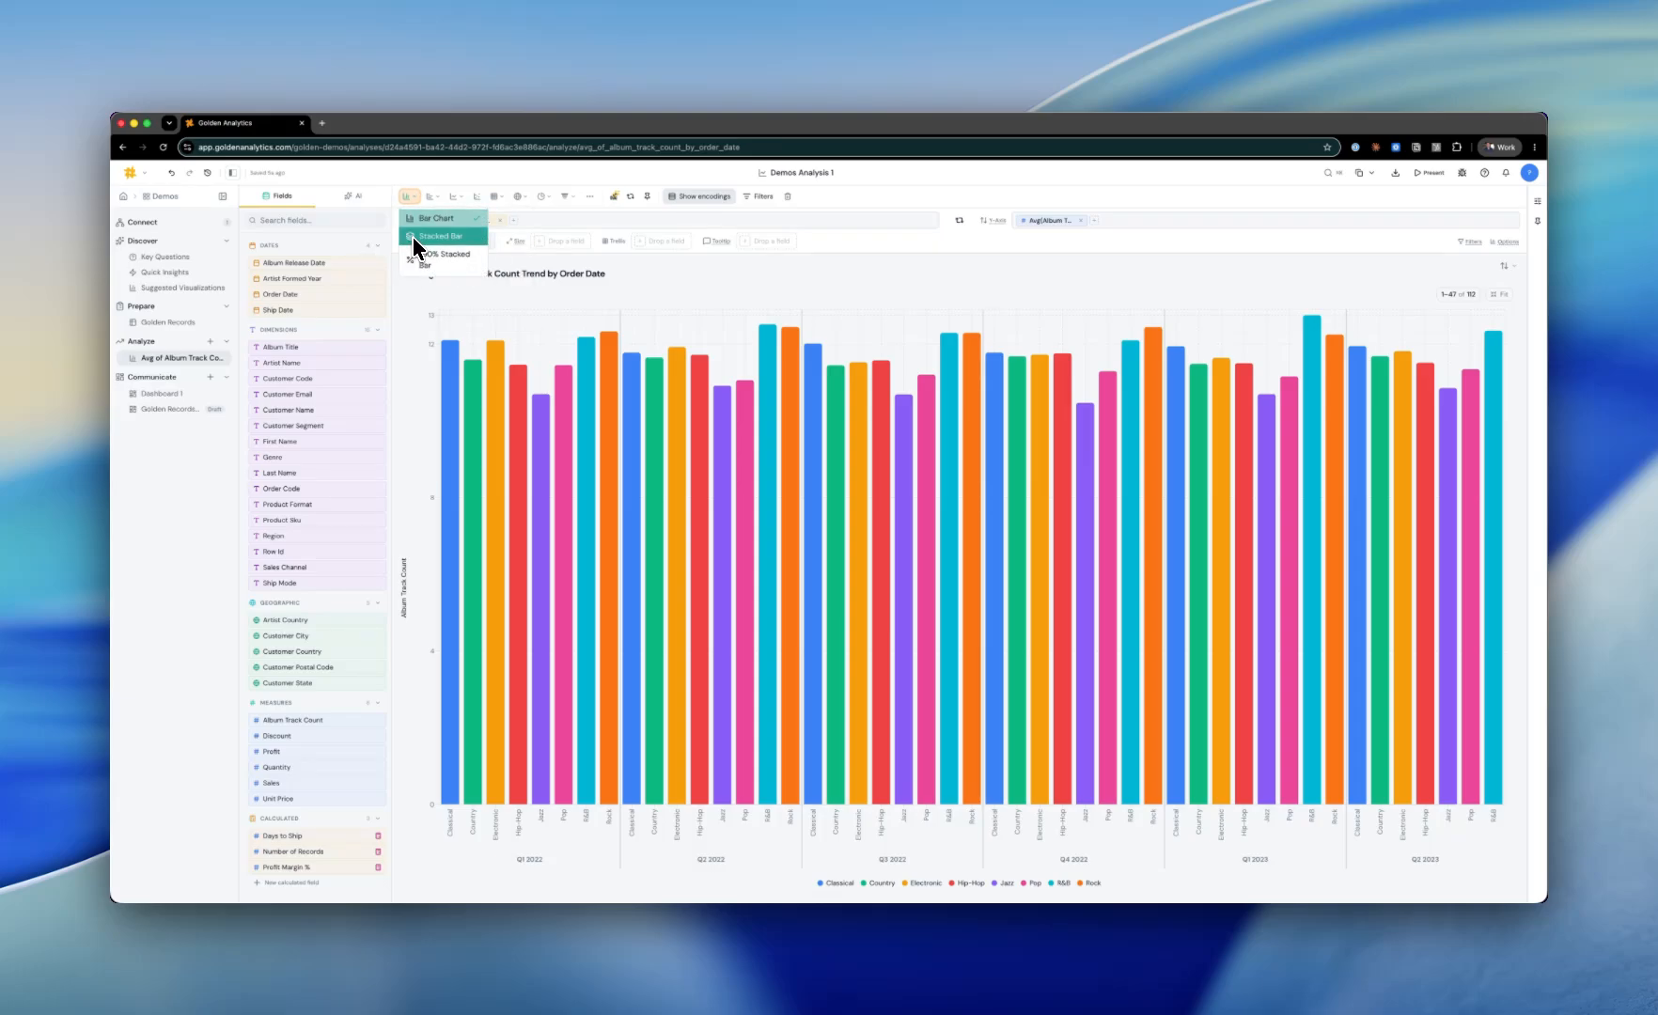
click(413, 237)
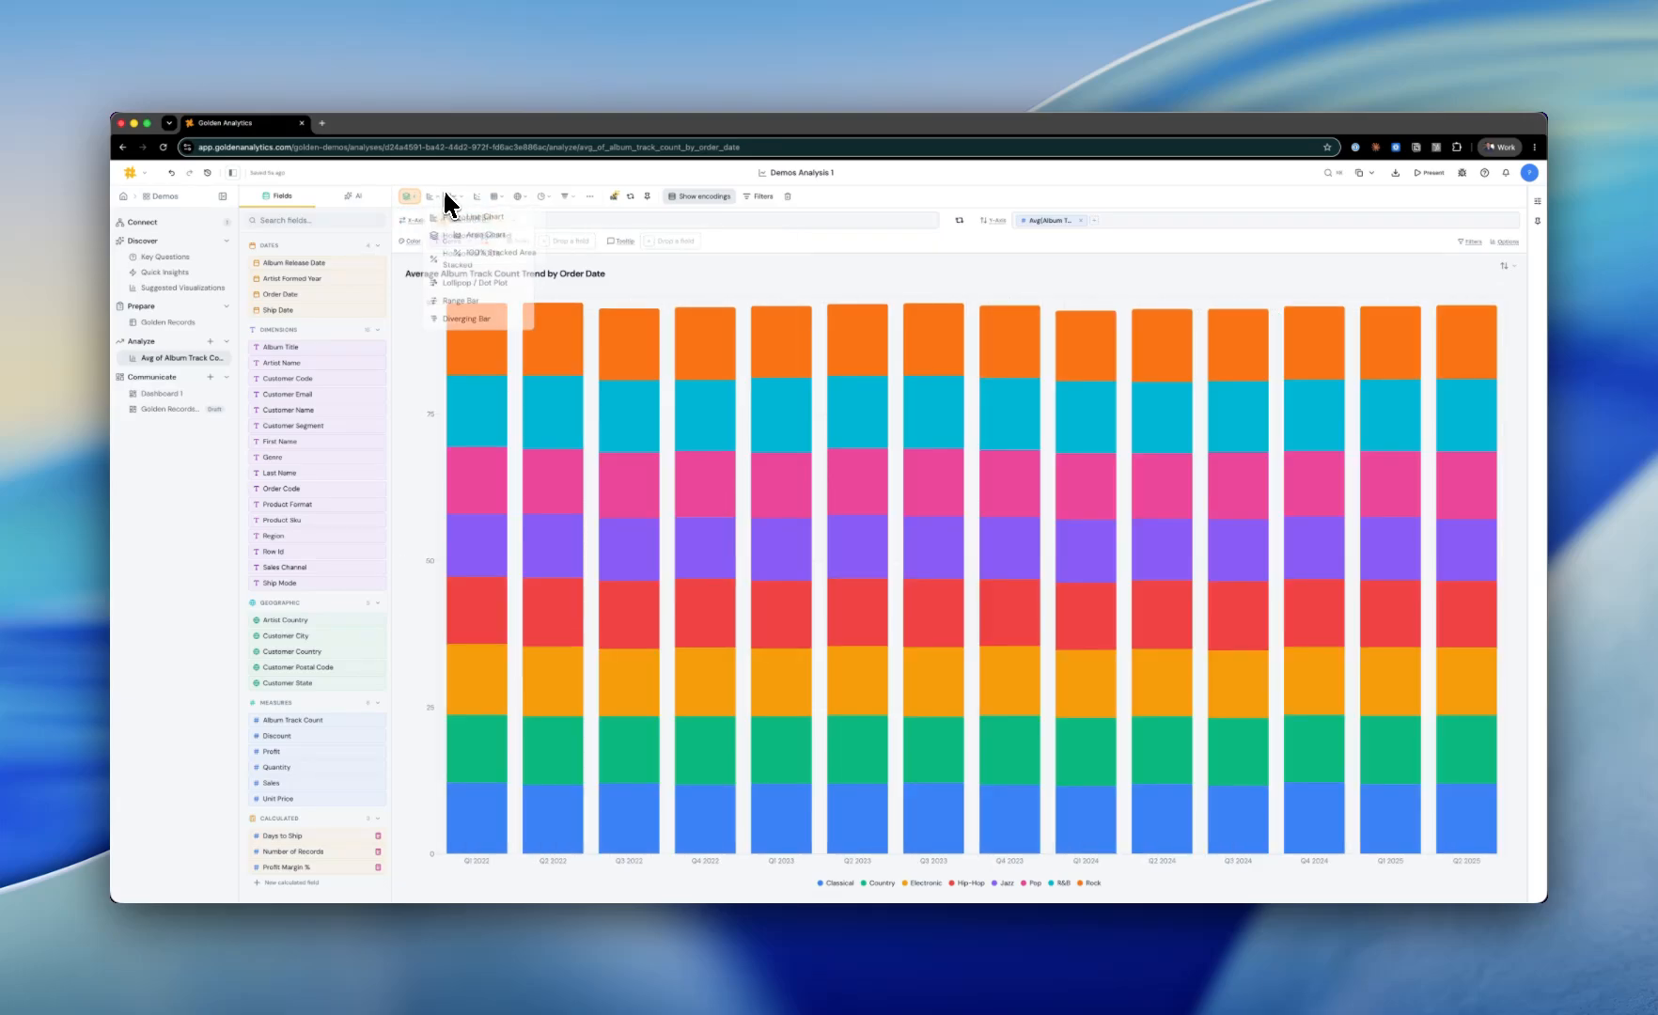
Step: Create a new chart from the suggested visualization "Sales Revenue by Channel"
mouse_move(469, 200)
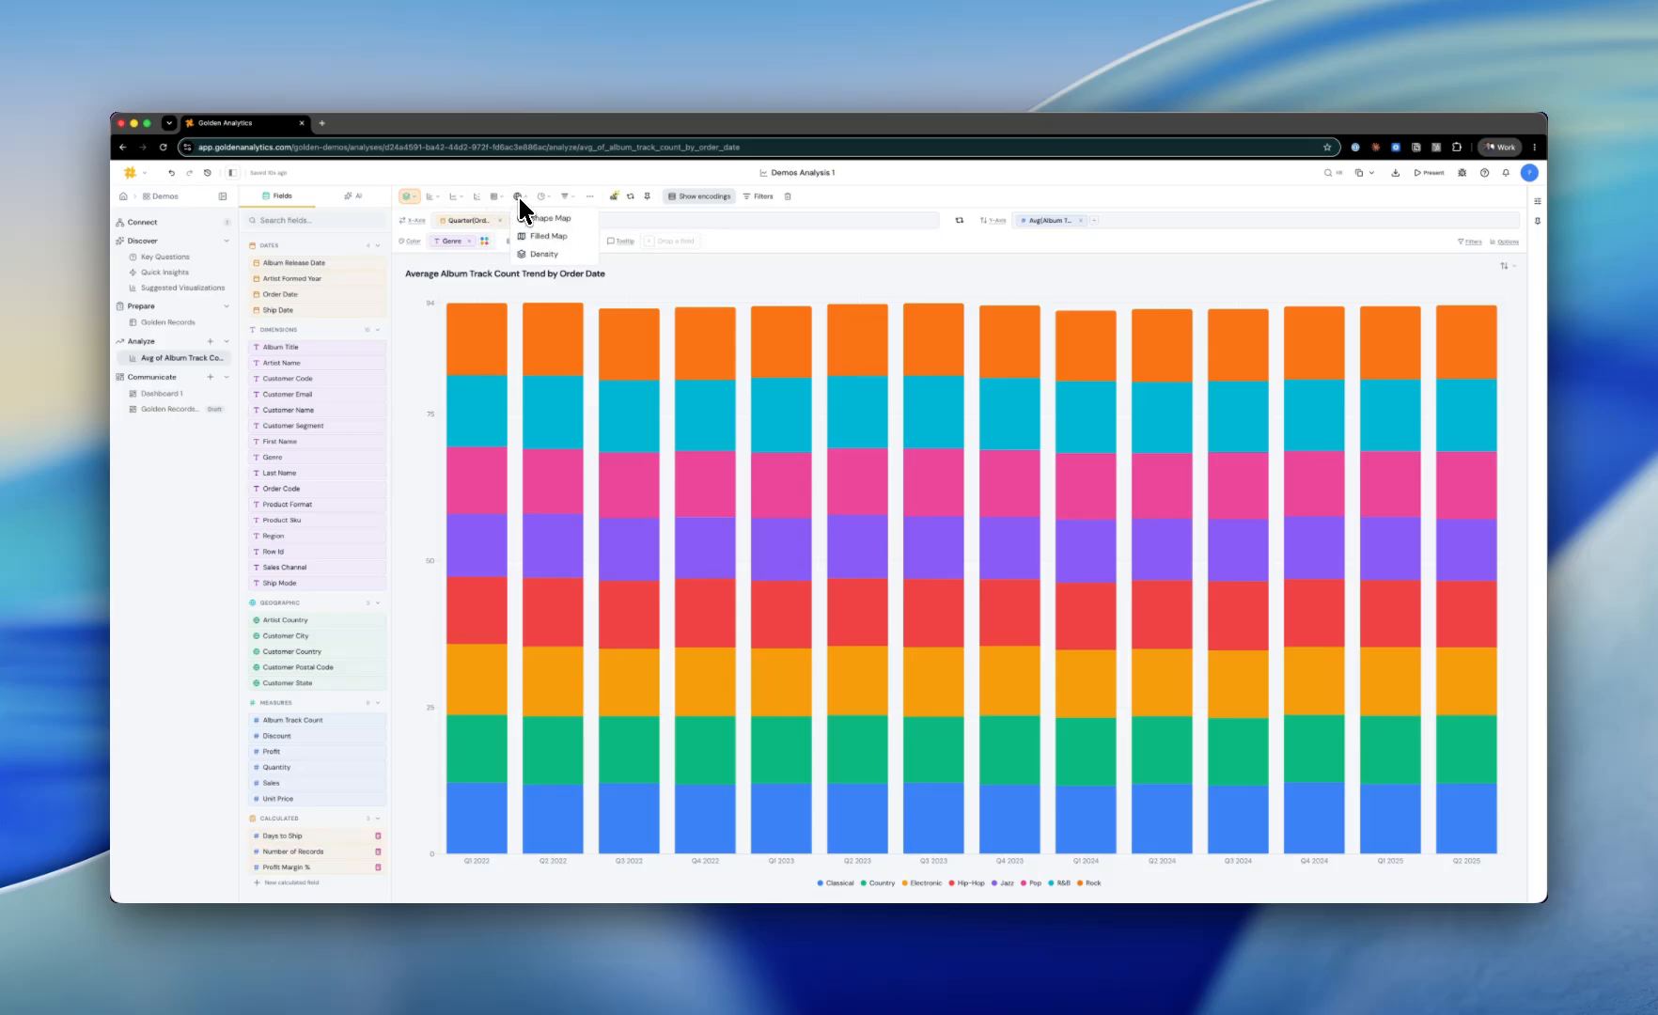
mouse_move(539, 199)
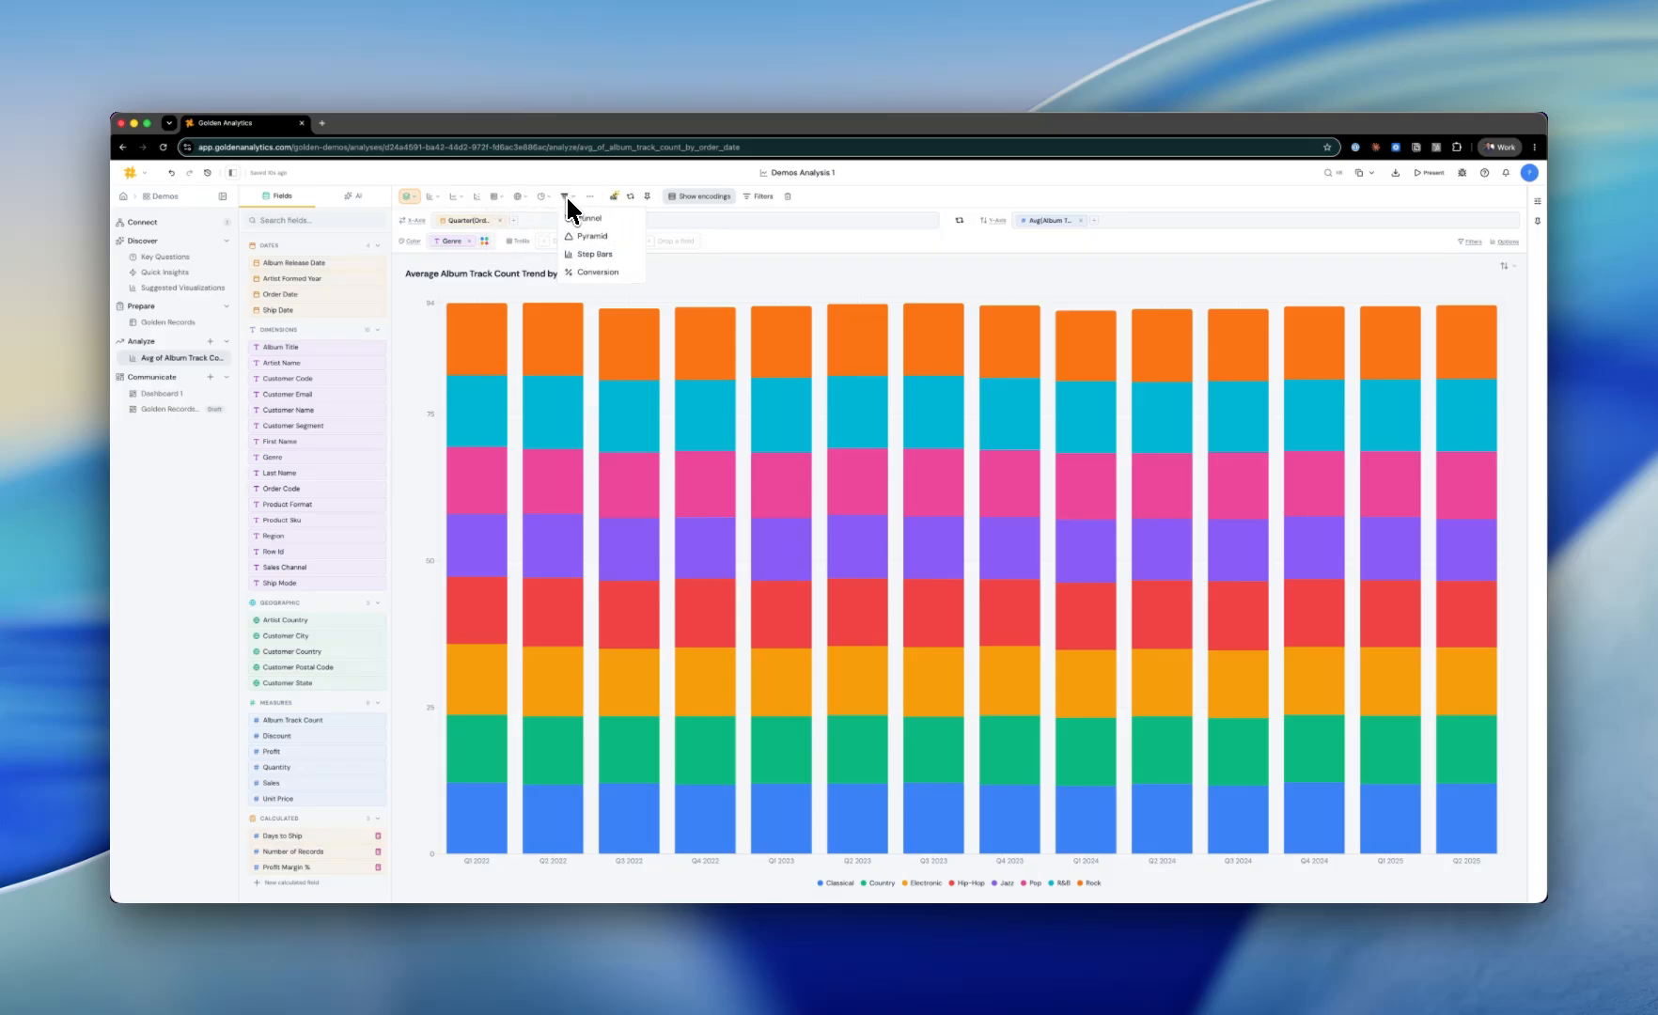
mouse_move(590, 200)
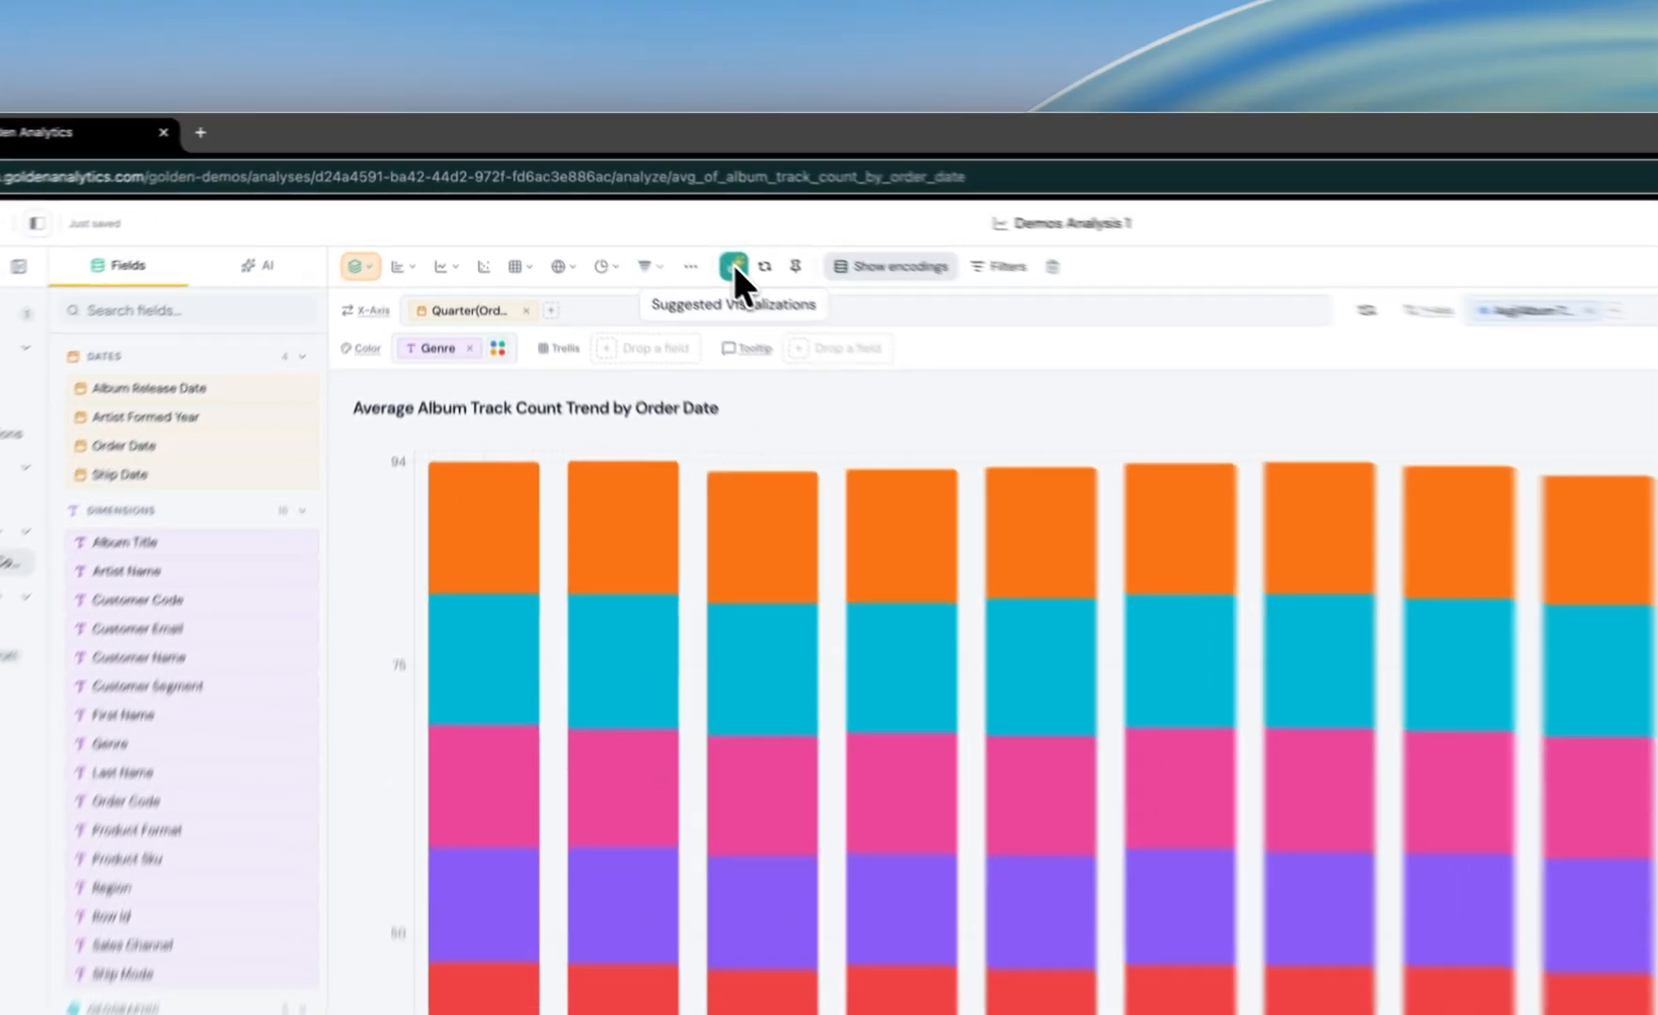
click(614, 197)
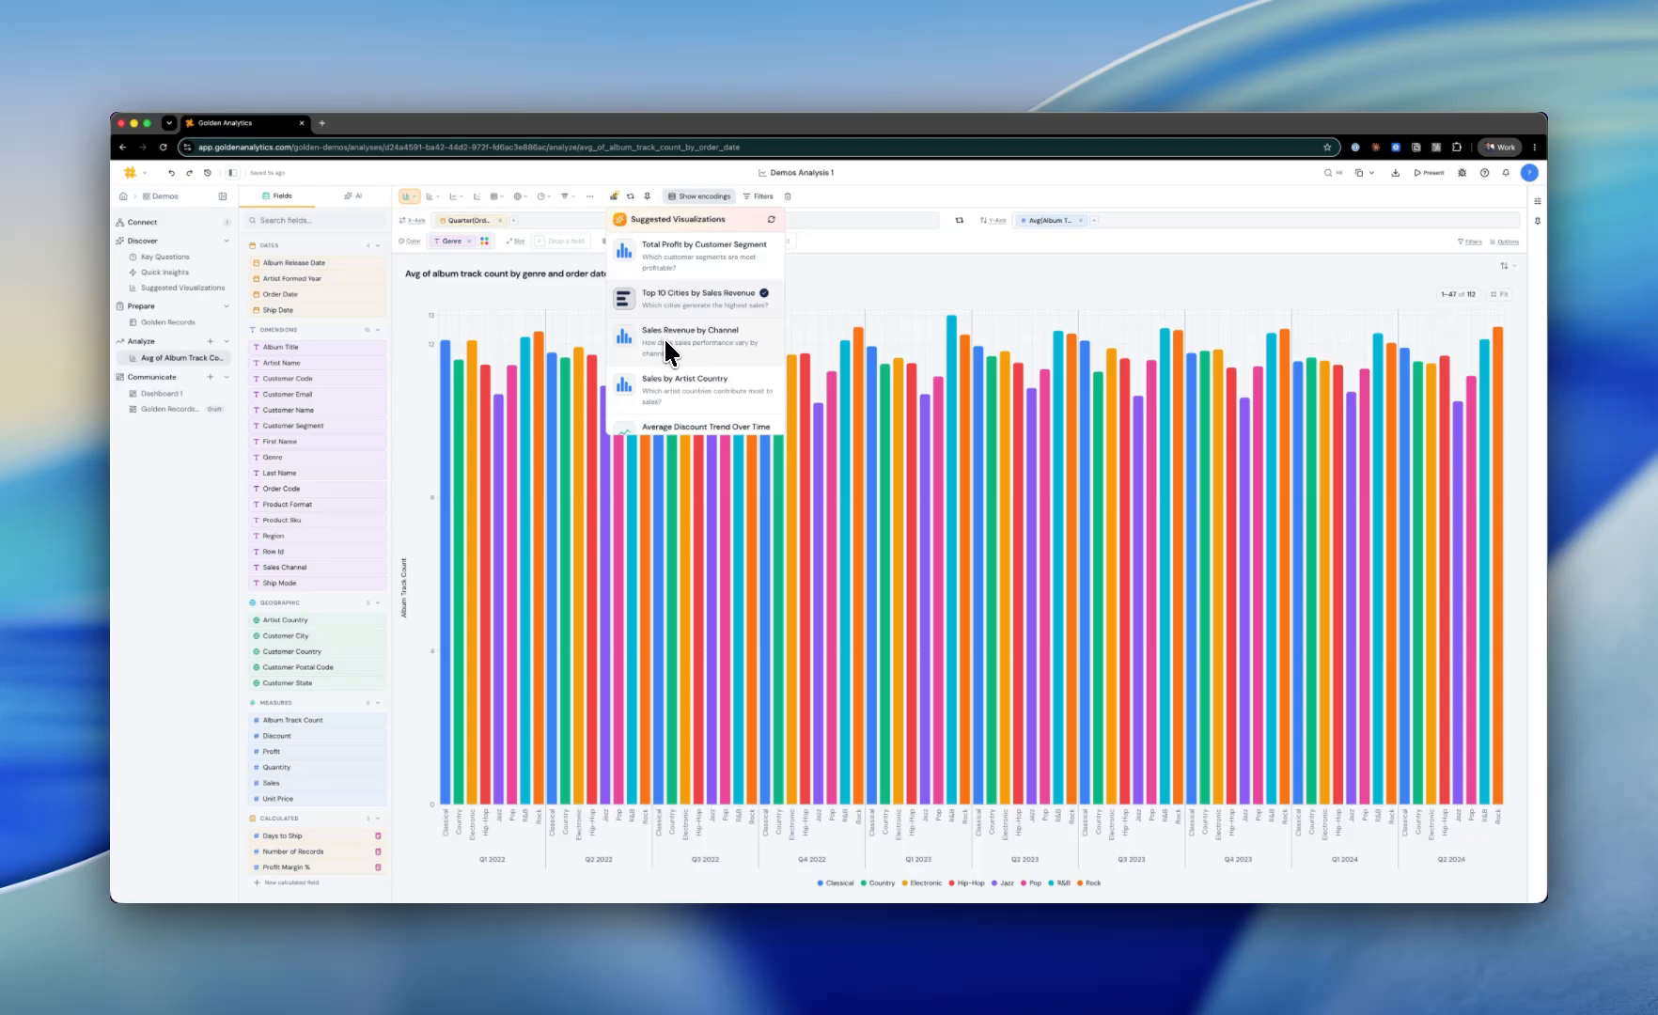
click(665, 340)
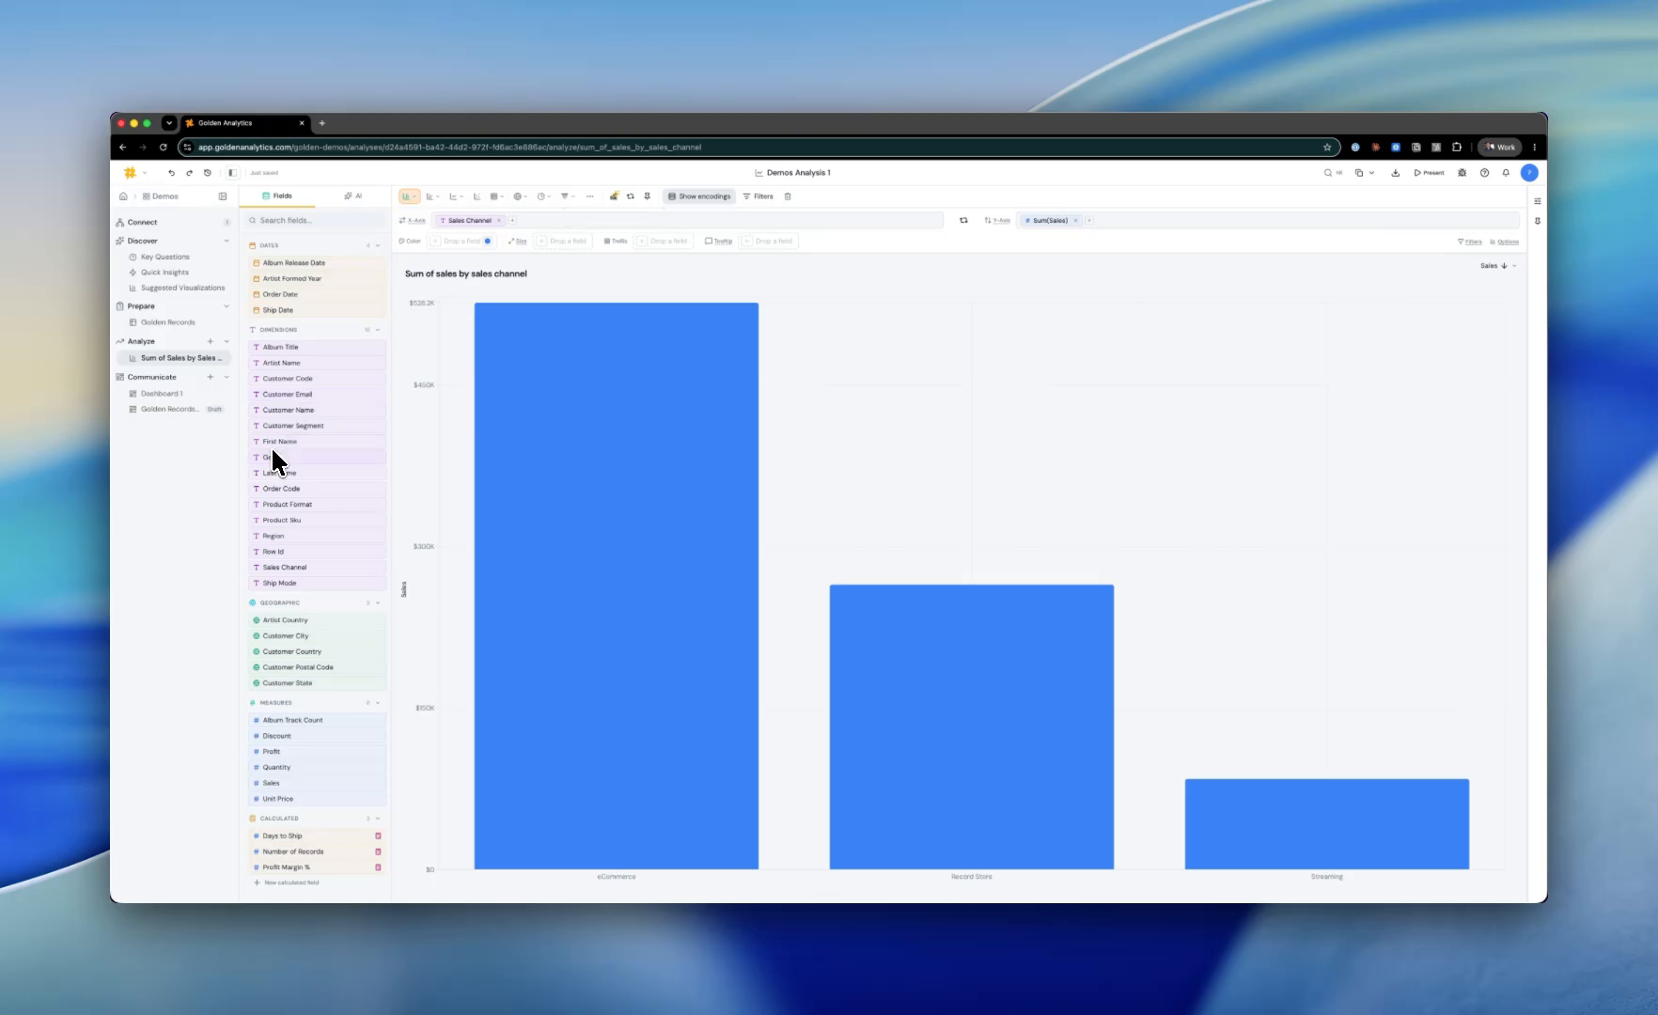
Step: Color the sales-by-channel chart by Genre
drag(271, 456, 446, 241)
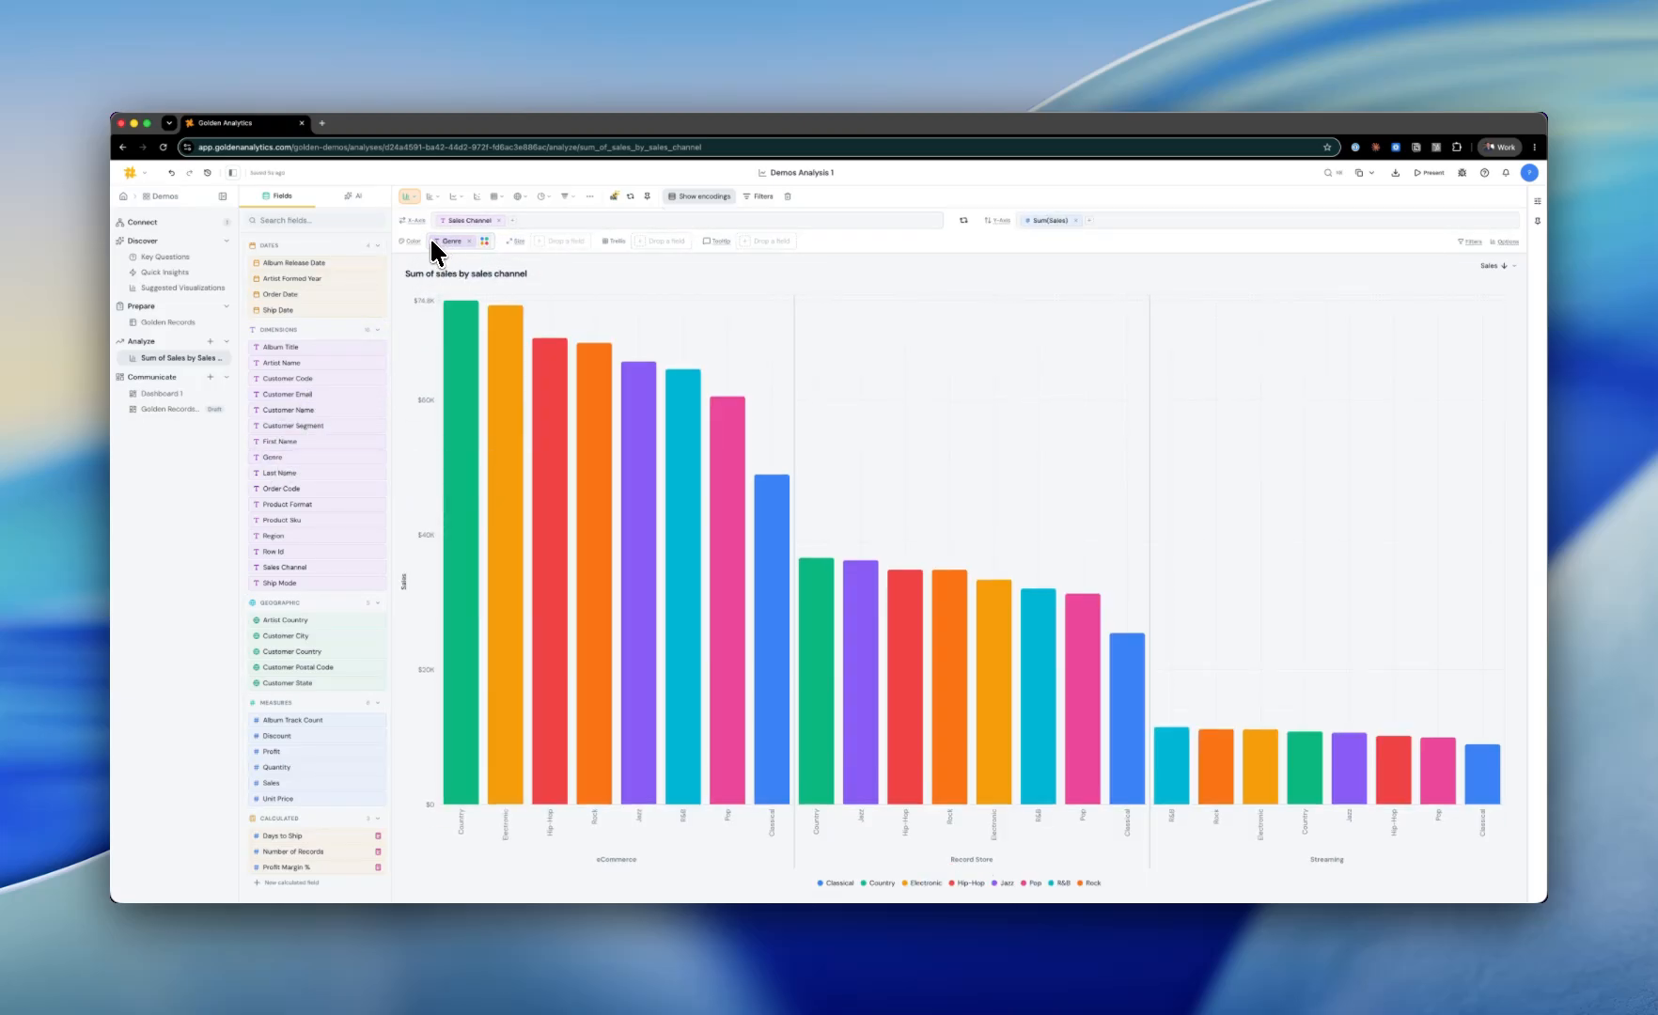
Step: Ask the AI analyst to "filter to the west region"
click(358, 199)
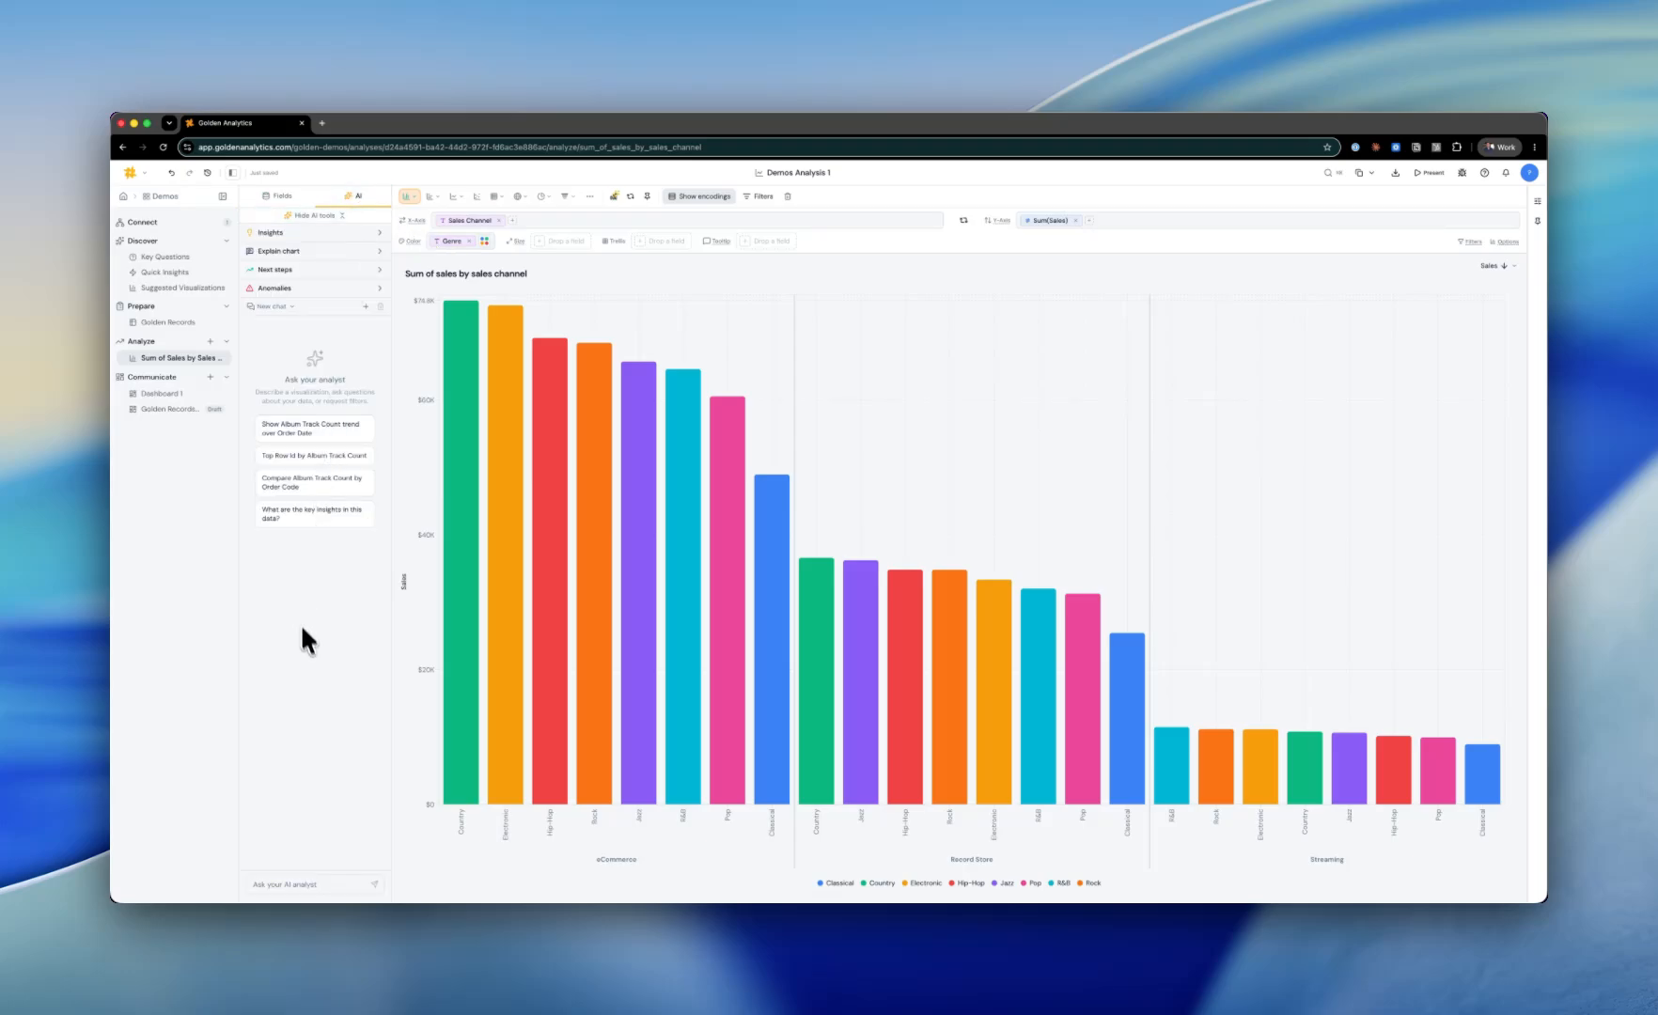
click(293, 883)
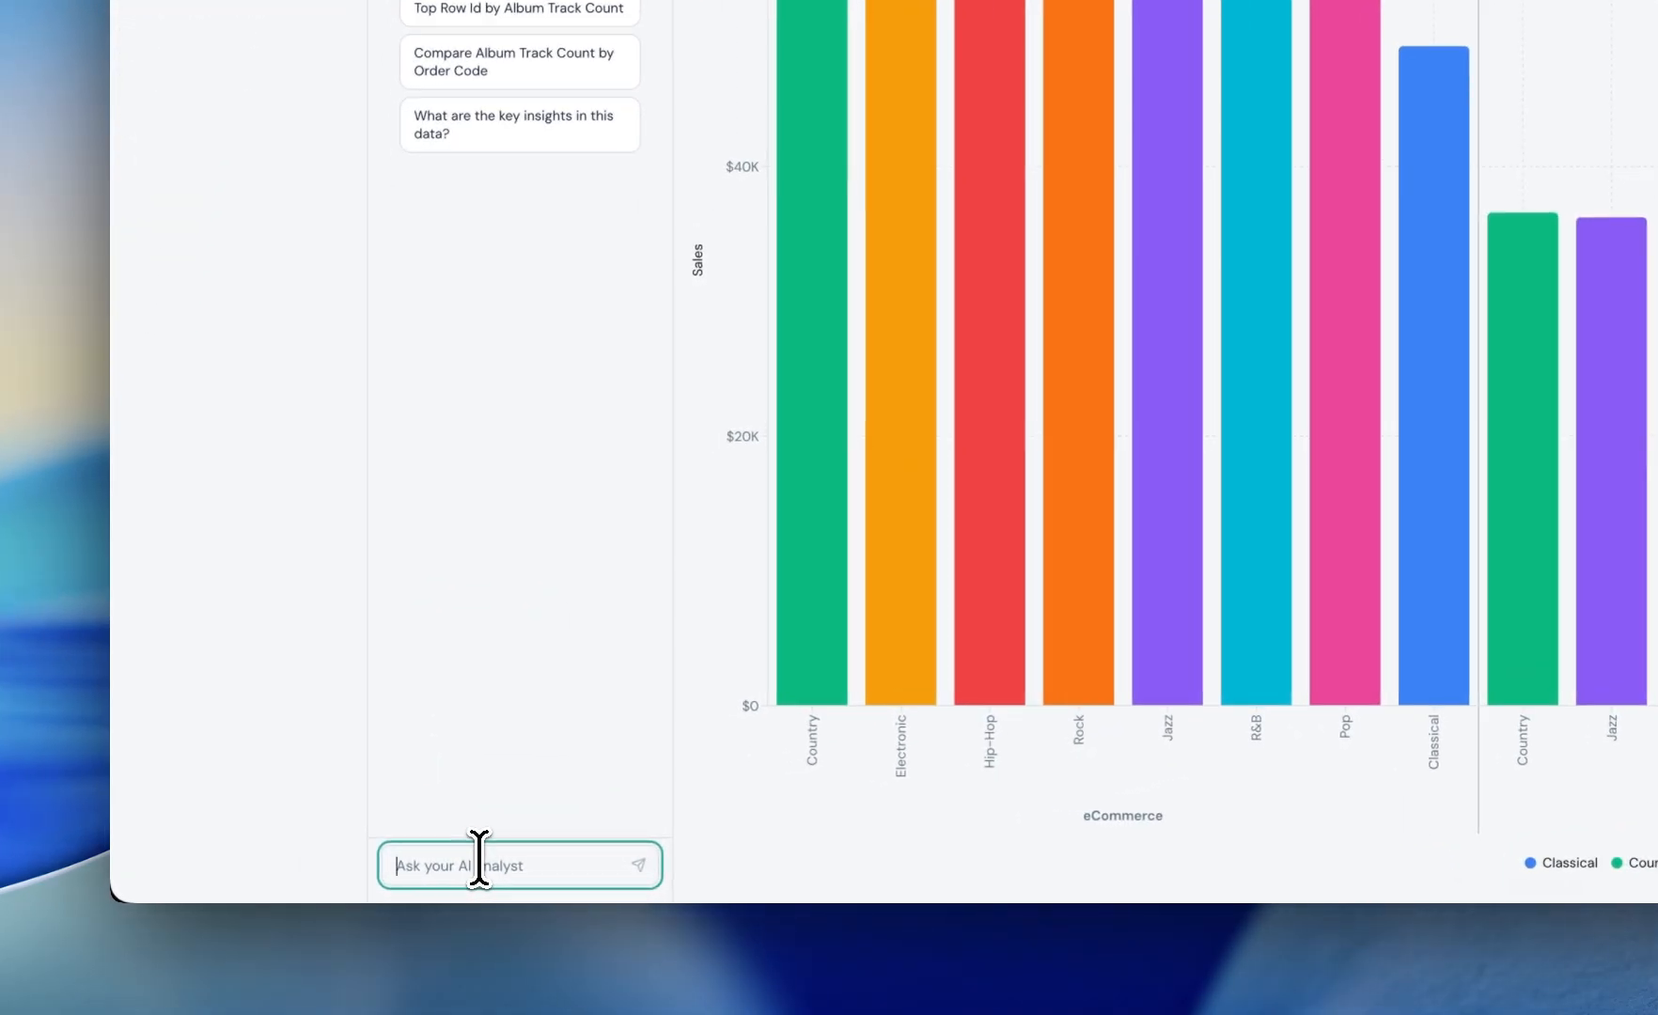
text(filter to the b)
text(he west t)
key(BackSpace)
text(region)
key(Return)
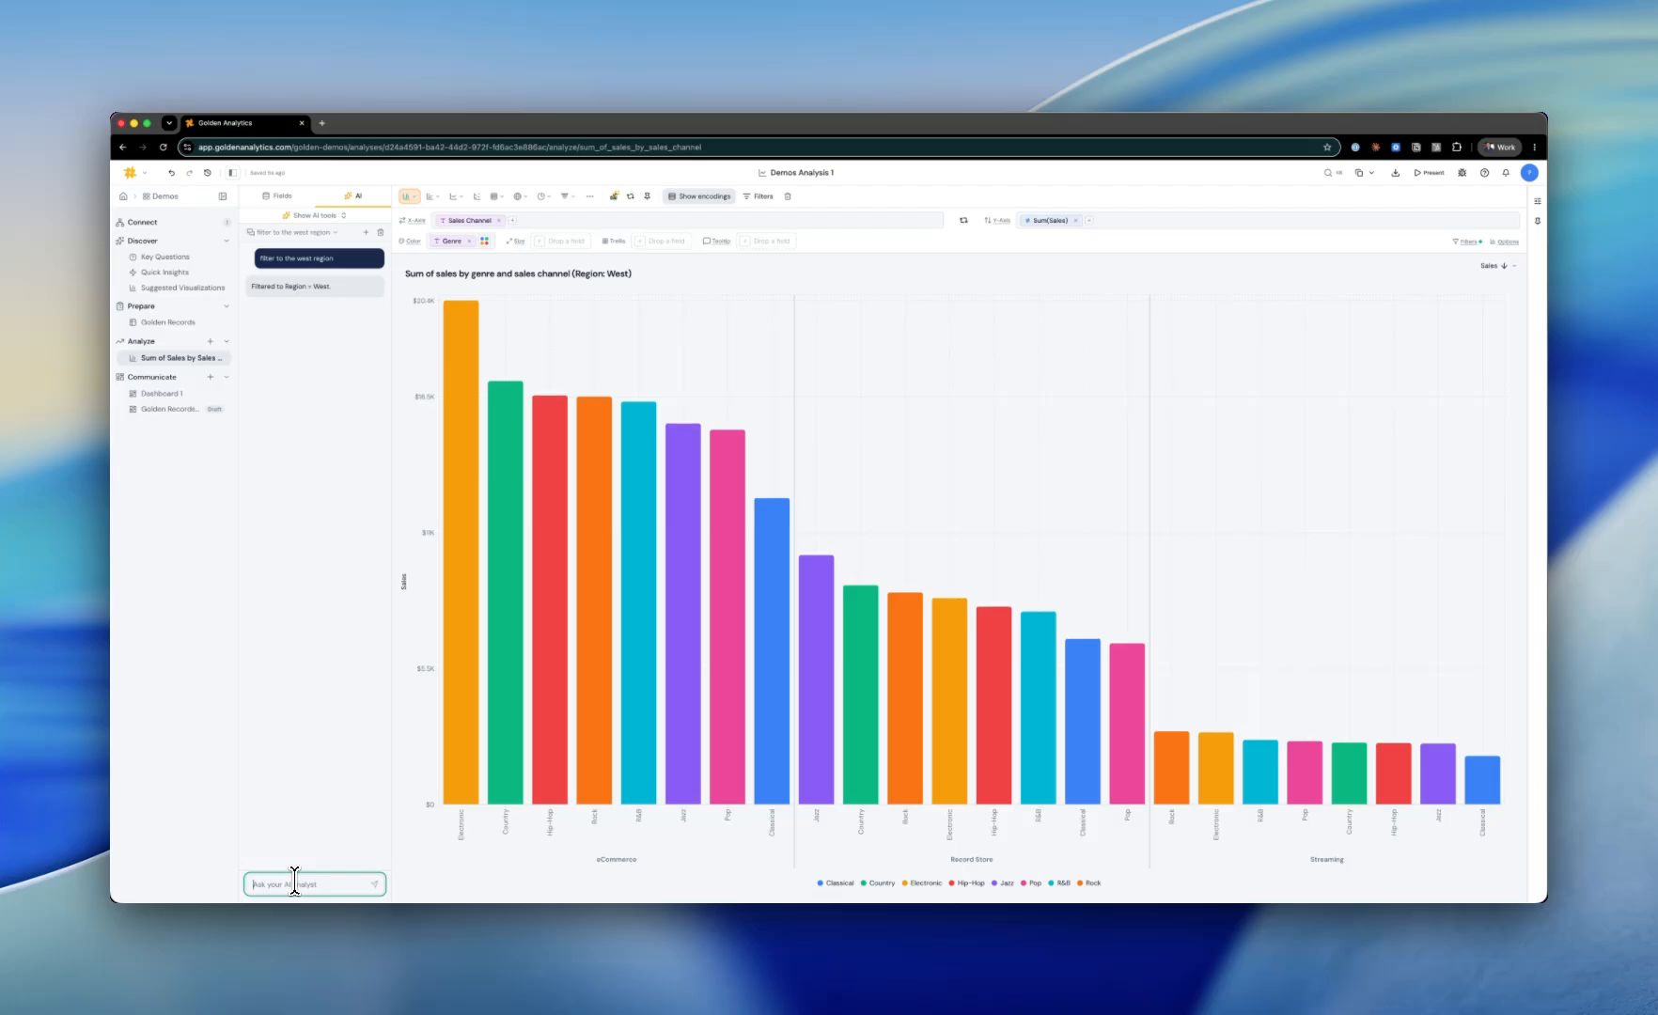
Step: Generate AI insights and explore the "CD Format Leads at 36% of Total Records" insight as a chart
click(344, 215)
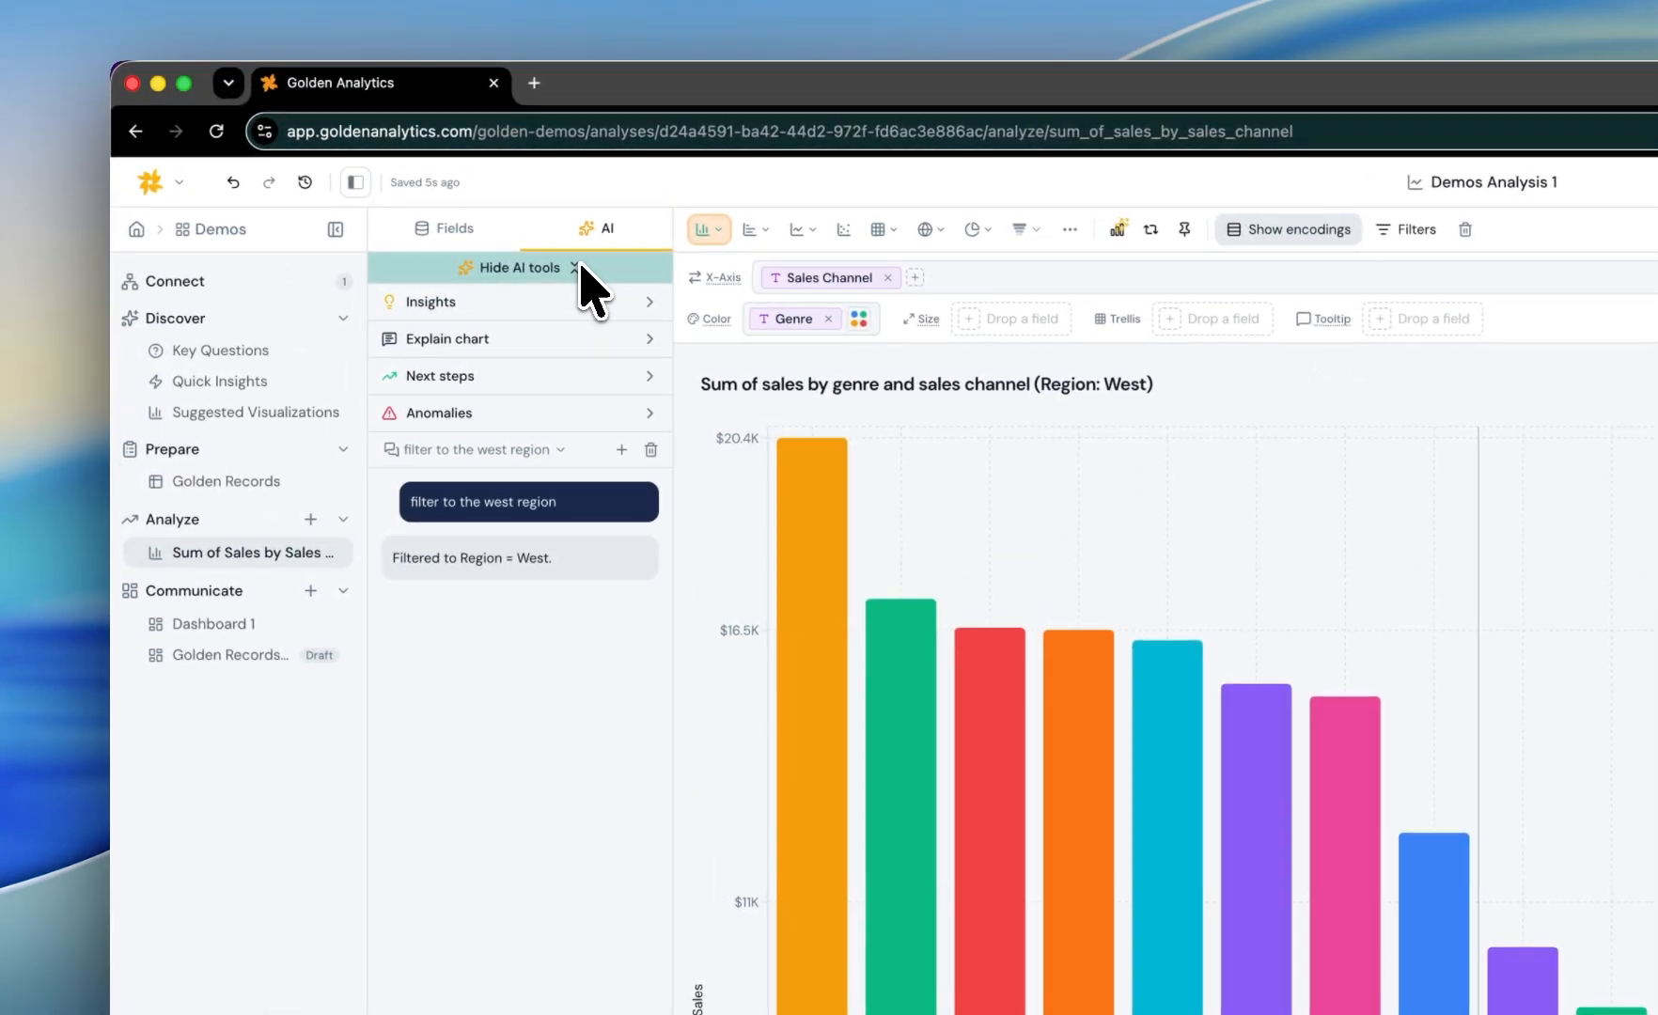
click(523, 310)
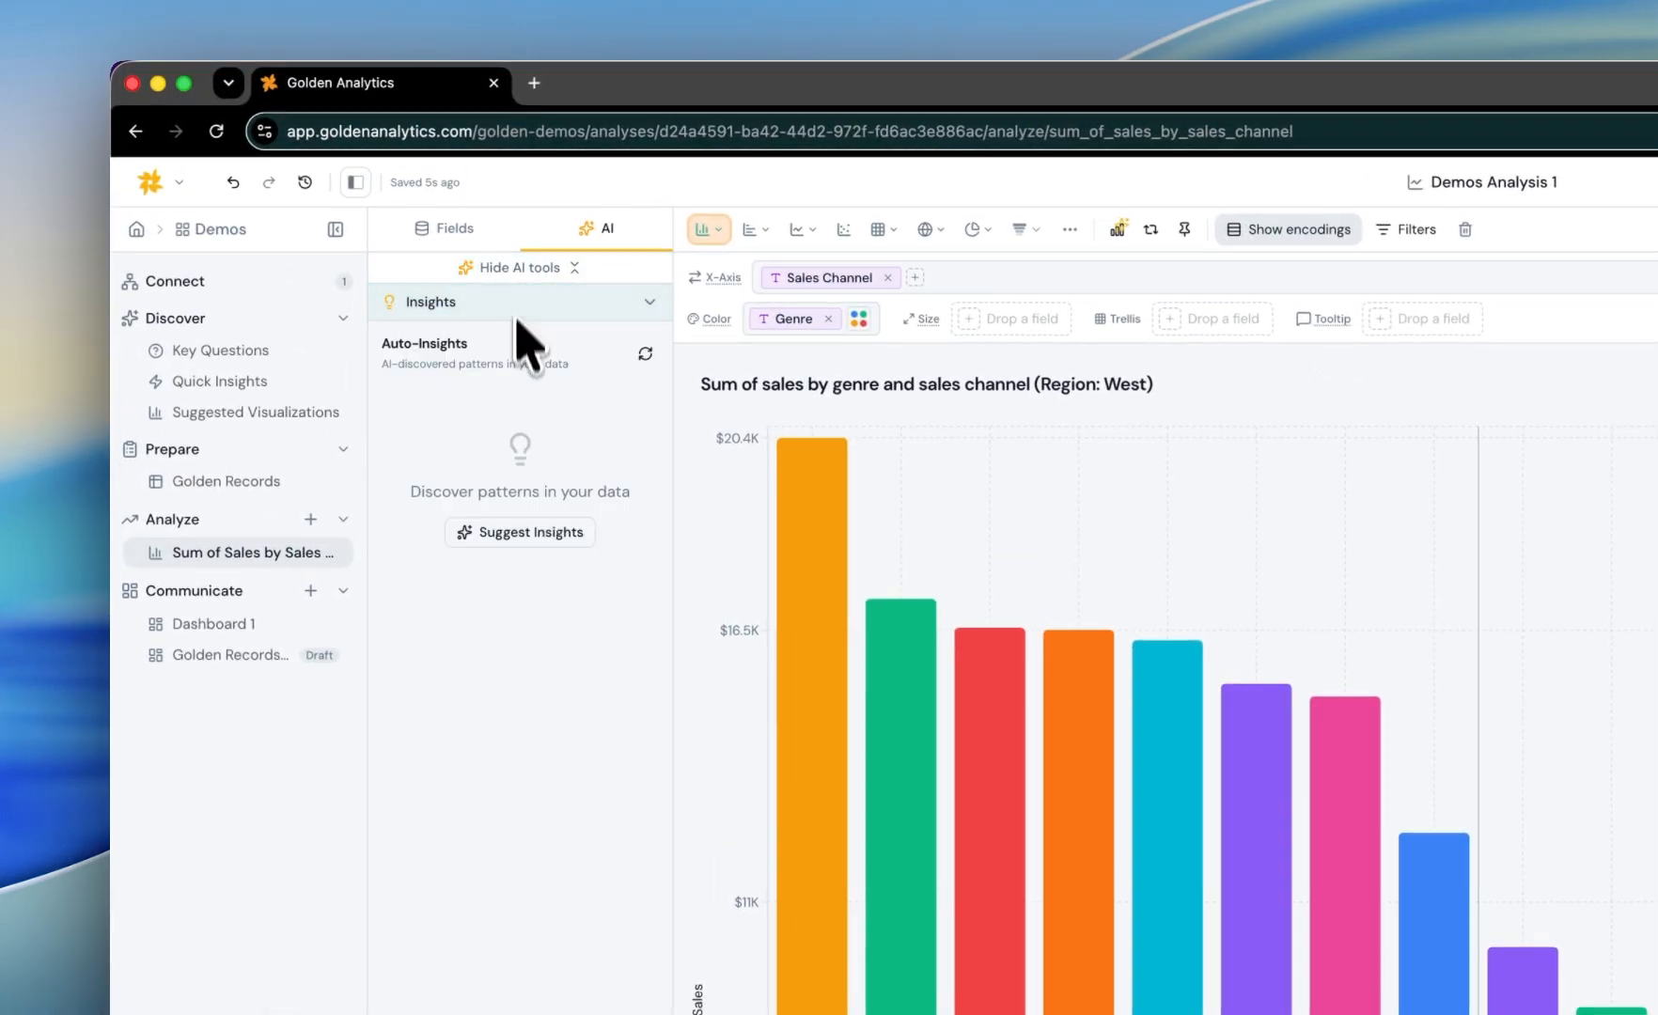
click(526, 540)
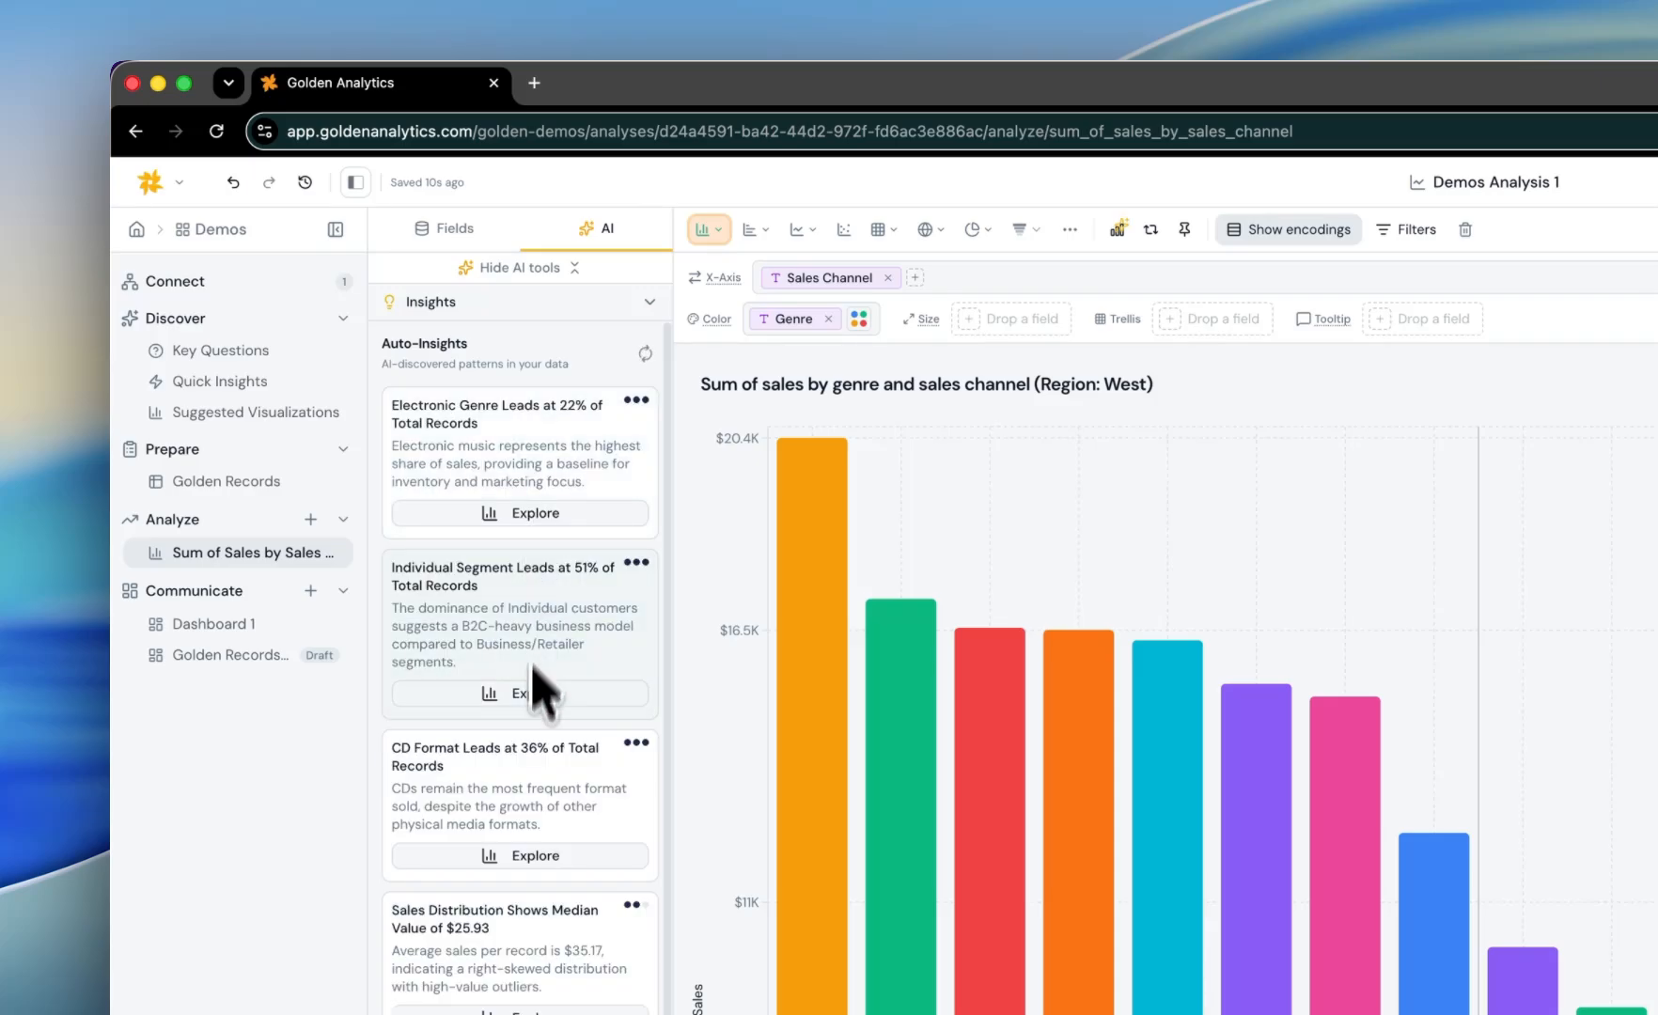
scroll(512, 771, down, 3)
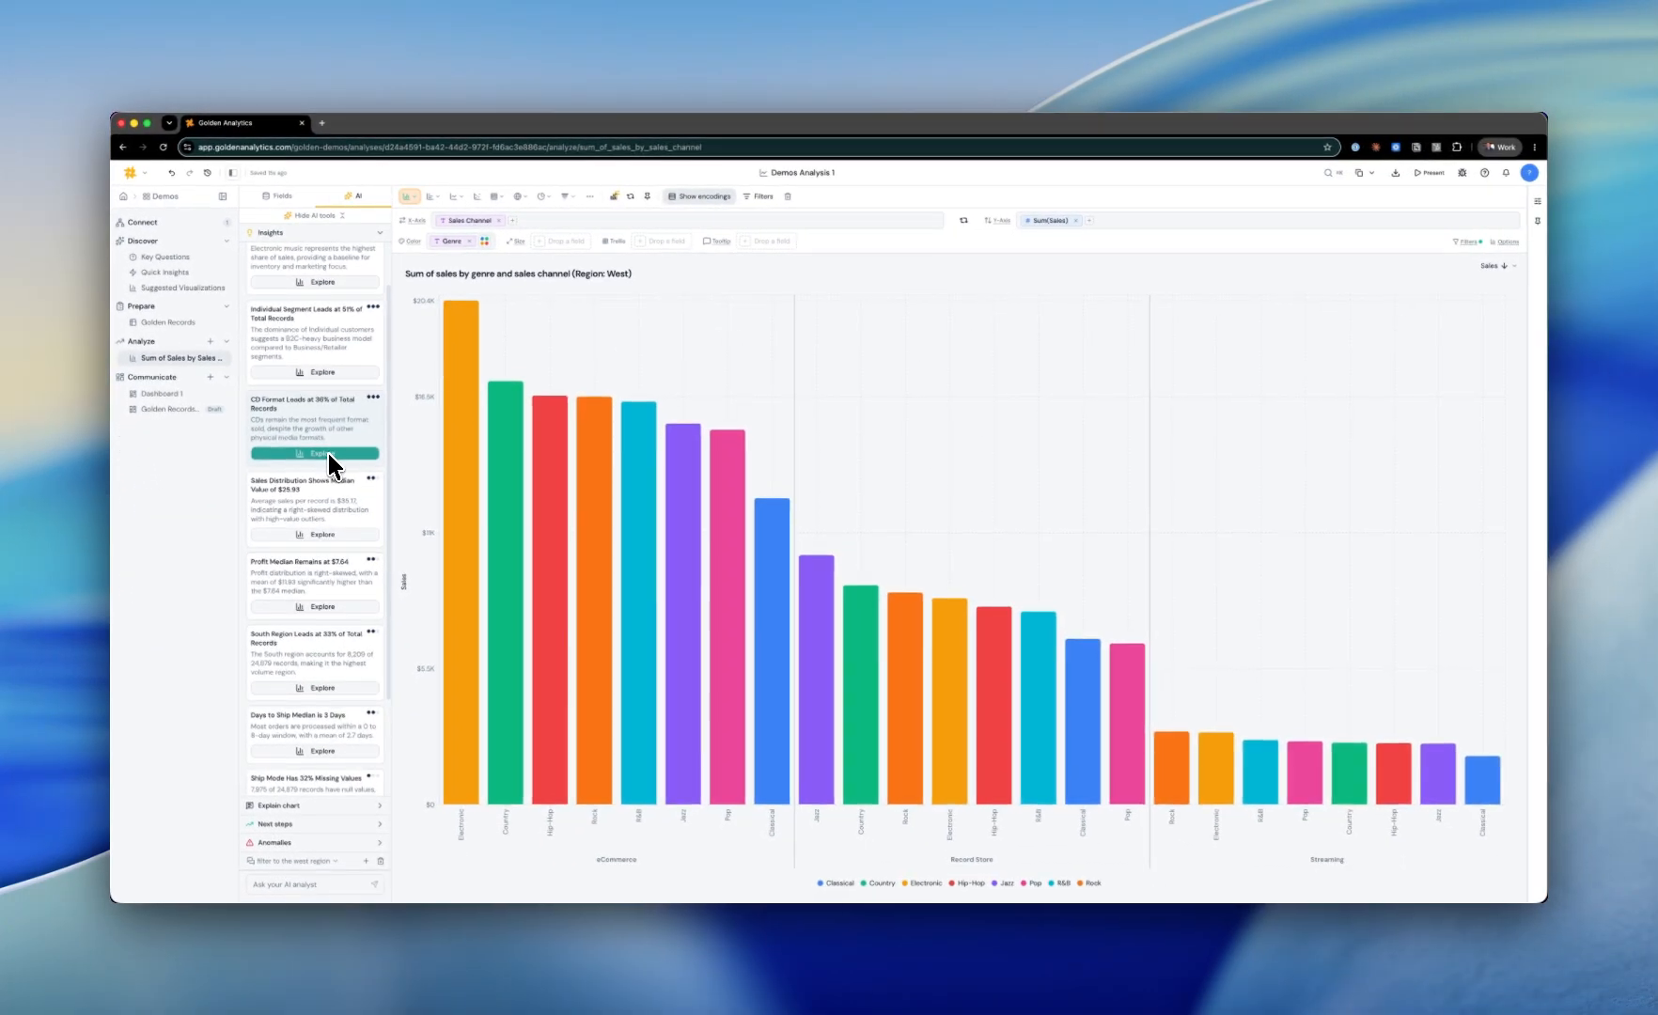
click(547, 740)
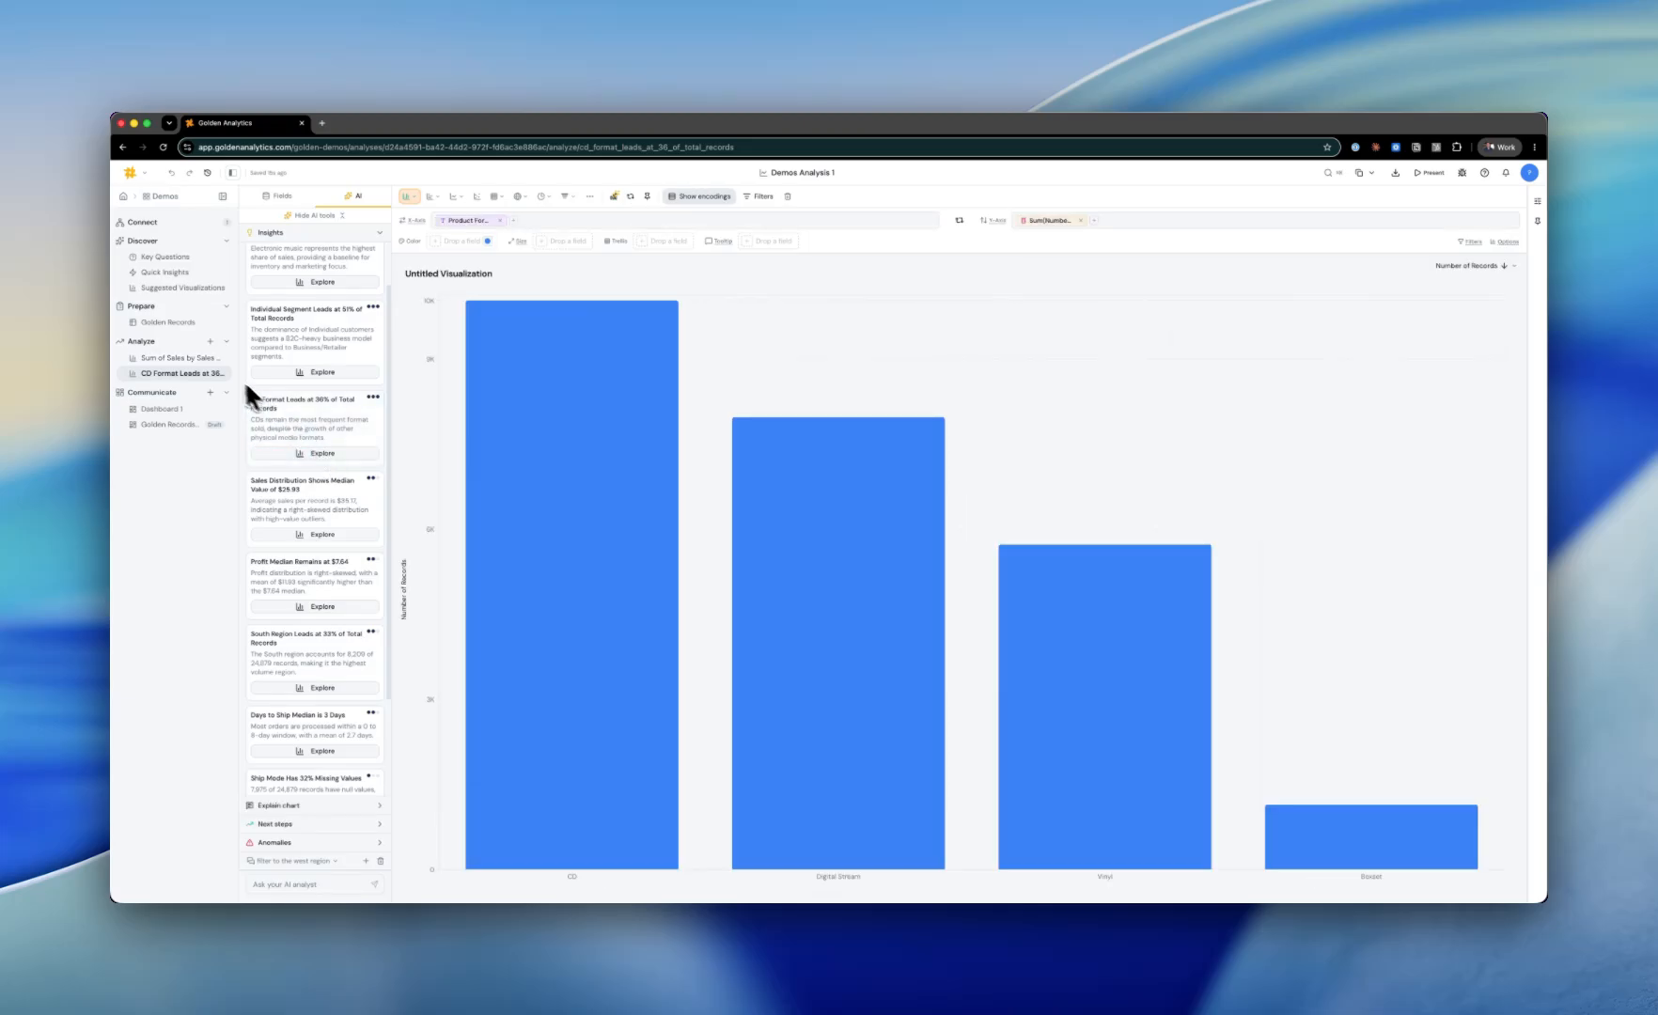
Step: Have the AI explain the product format chart
click(337, 215)
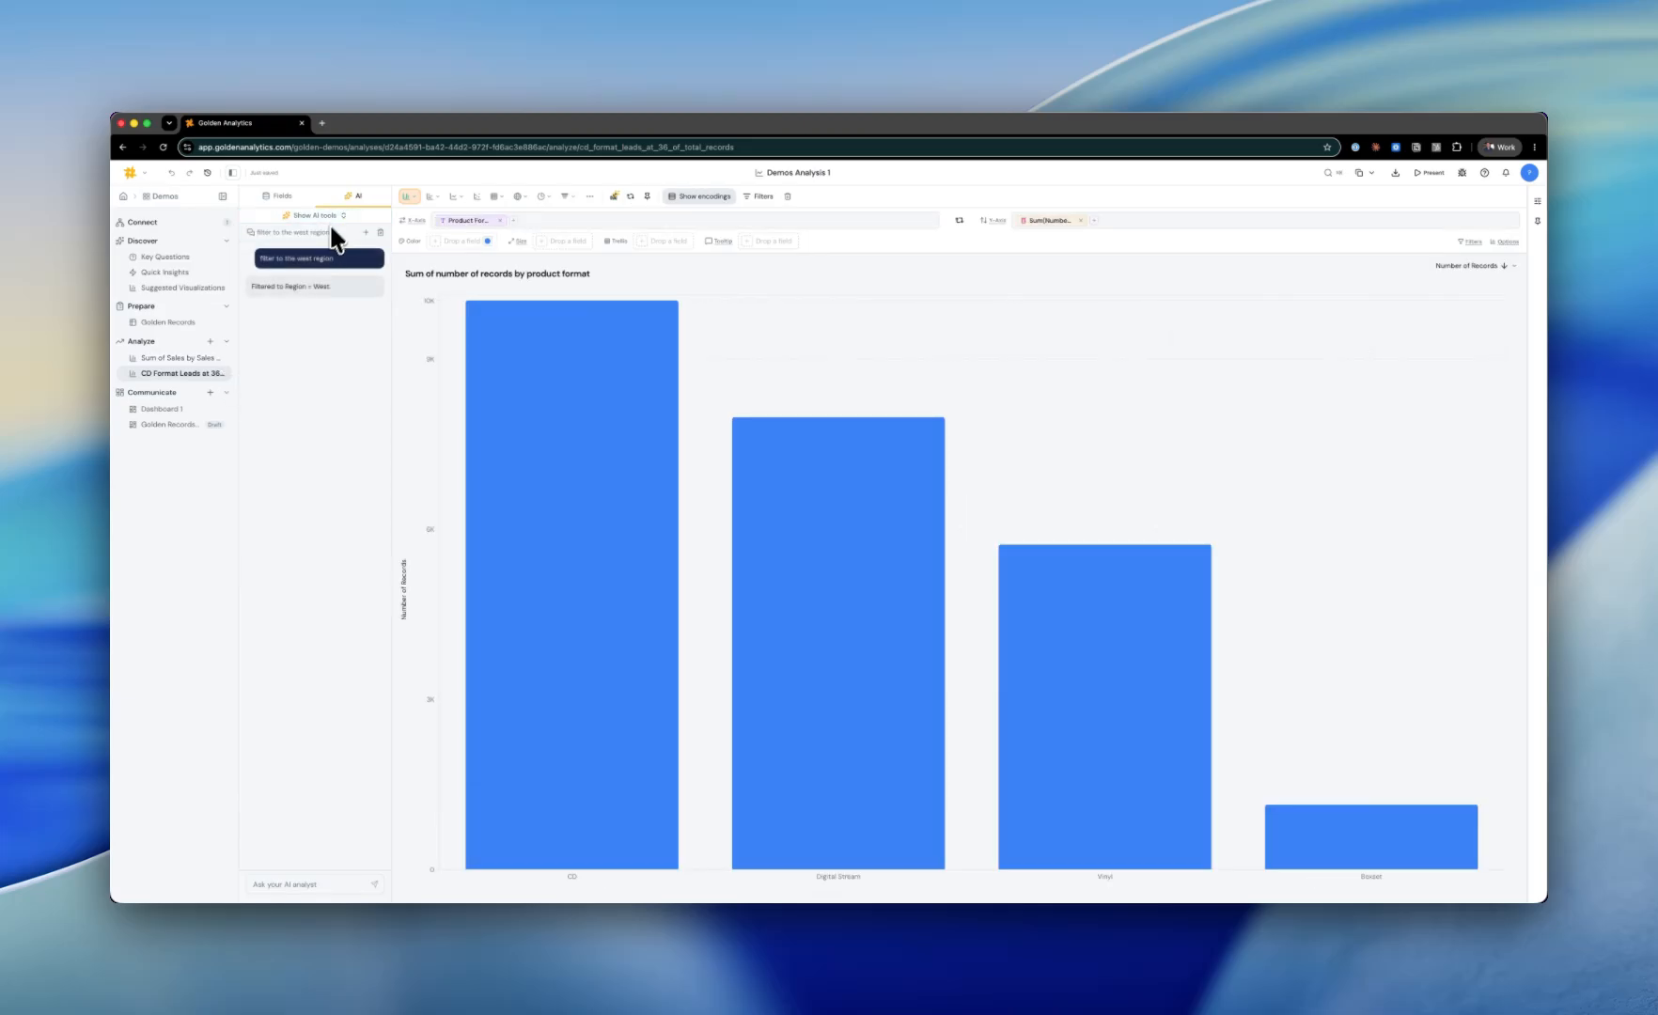
click(324, 215)
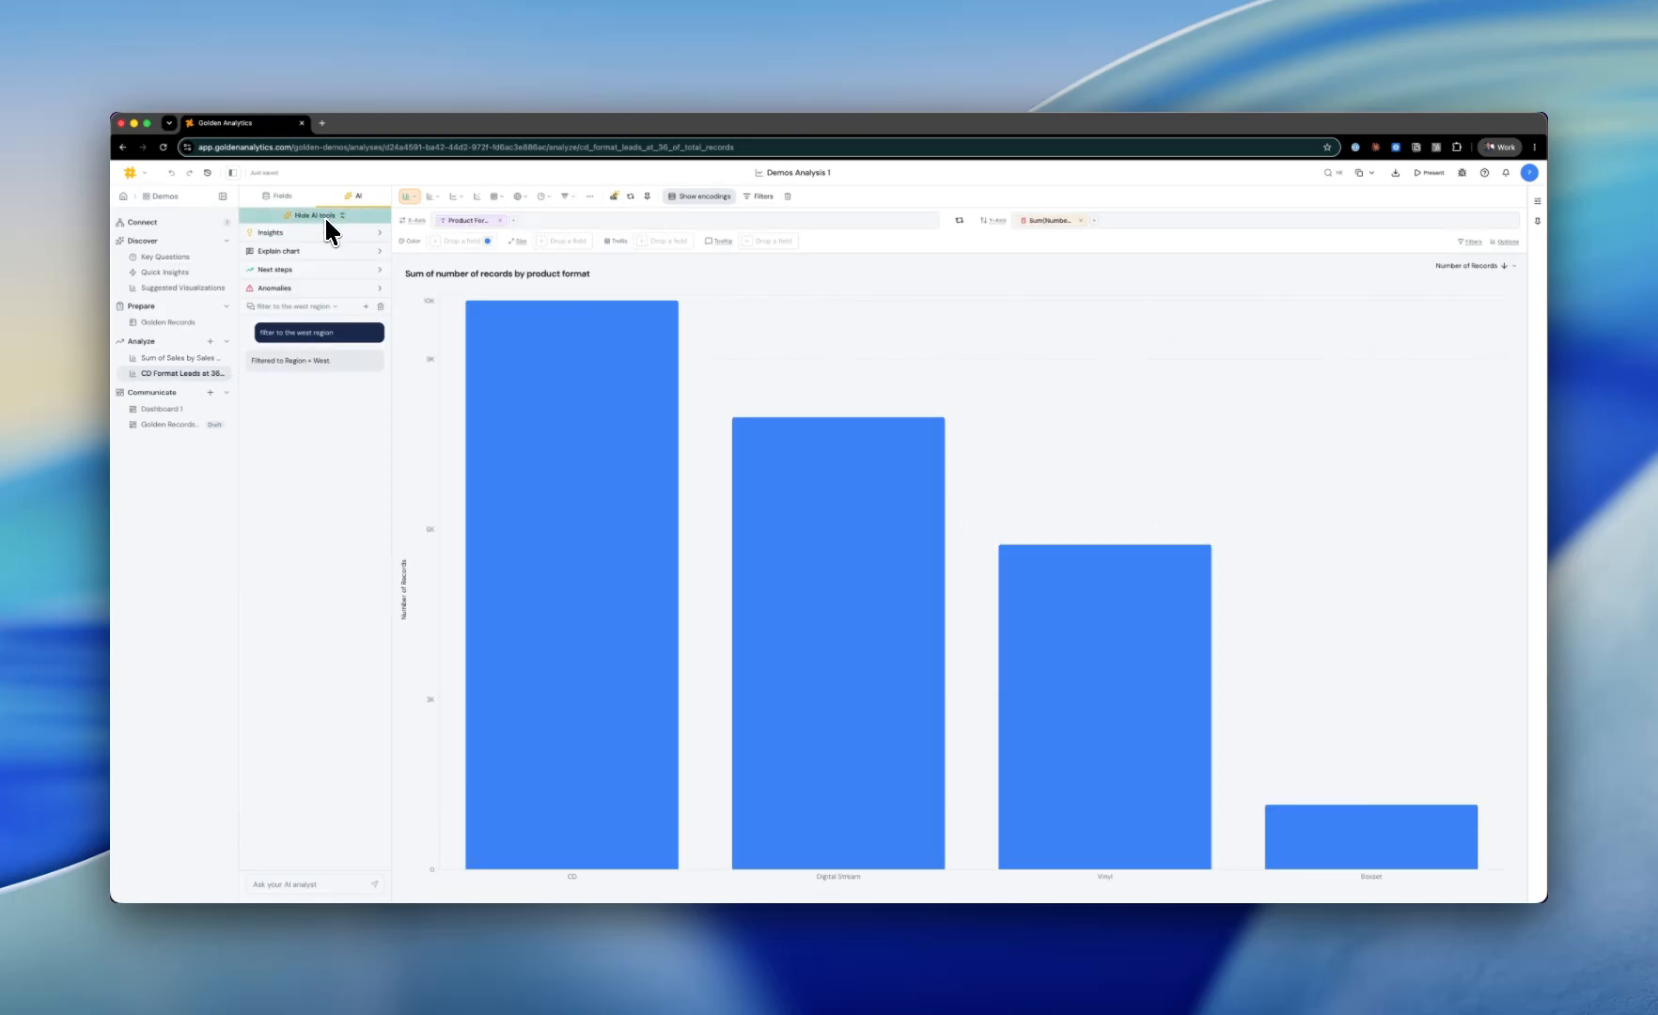
click(287, 251)
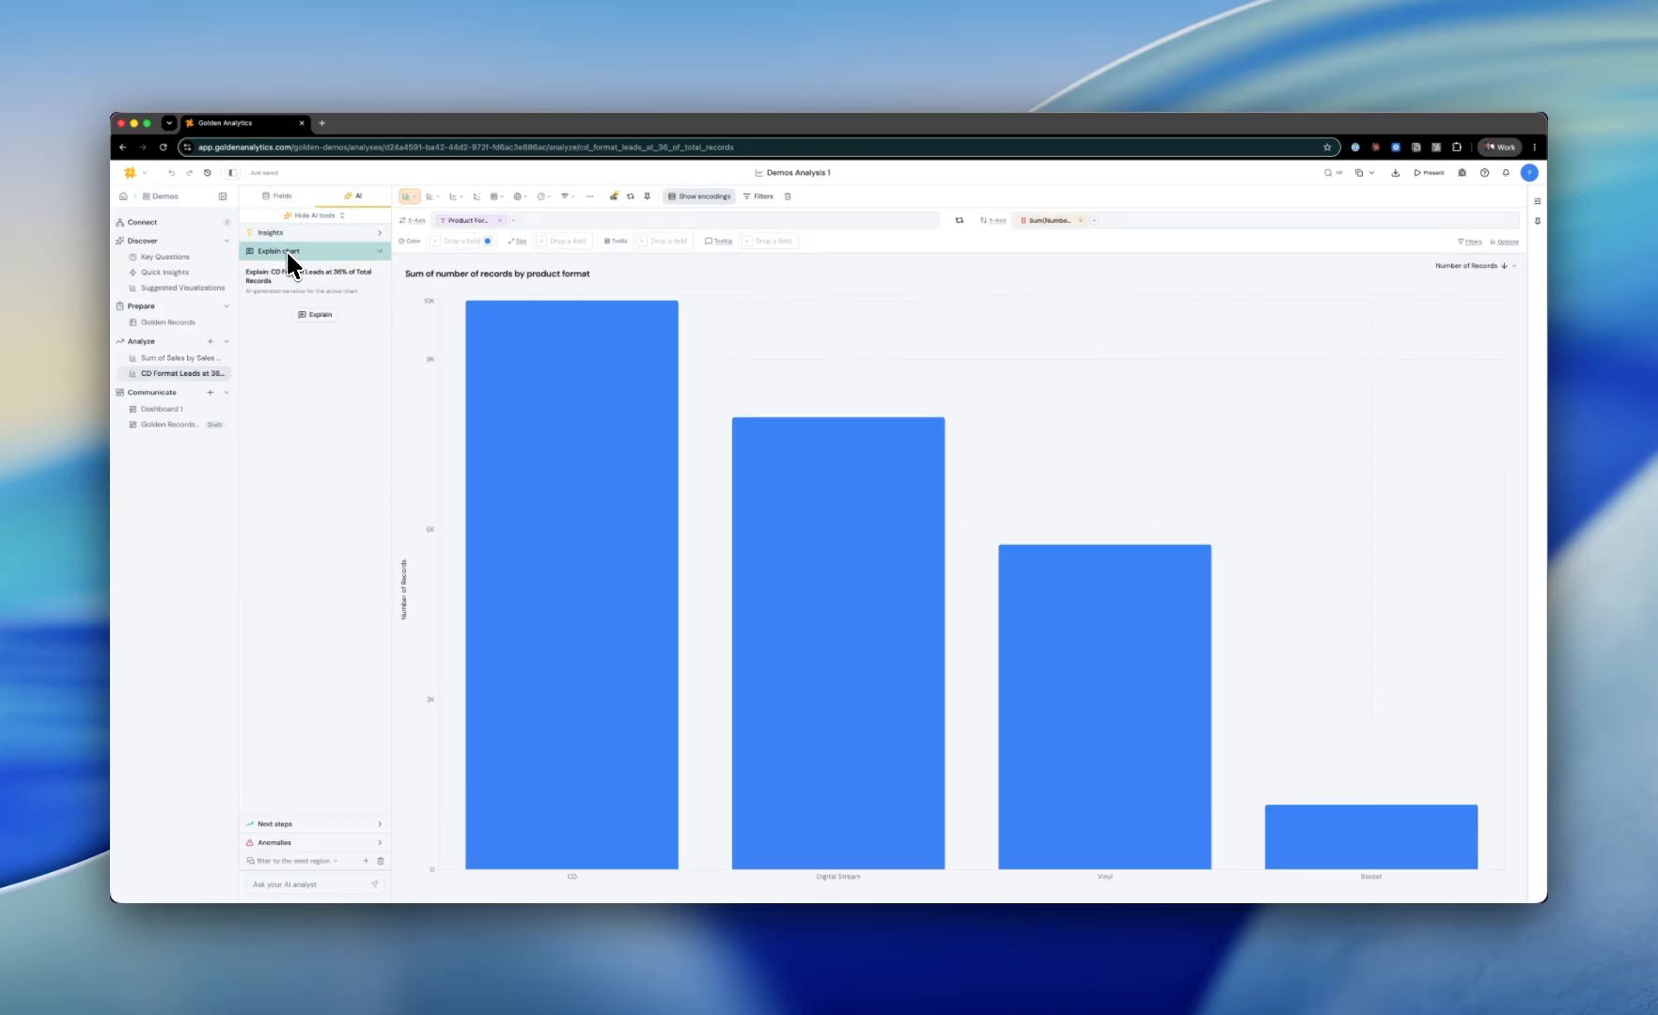
click(312, 315)
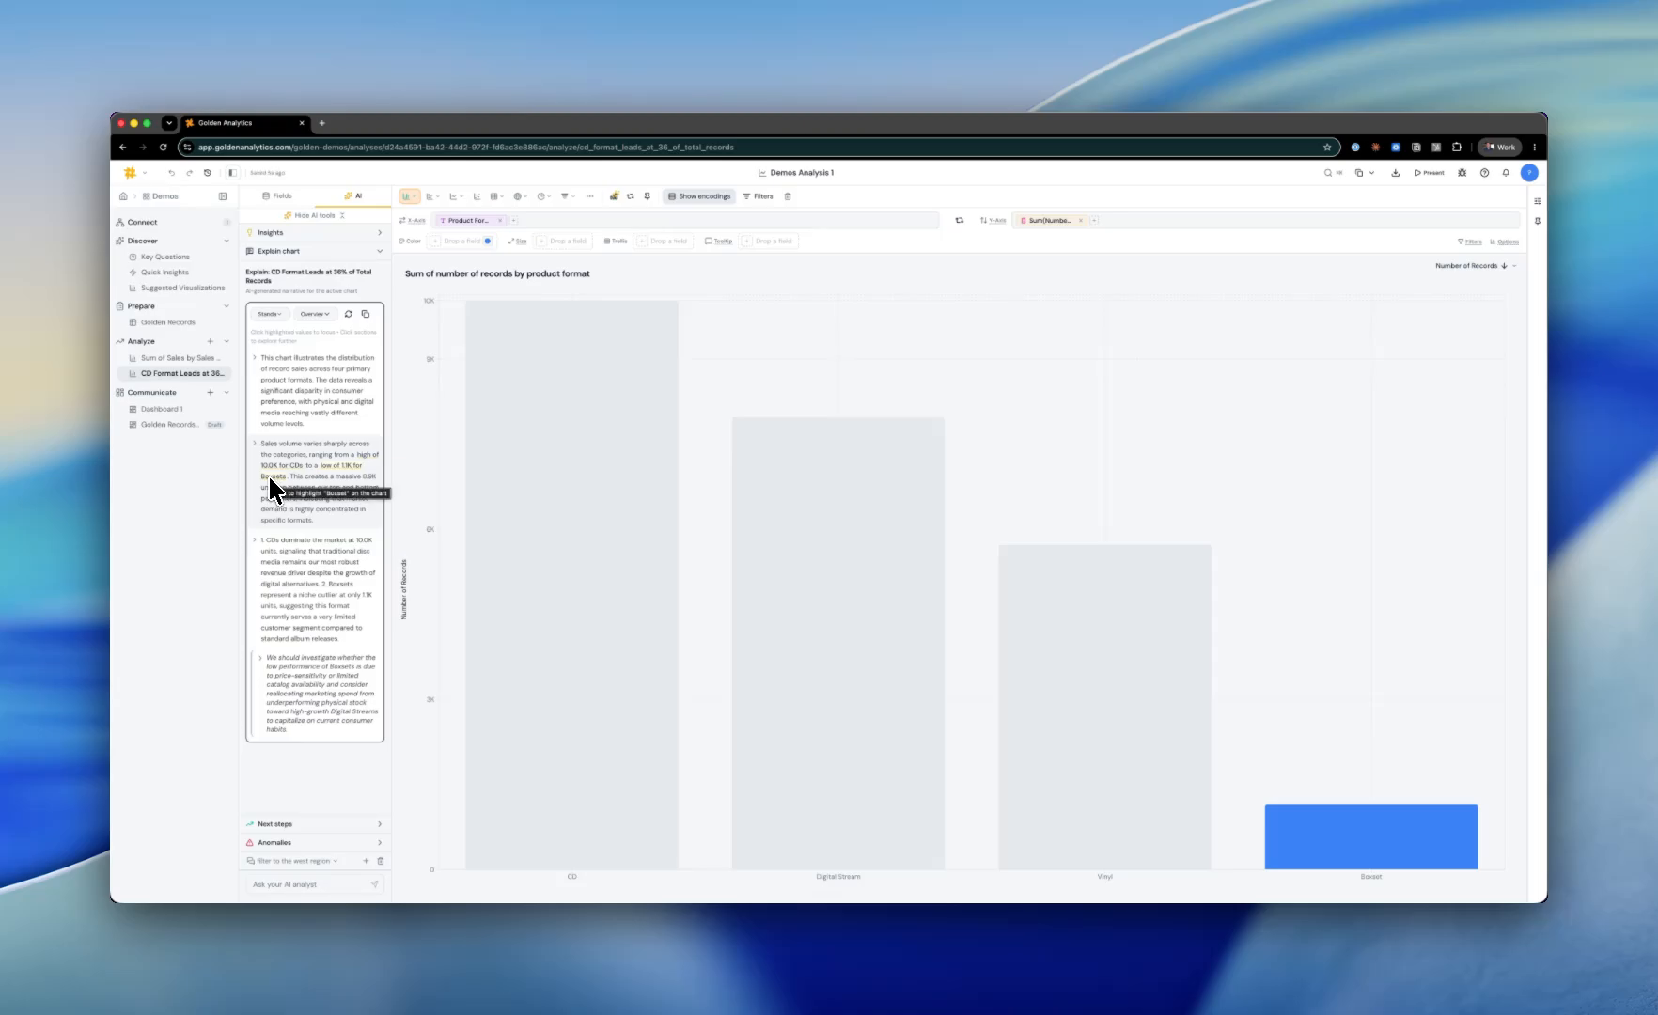
click(314, 251)
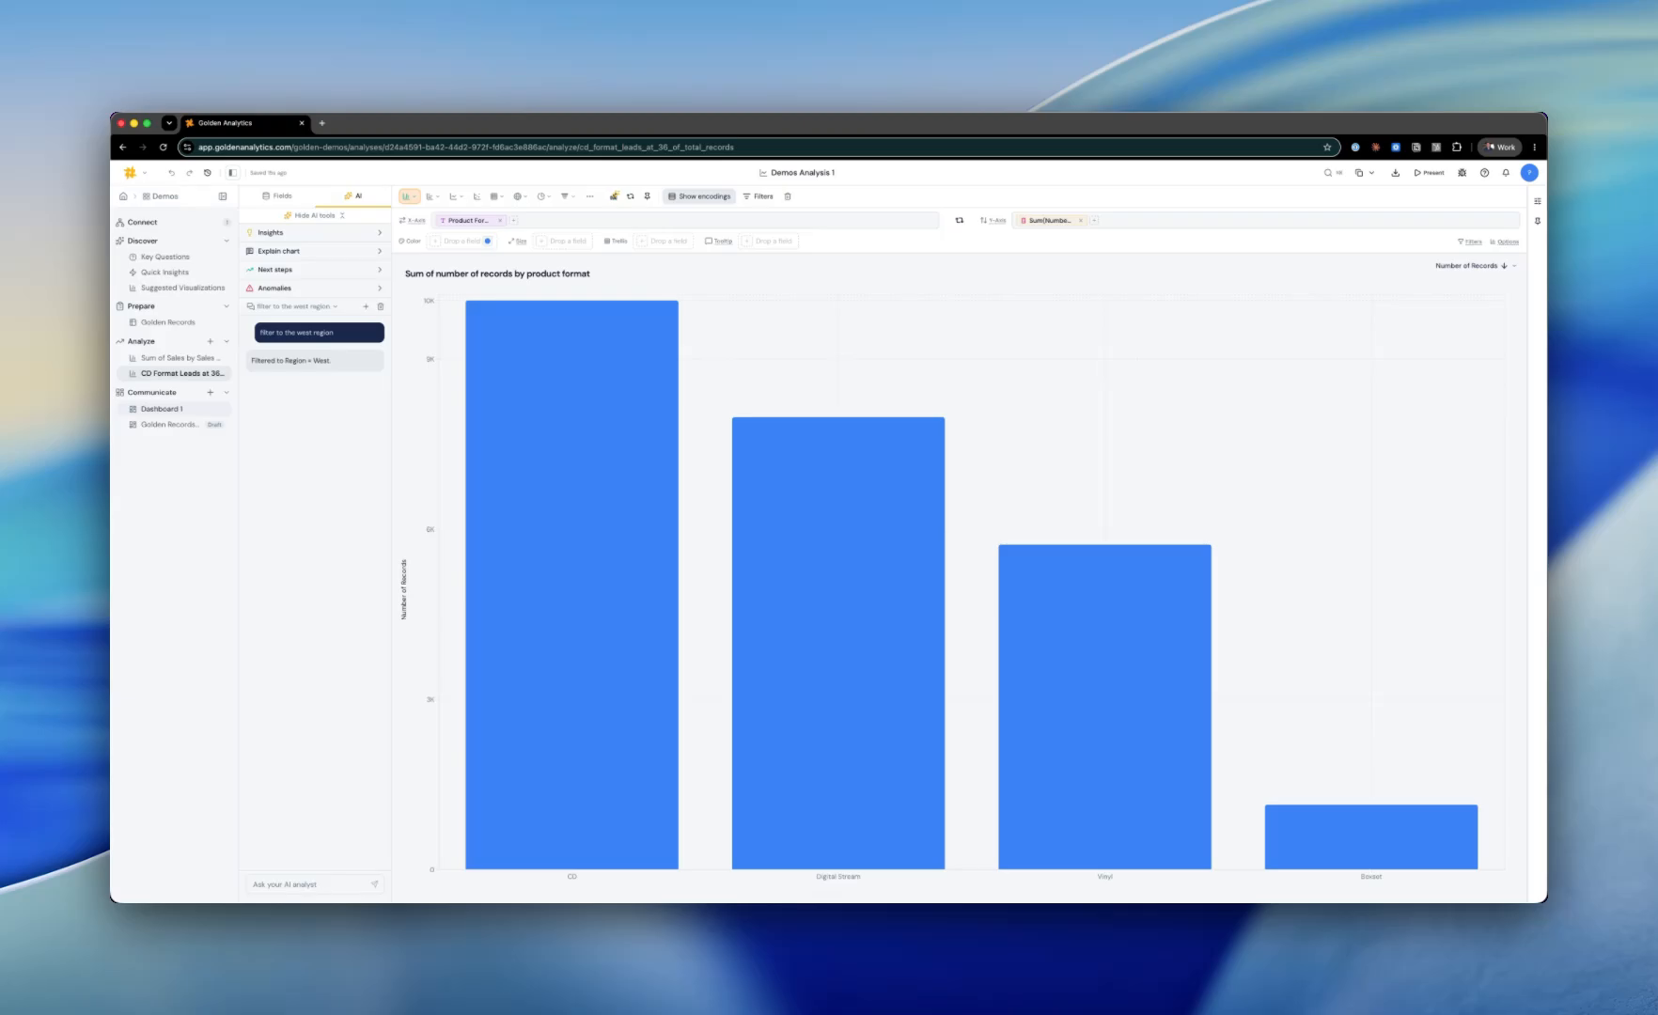
Step: Start Dashboard 1 manually, add a chart to the canvas, and drop the Ship Mode field into it
click(161, 409)
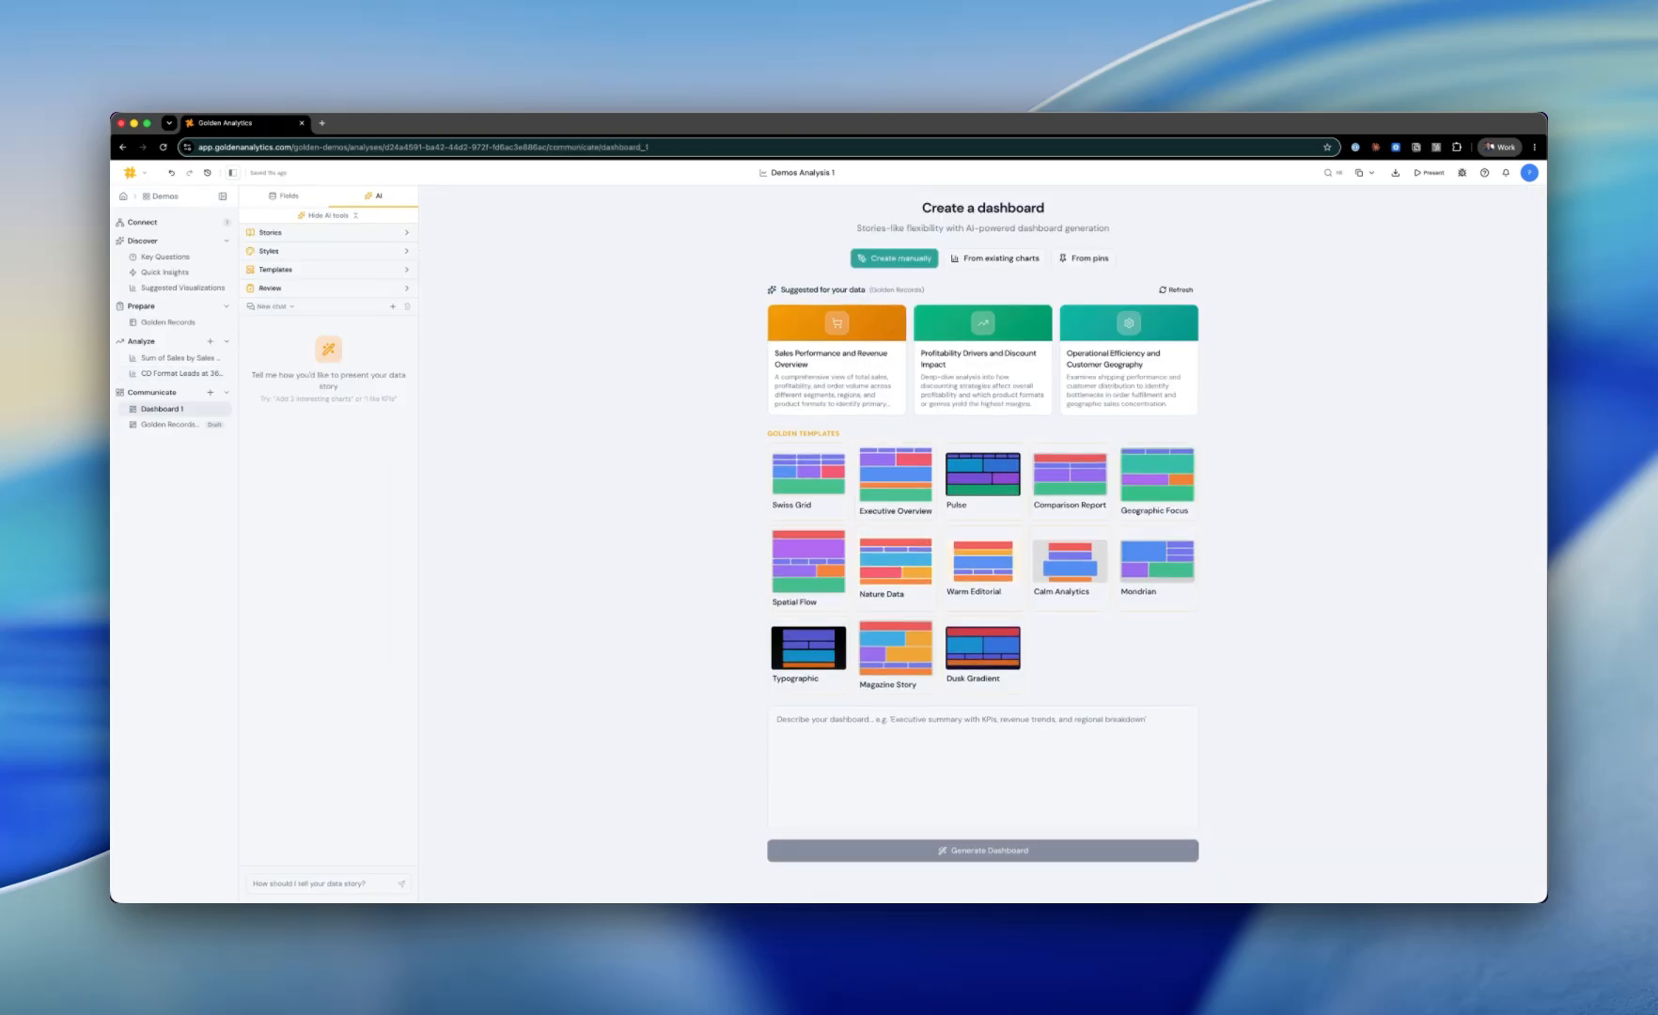
click(894, 259)
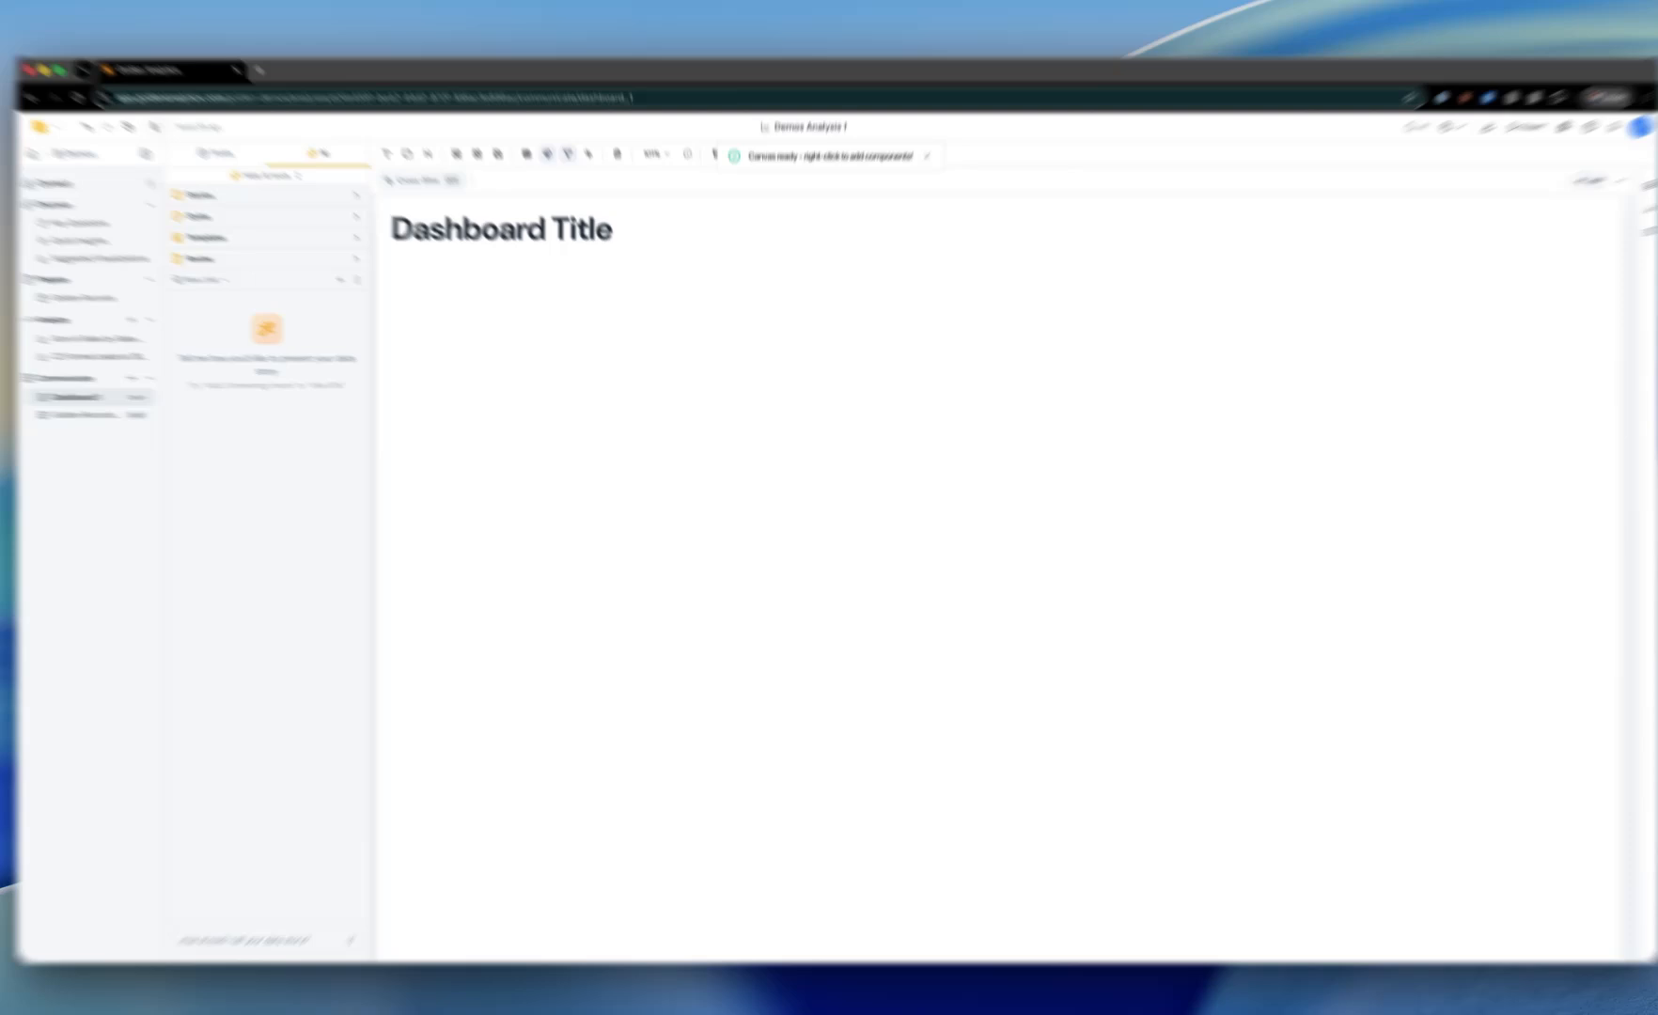
right_click(543, 336)
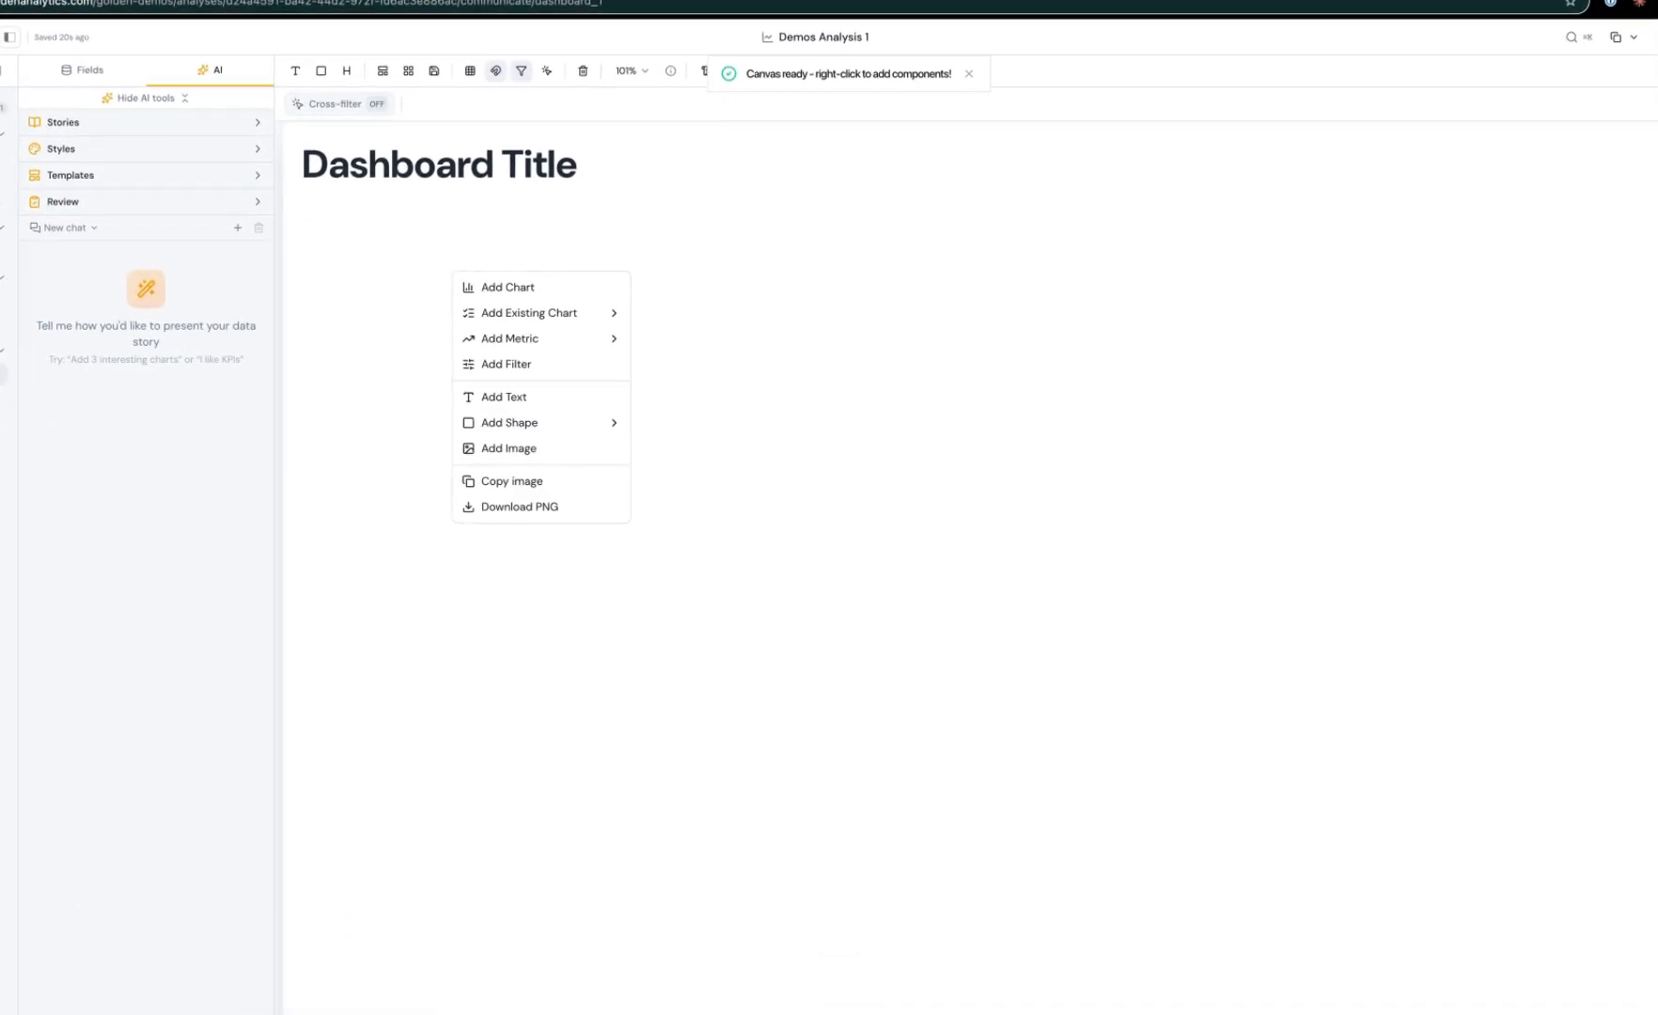
click(507, 286)
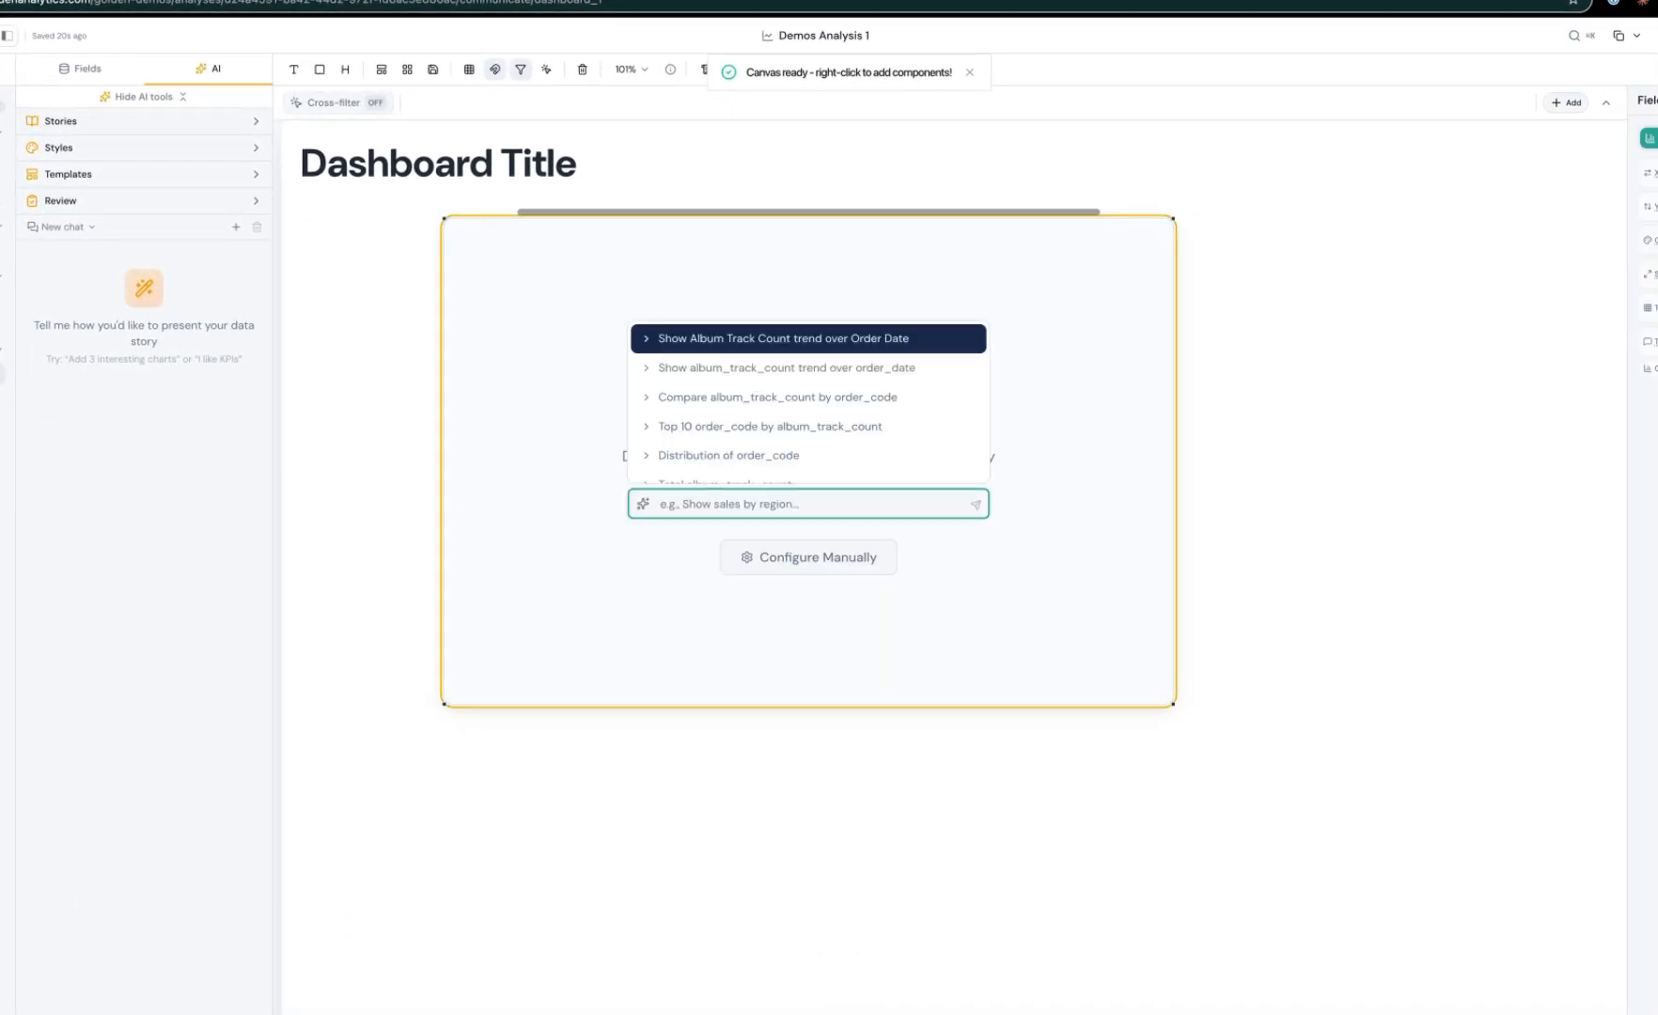
click(81, 69)
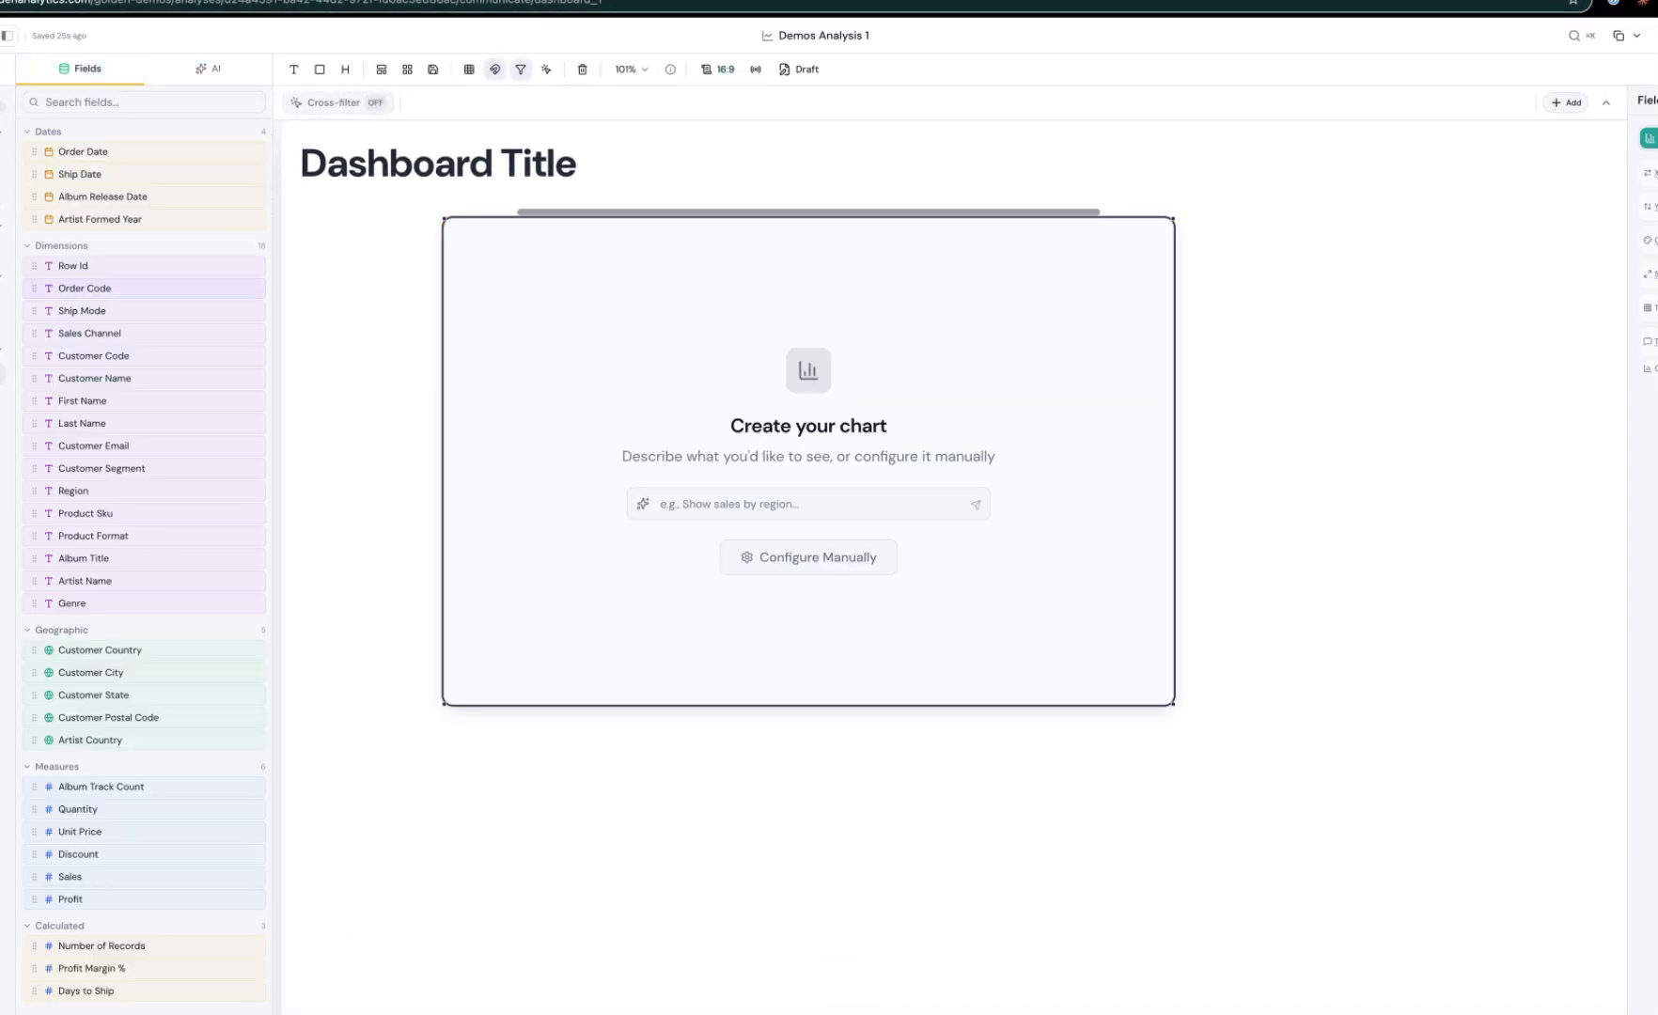
drag(81, 310, 761, 442)
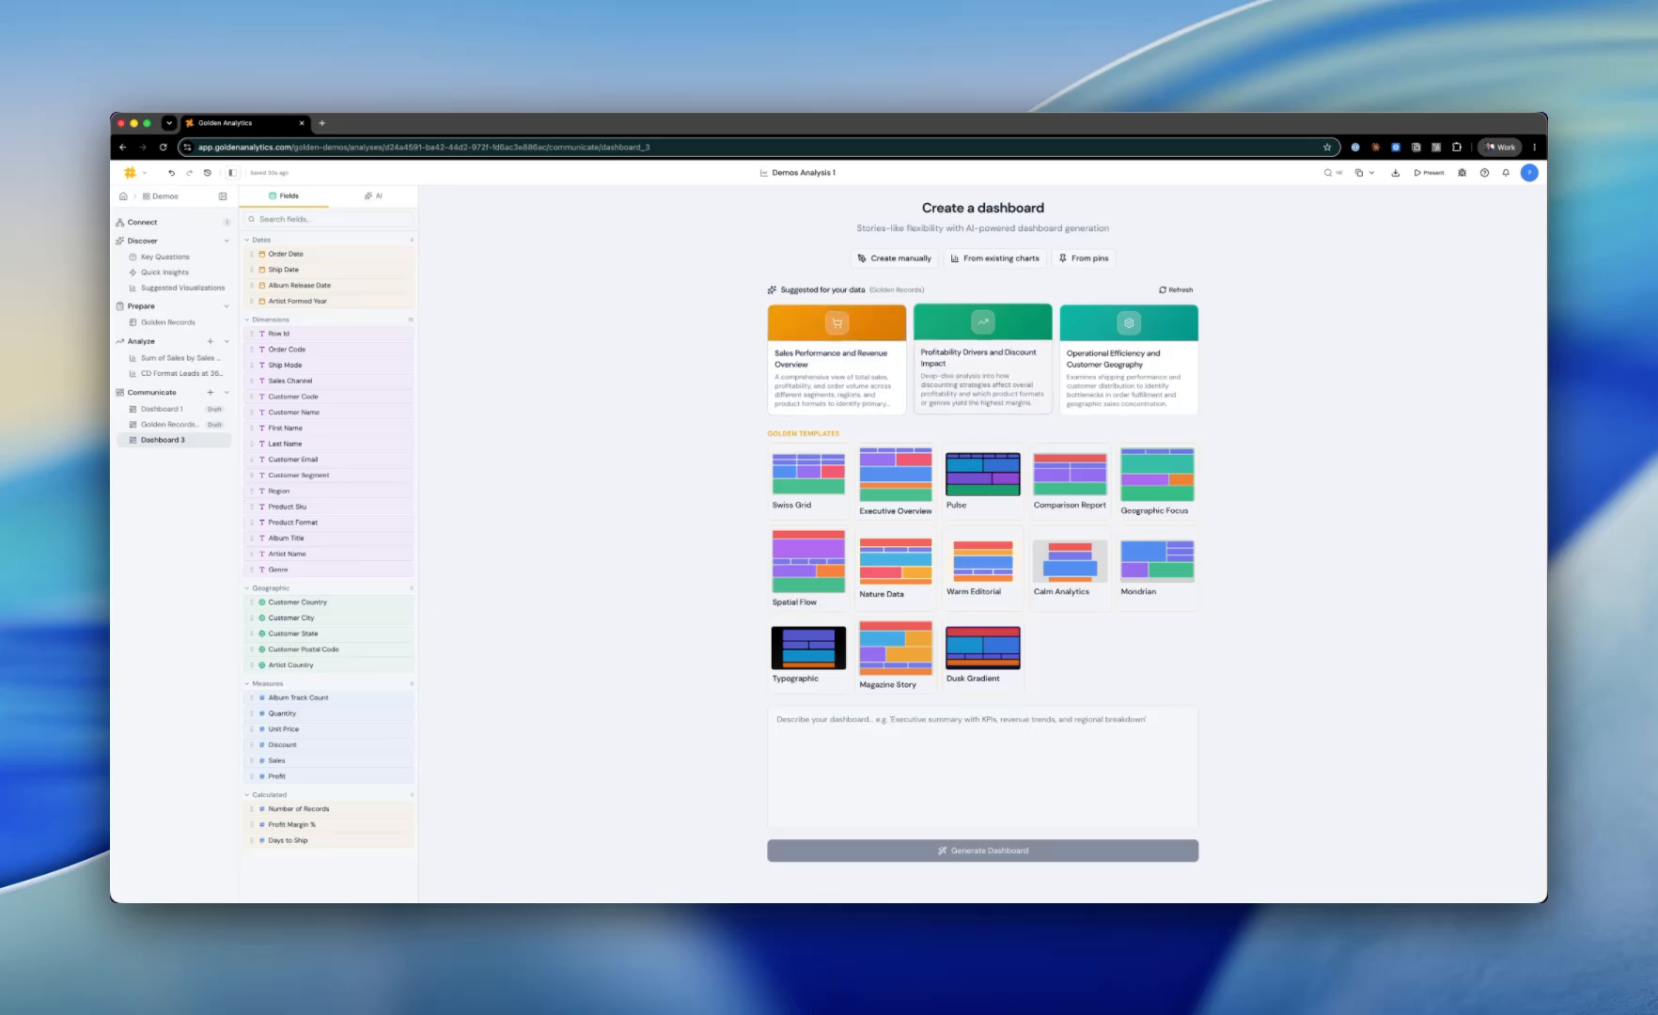
Step: Load the Sales Performance and Revenue Overview suggestion into the dashboard description prompt
click(837, 362)
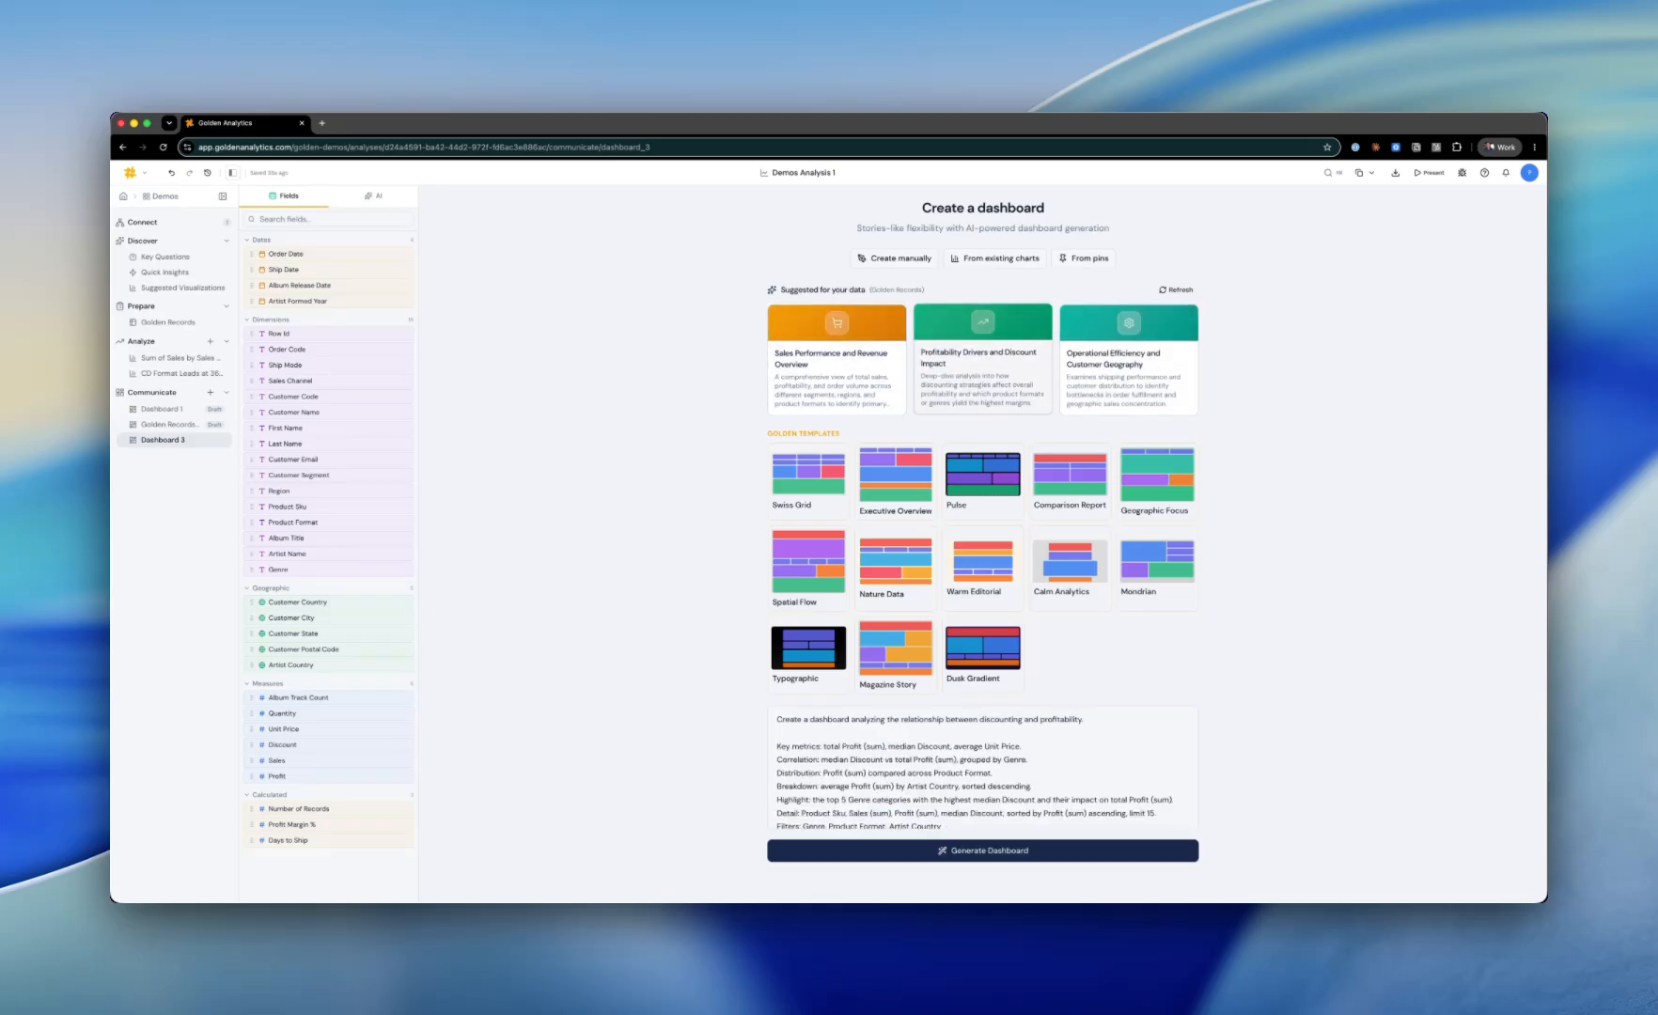
click(1128, 362)
click(836, 362)
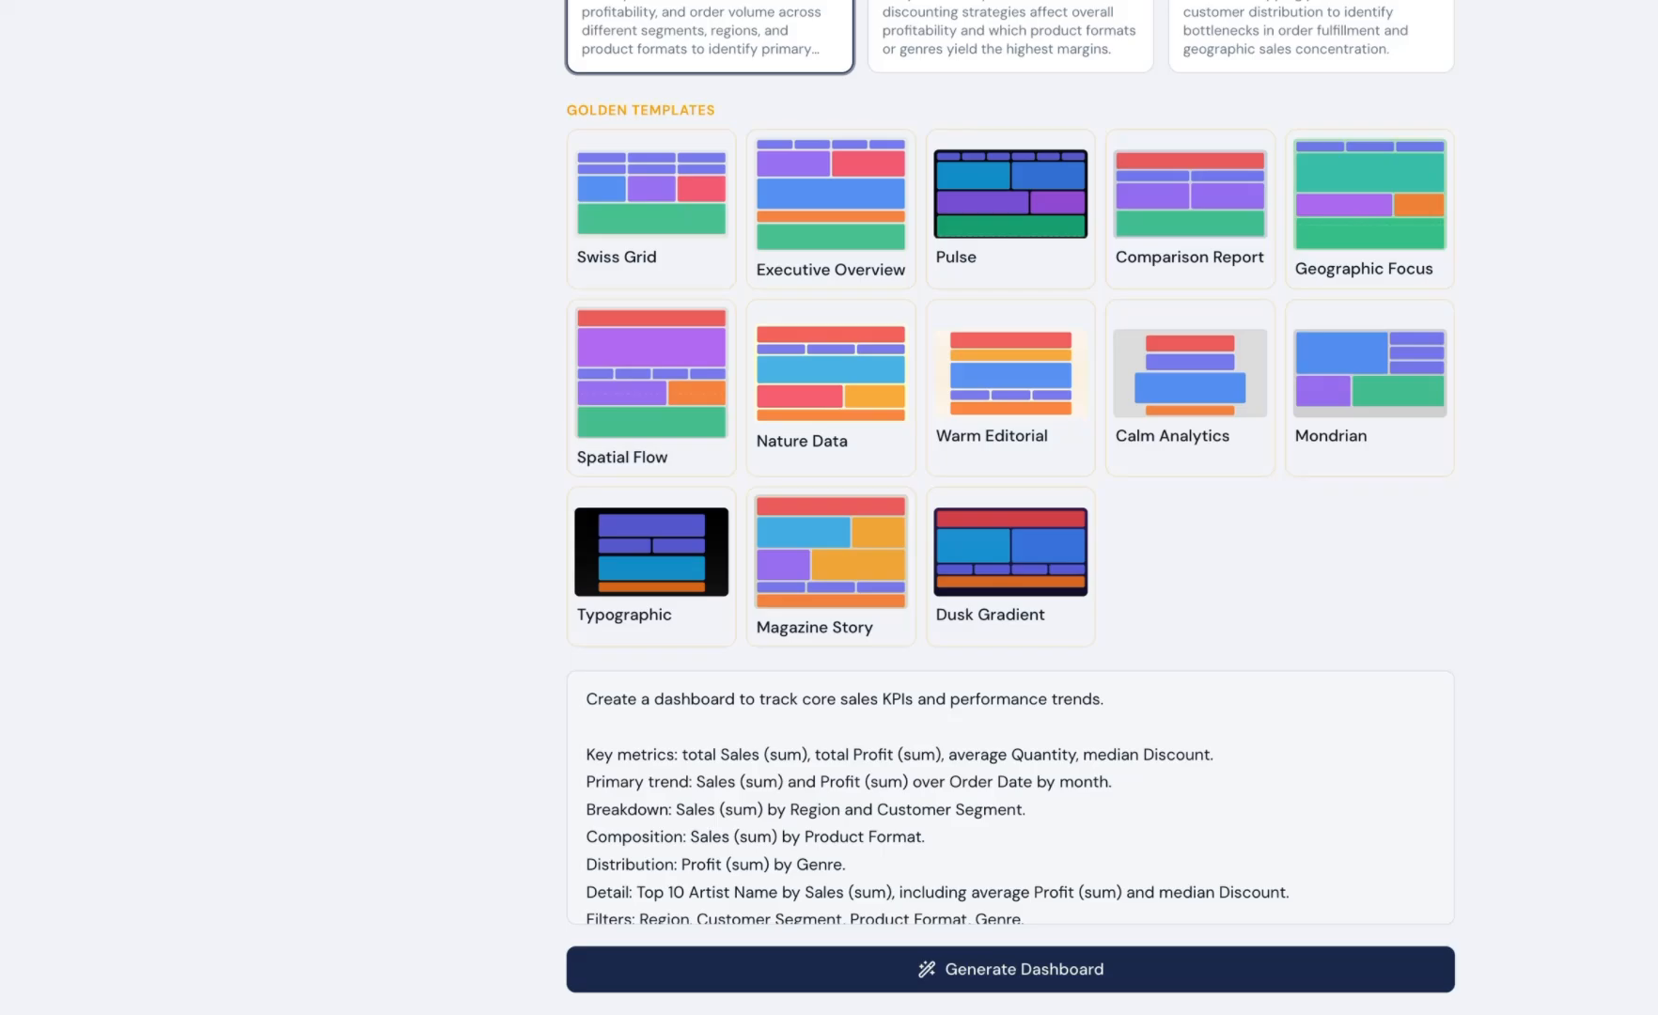
Step: Add "Make me sound like a pirate." at the start of the prompt and generate the dashboard
click(588, 699)
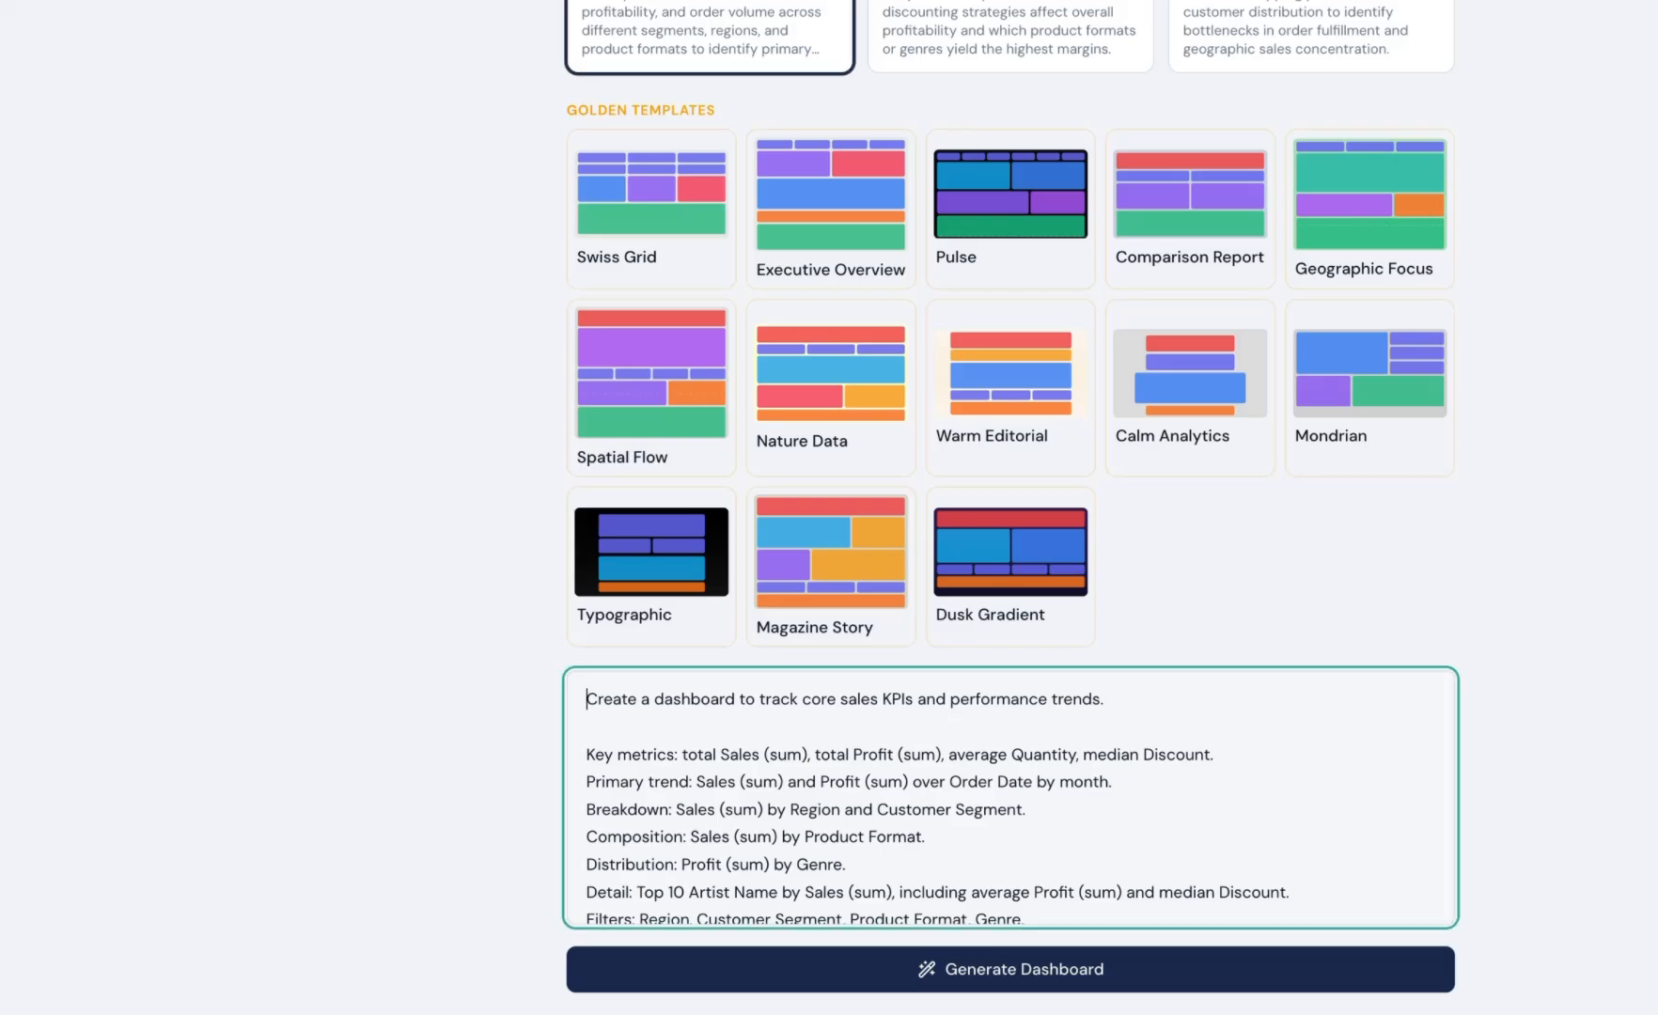
text(Make me sound )
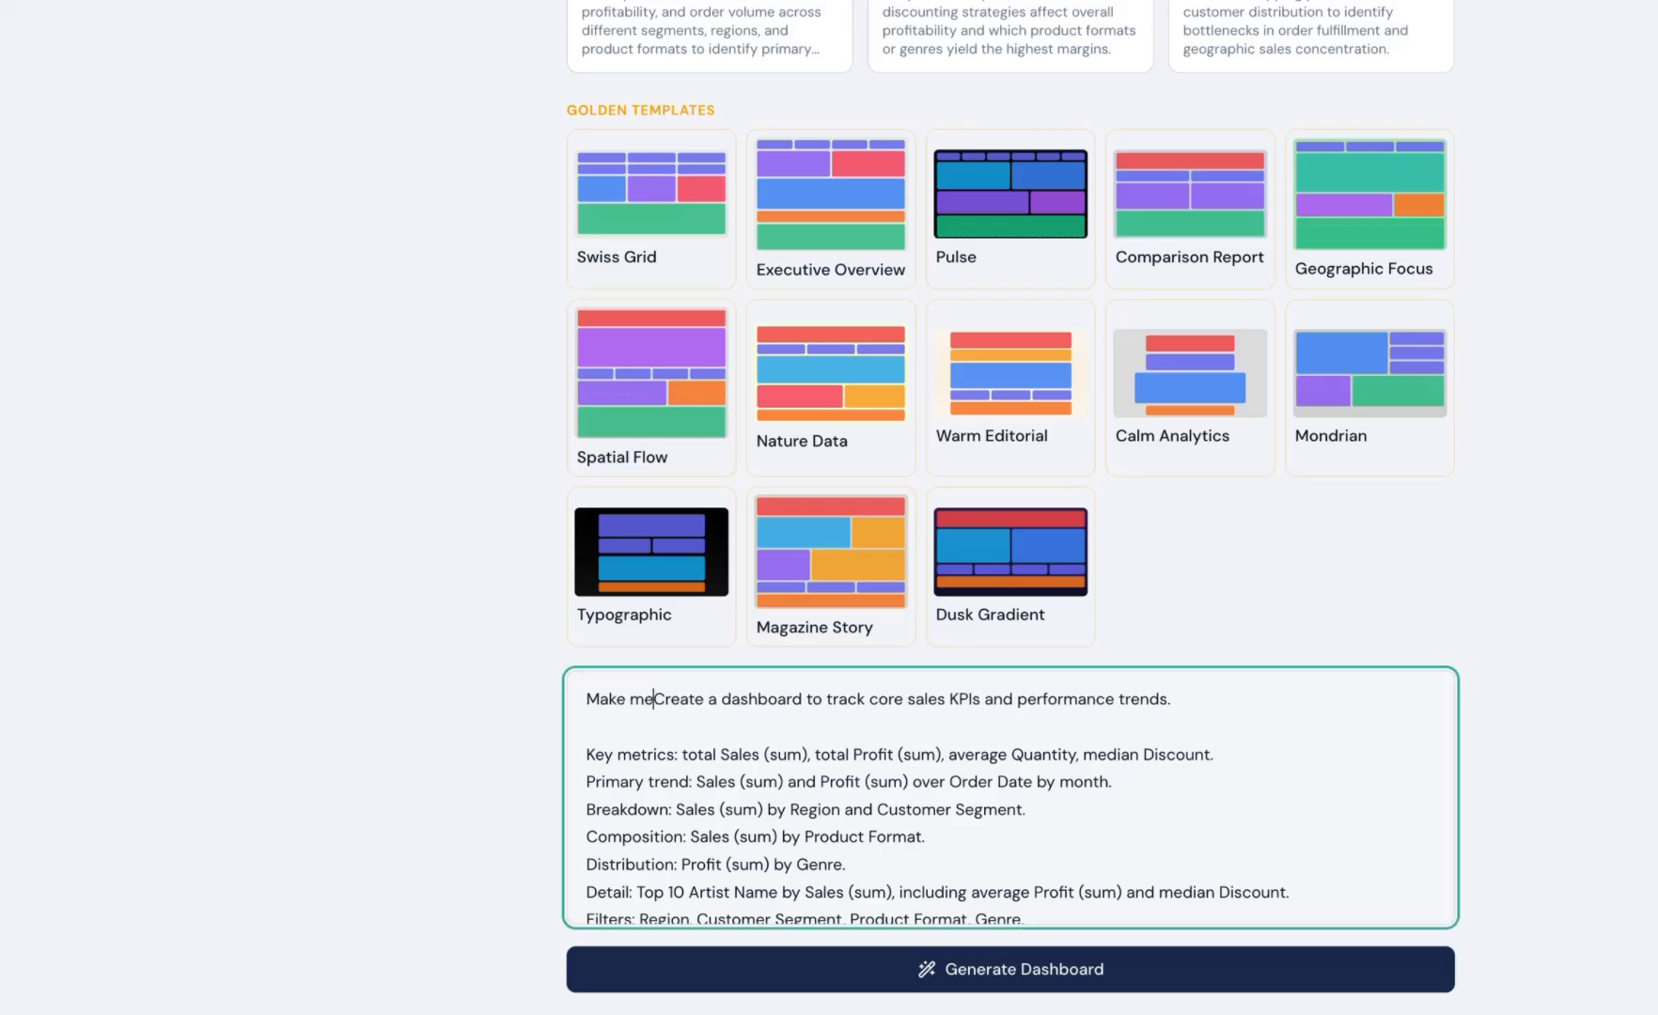
text(like a pirate.)
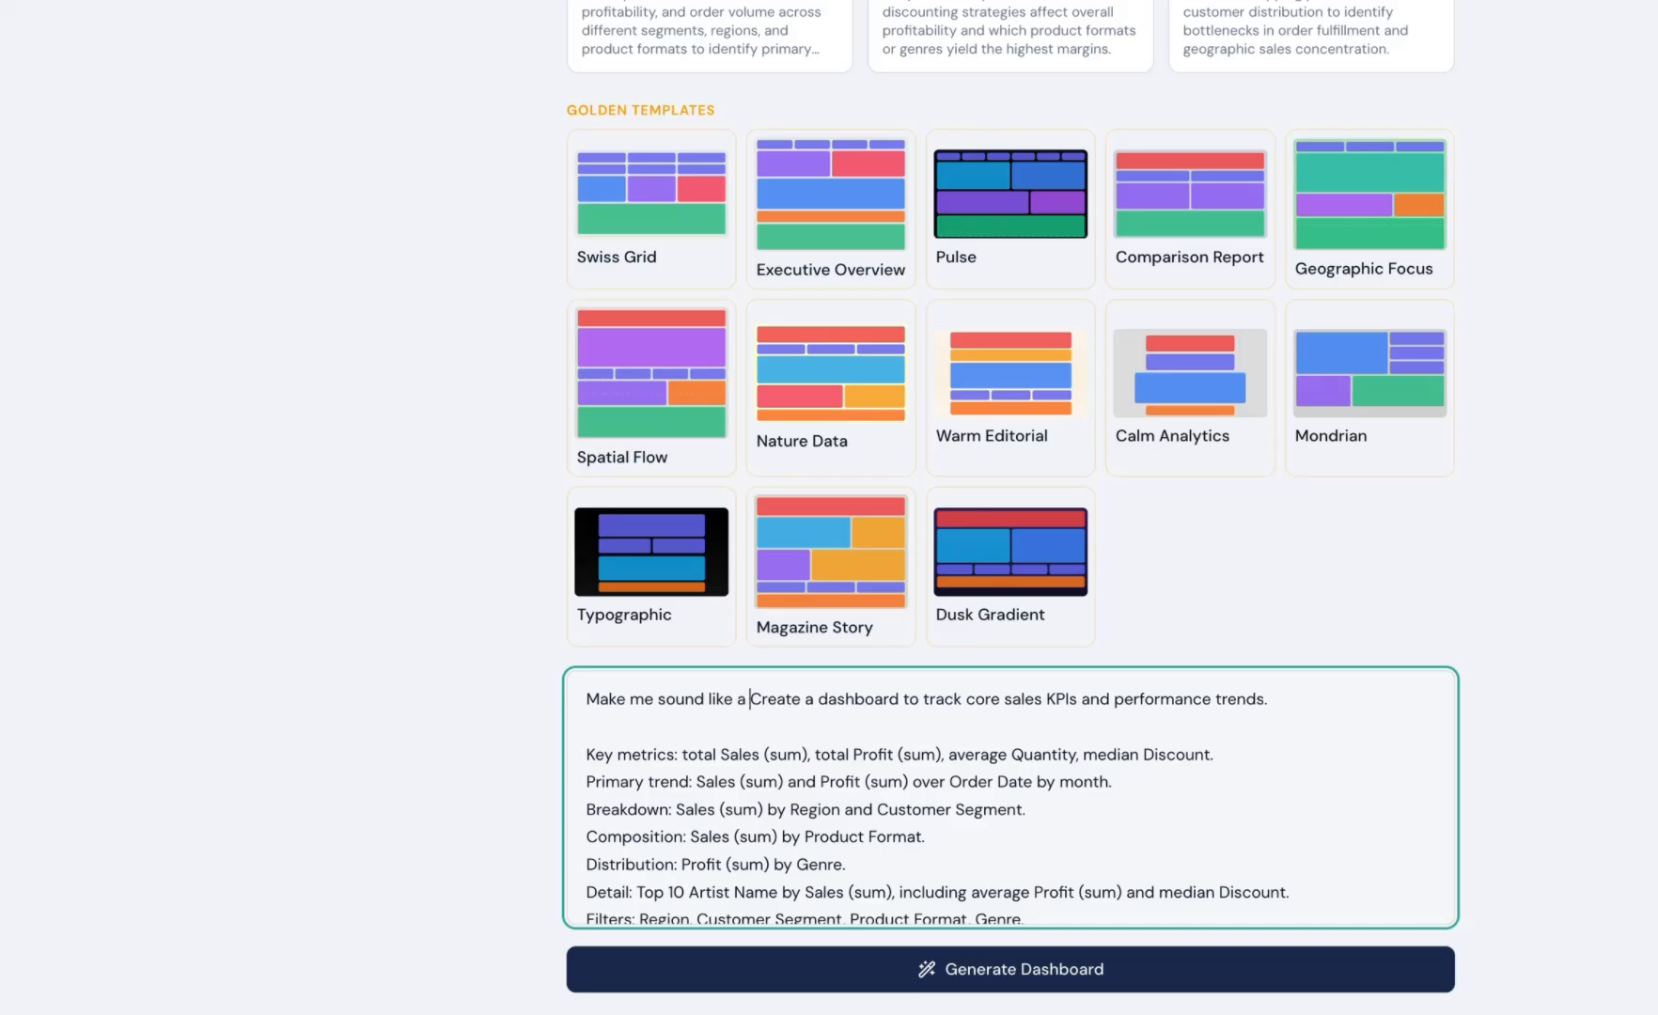
key(Return)
key(Return)
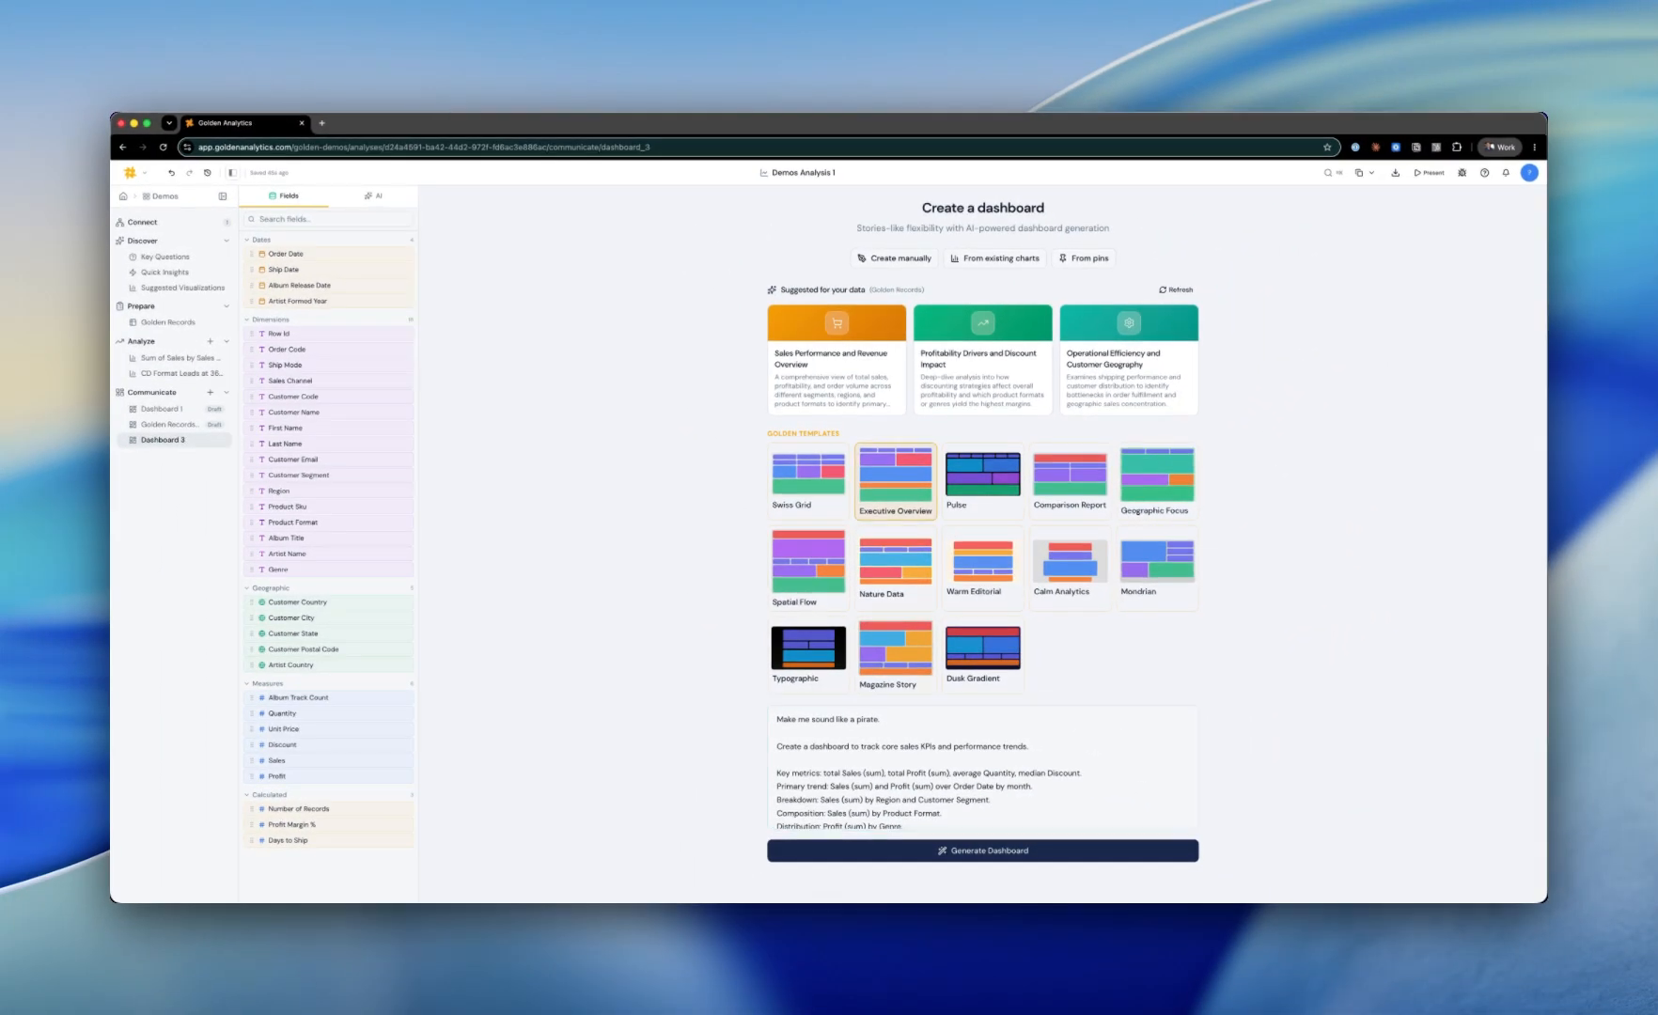
click(983, 851)
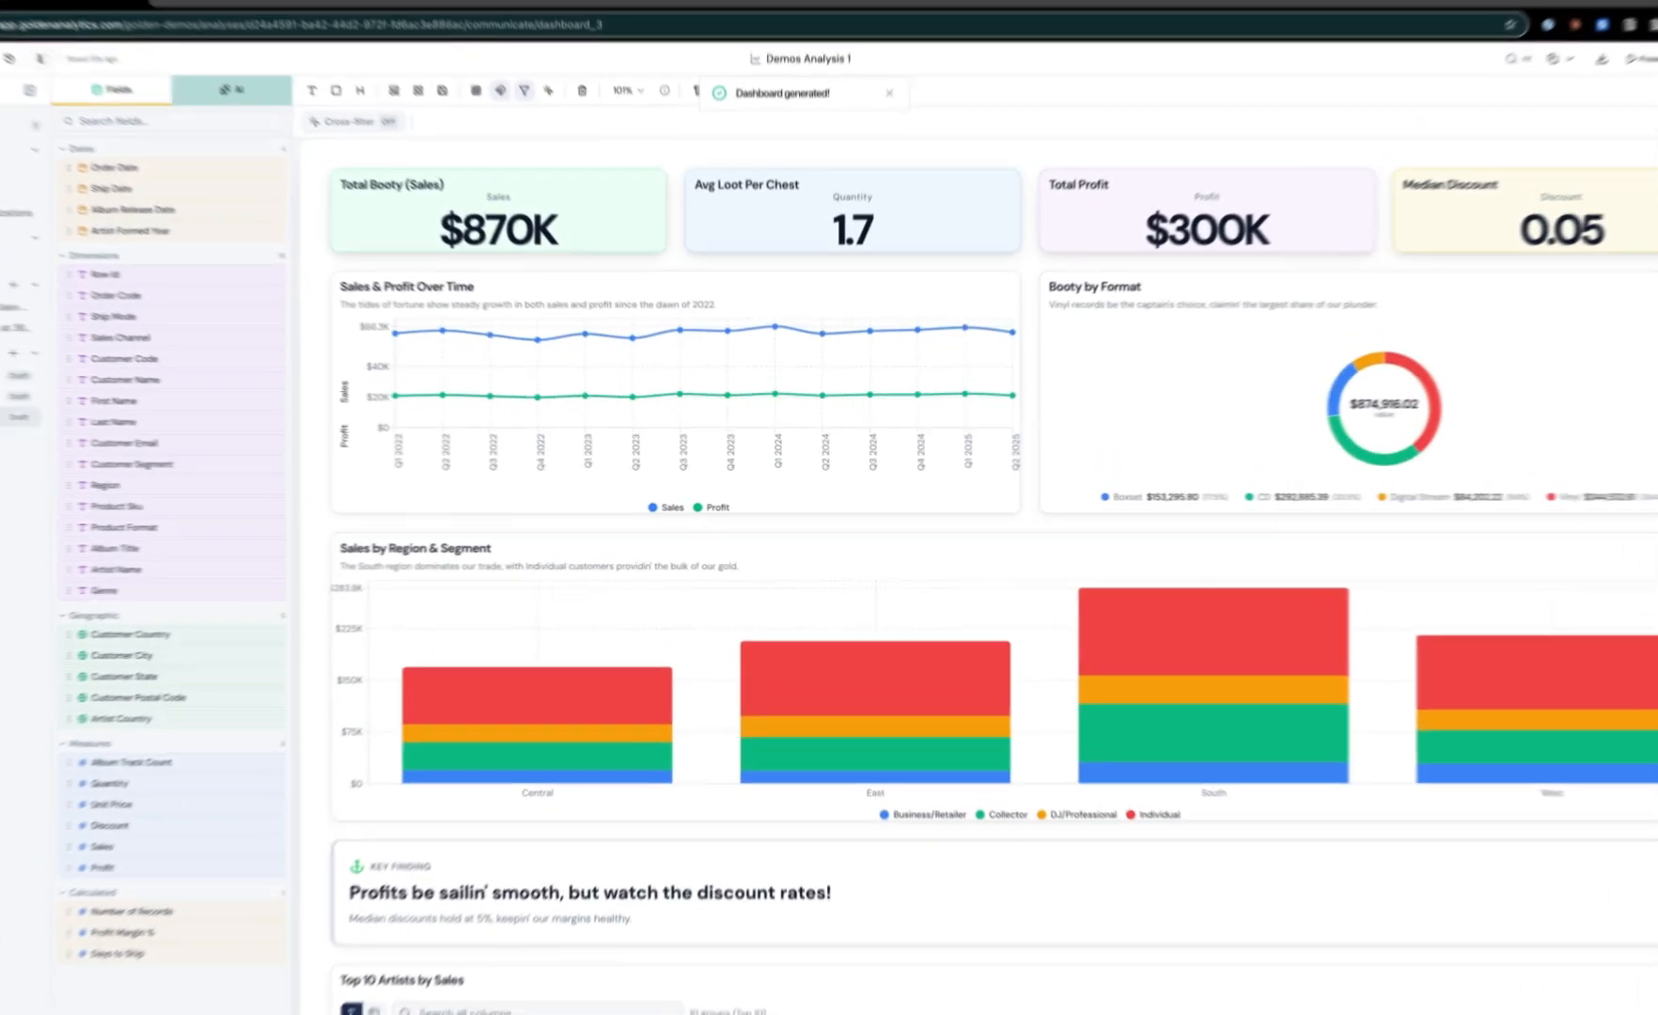
Step: Apply the Vinyl Record Dark style to the dashboard from the AI tools
click(374, 196)
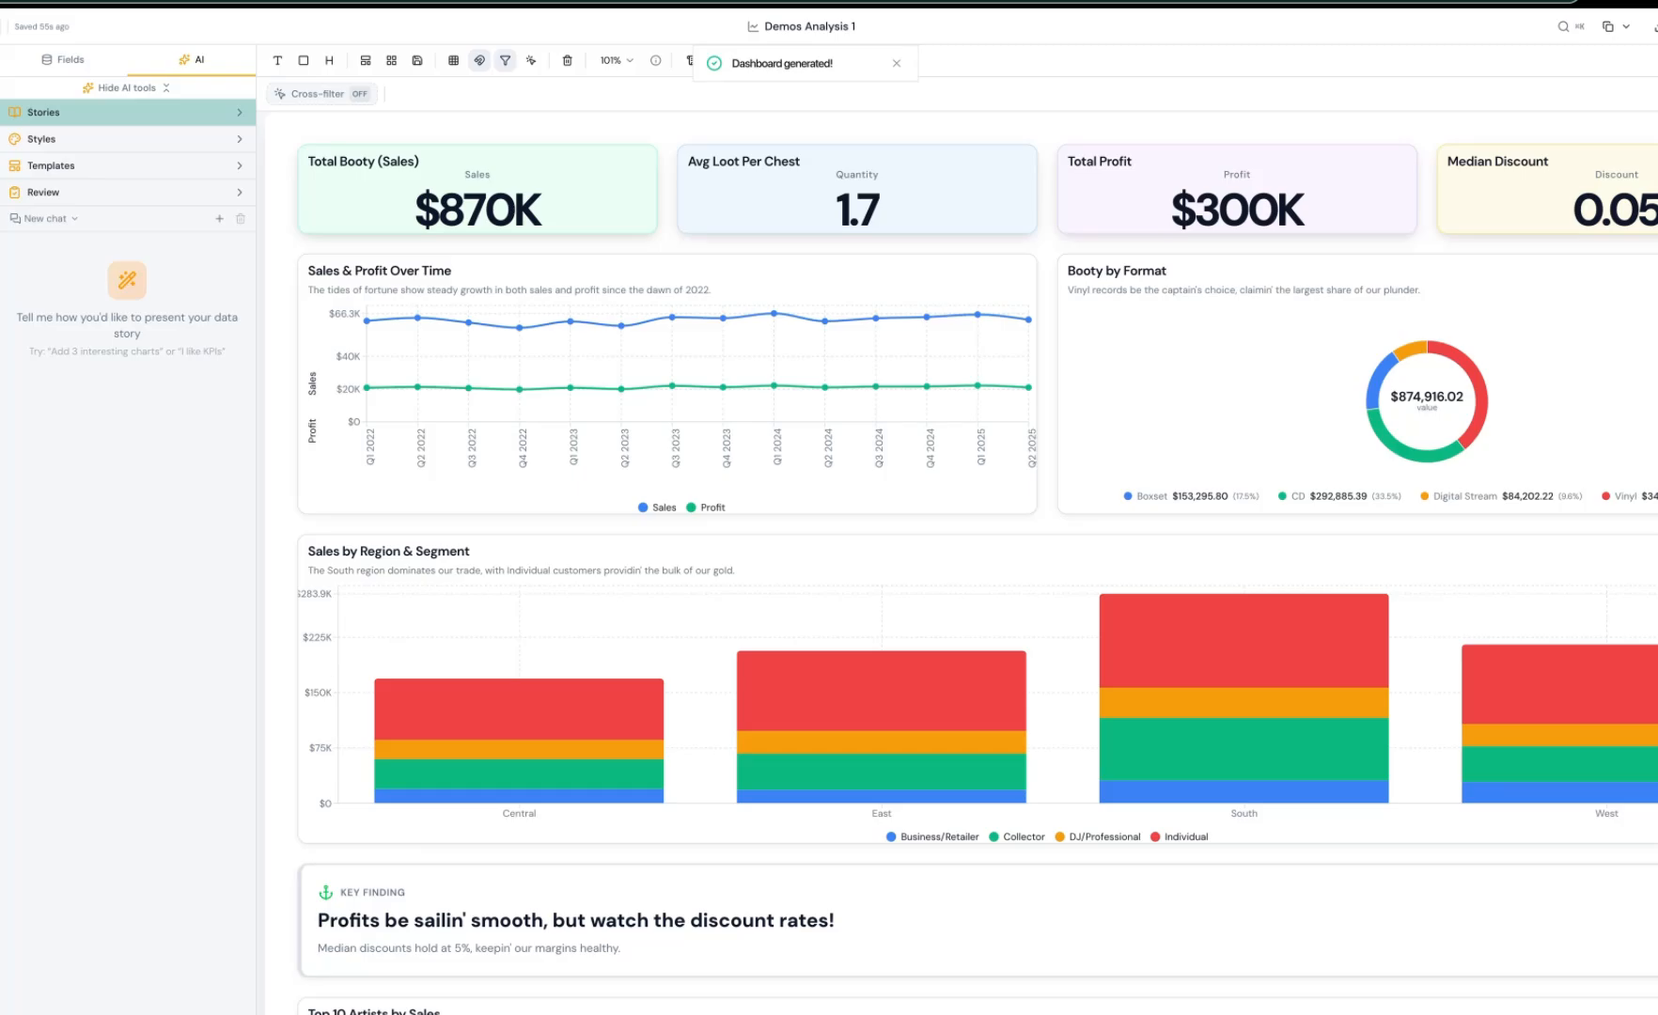
click(41, 139)
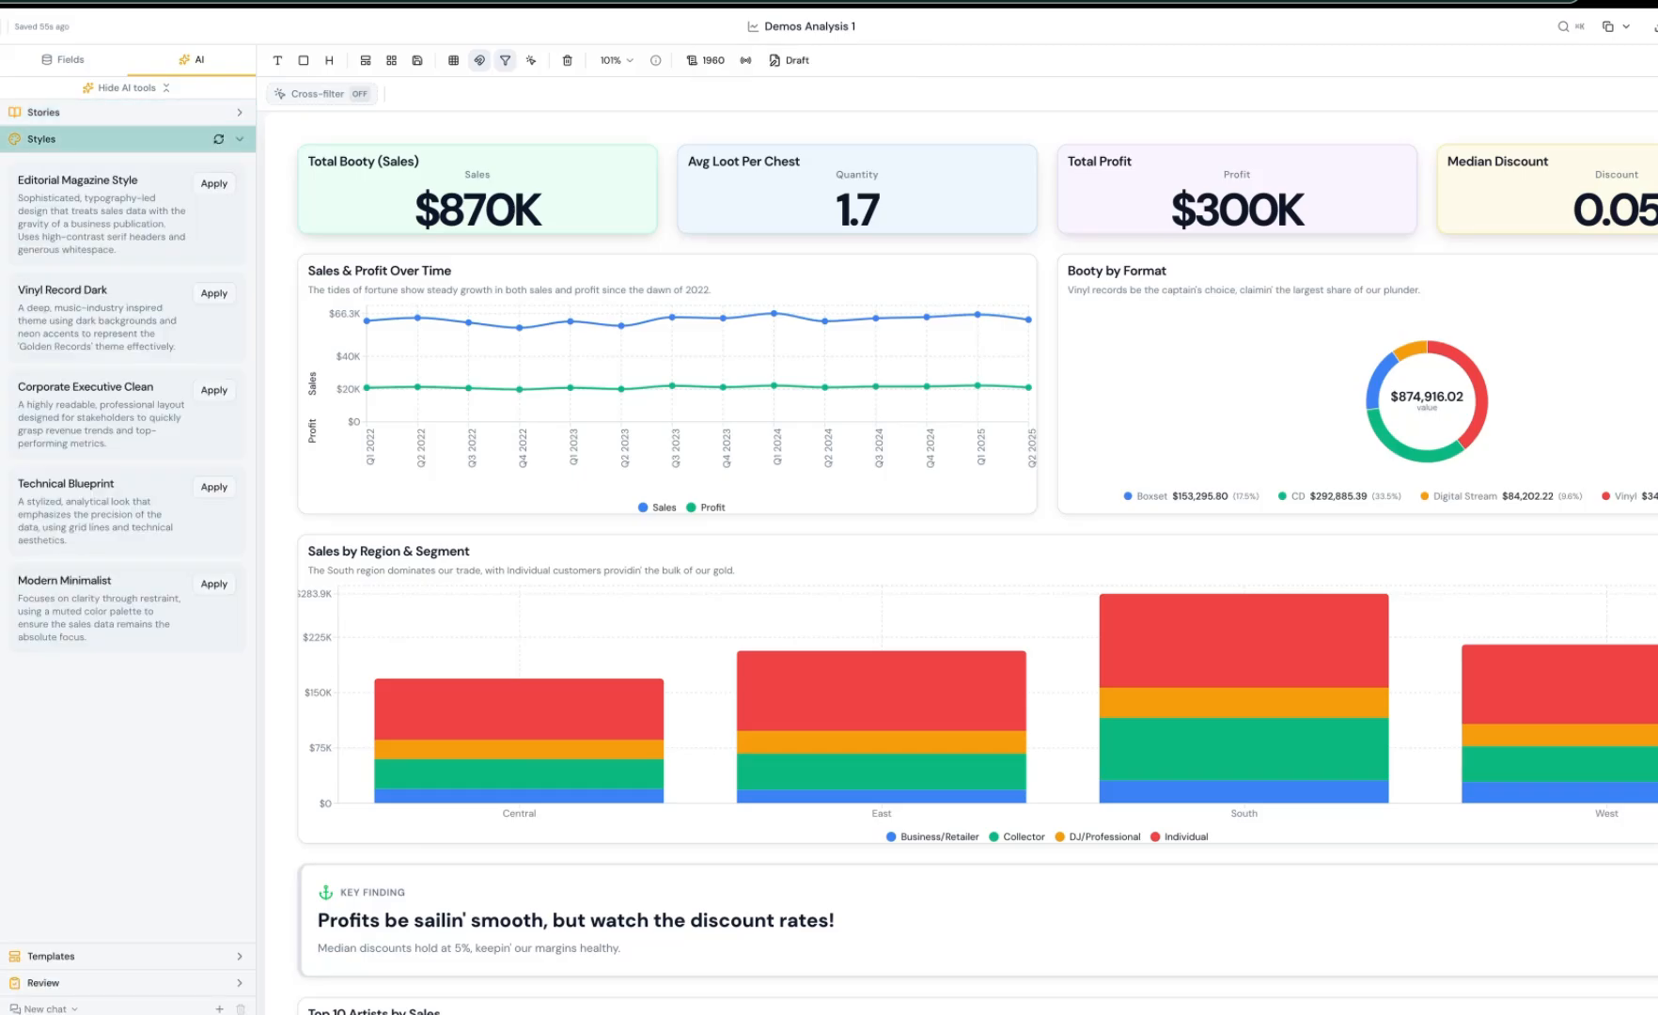
click(215, 293)
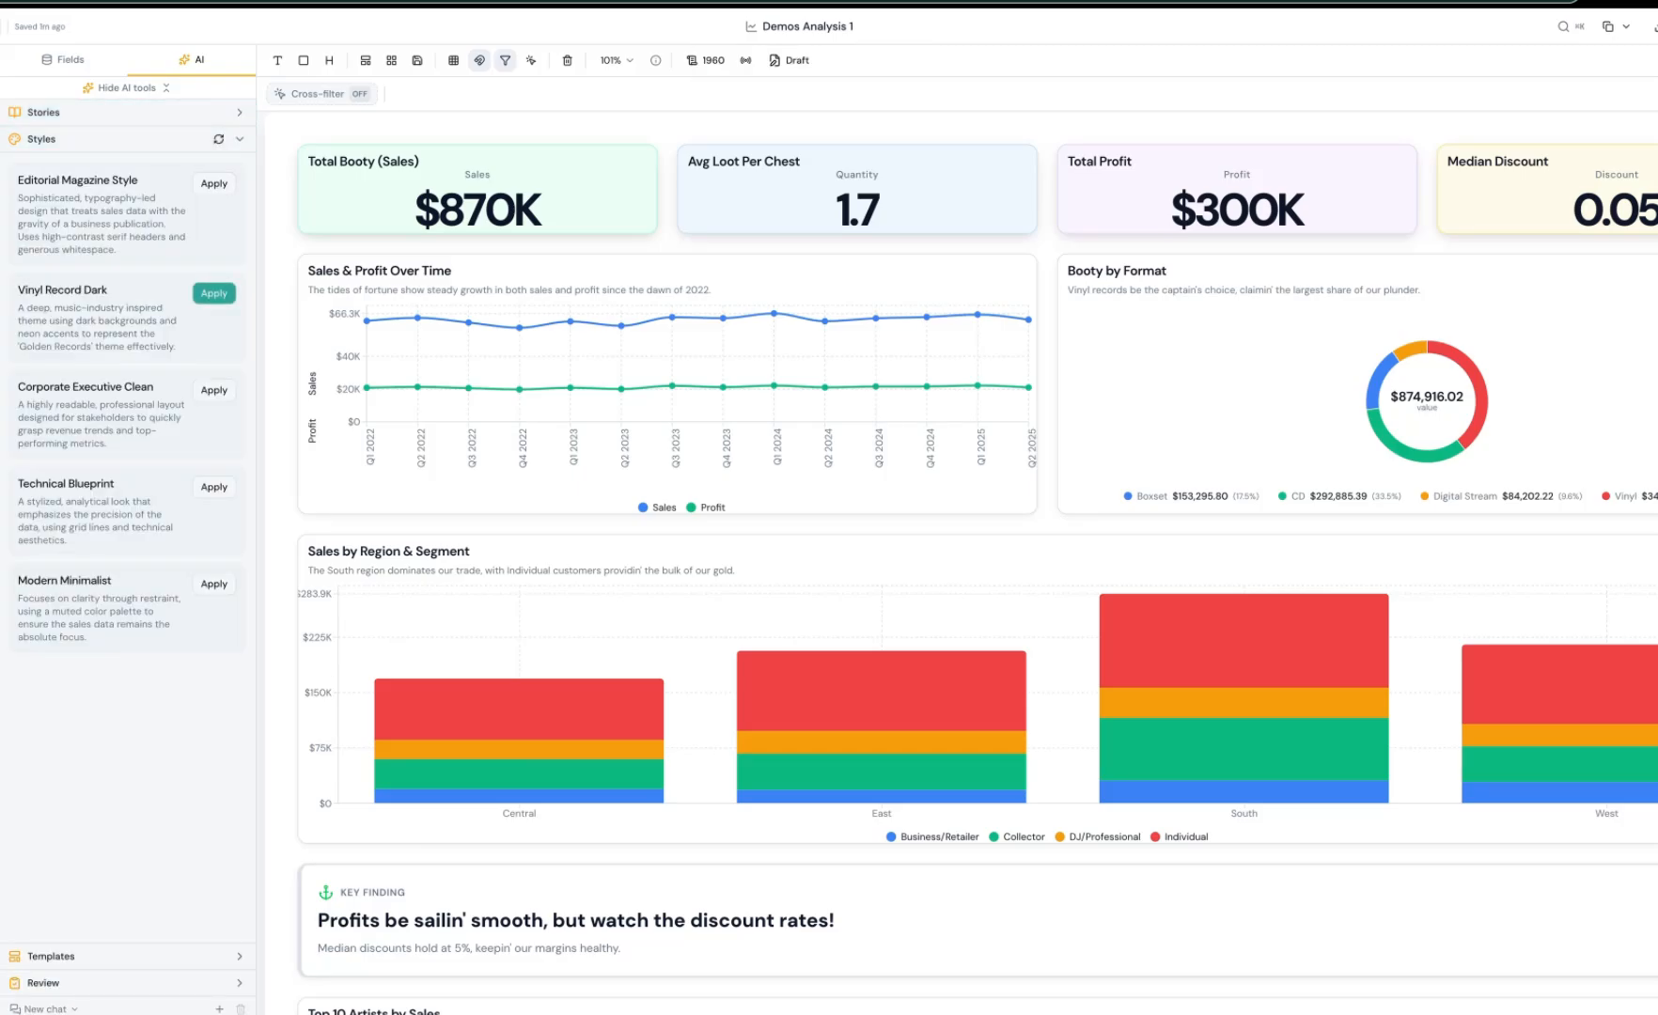
Step: Switch the dashboard layout to the Warm Editorial golden template
click(51, 166)
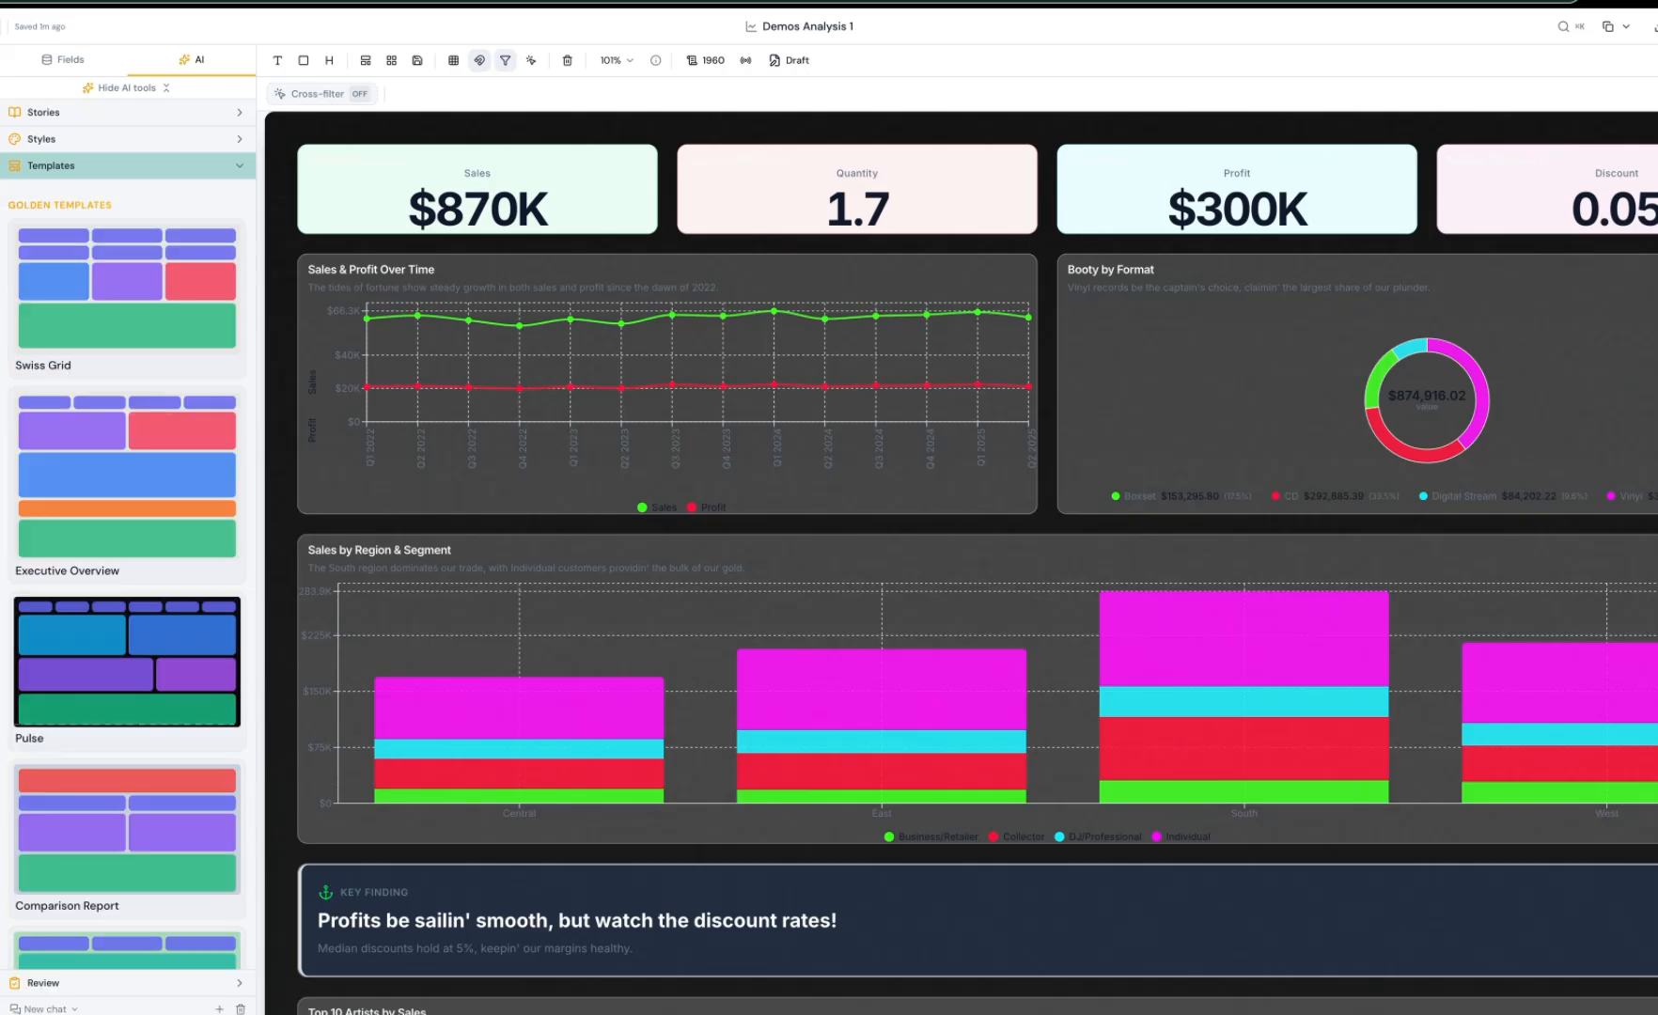
scroll(127, 564, down, 5)
scroll(127, 564, down, 2)
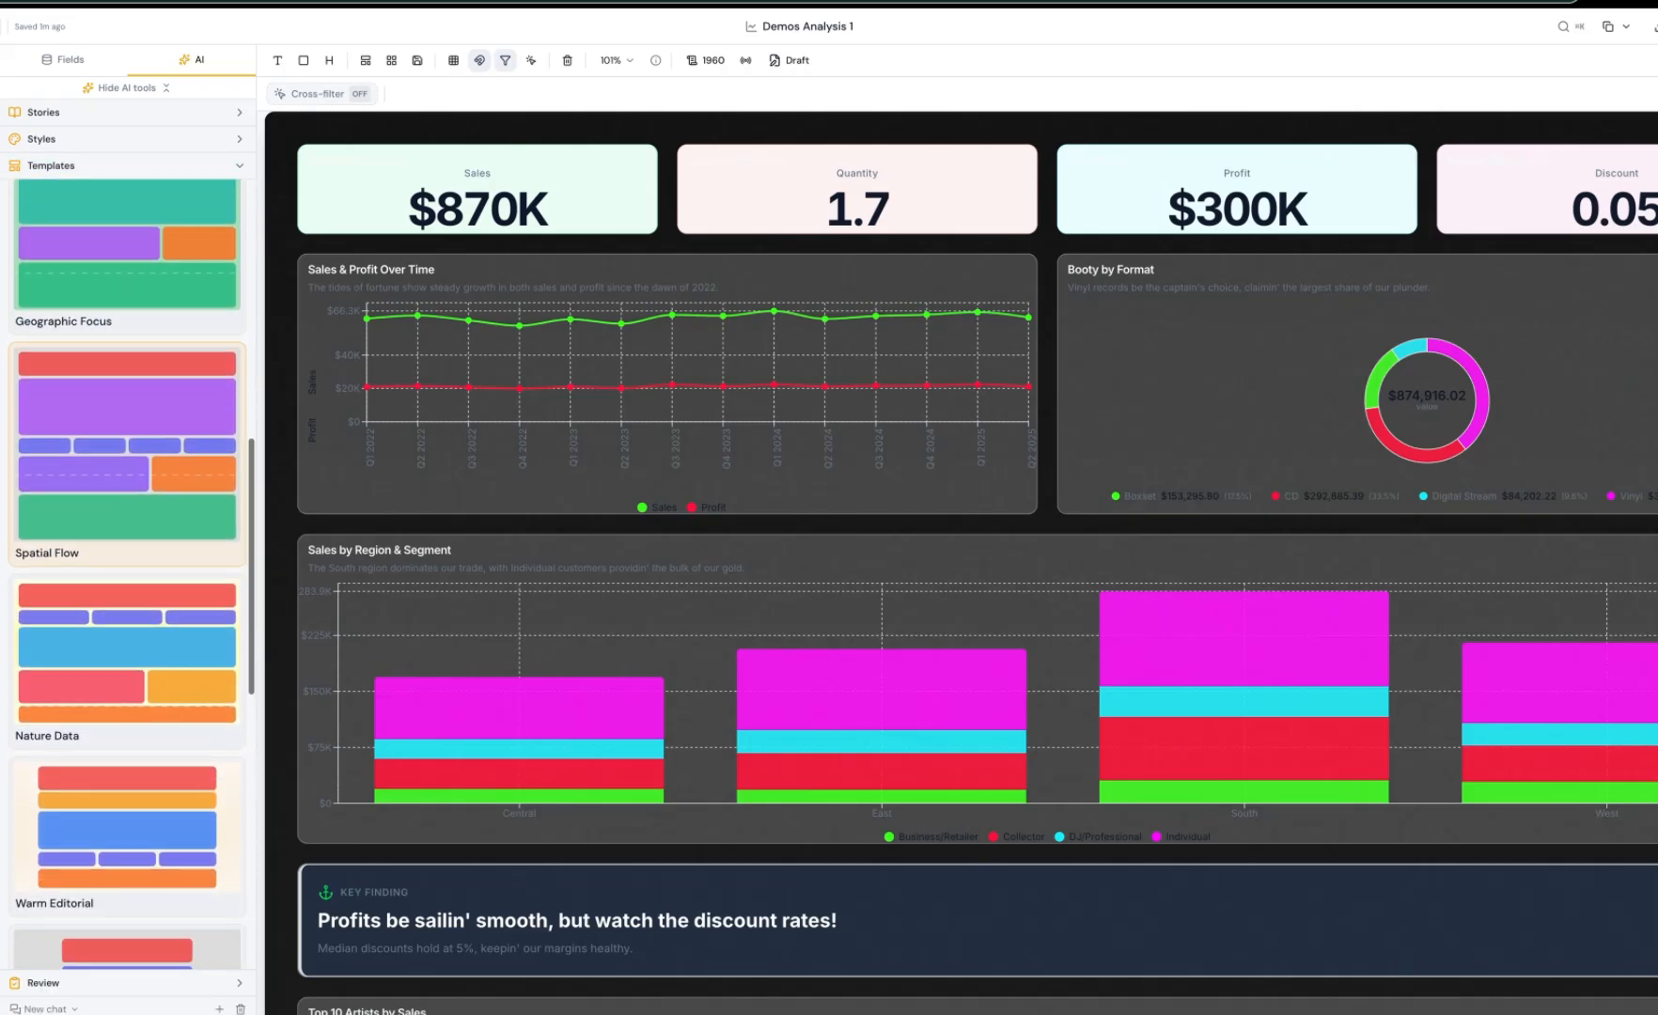
click(127, 835)
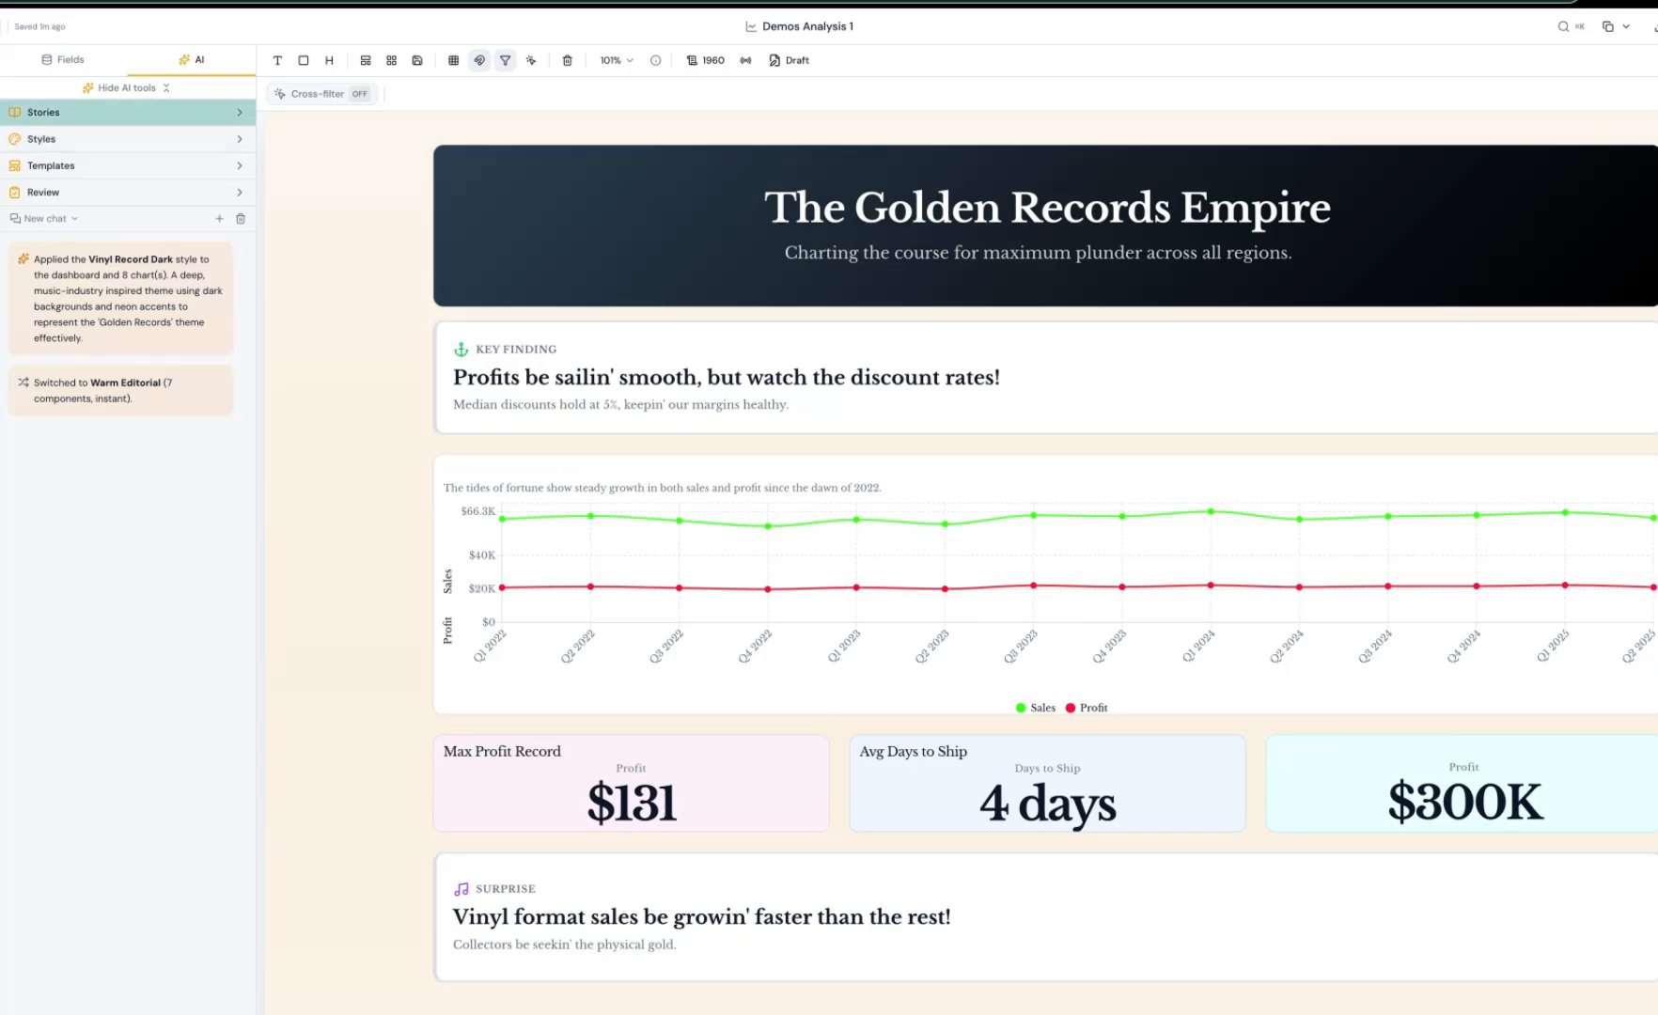
Step: Apply "The Evolution of Listening Habits" story as a new sheet
click(43, 112)
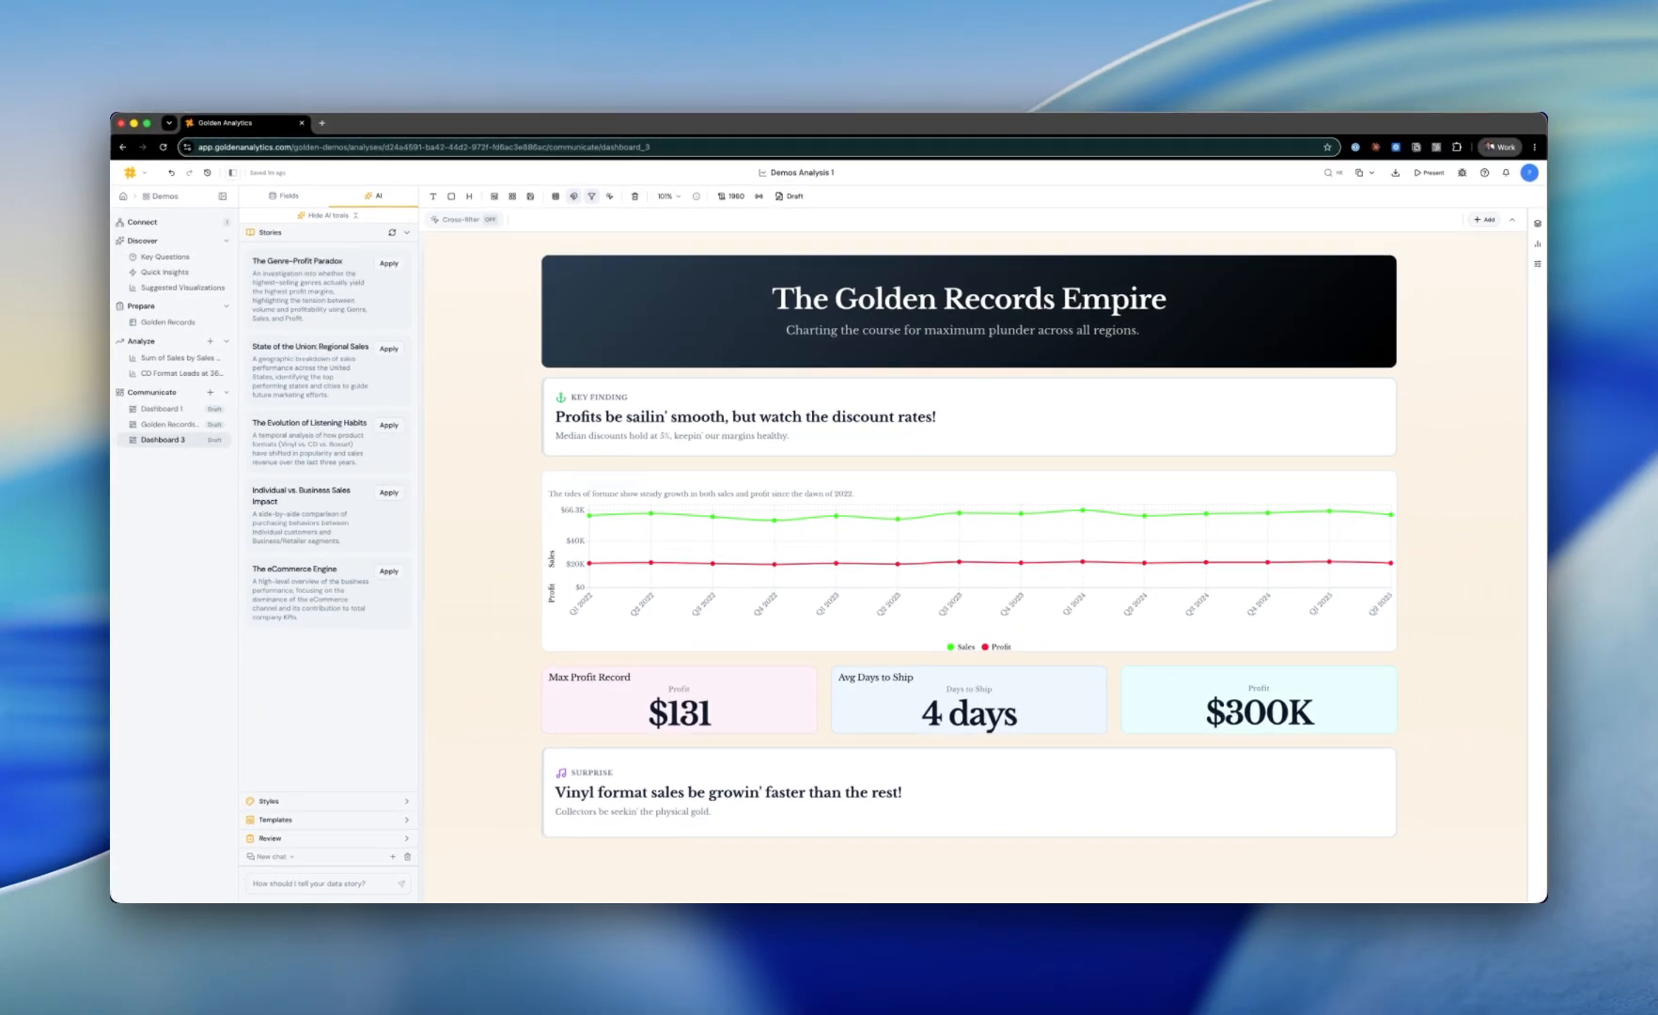
click(388, 425)
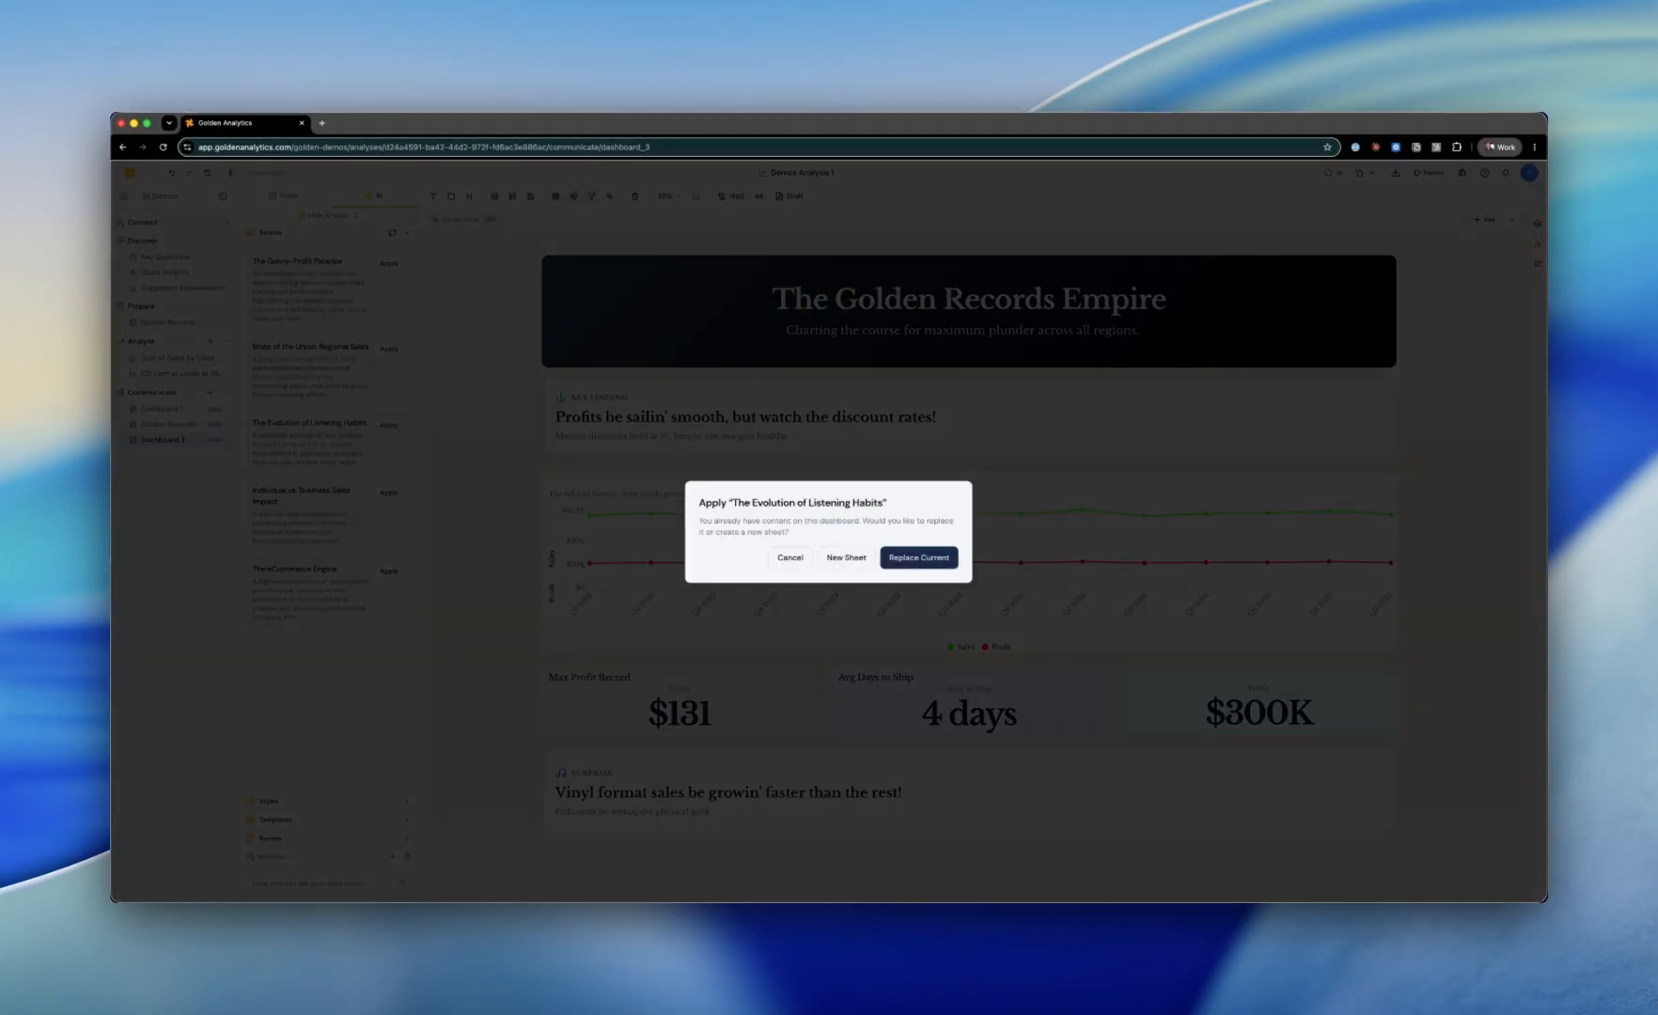
click(846, 557)
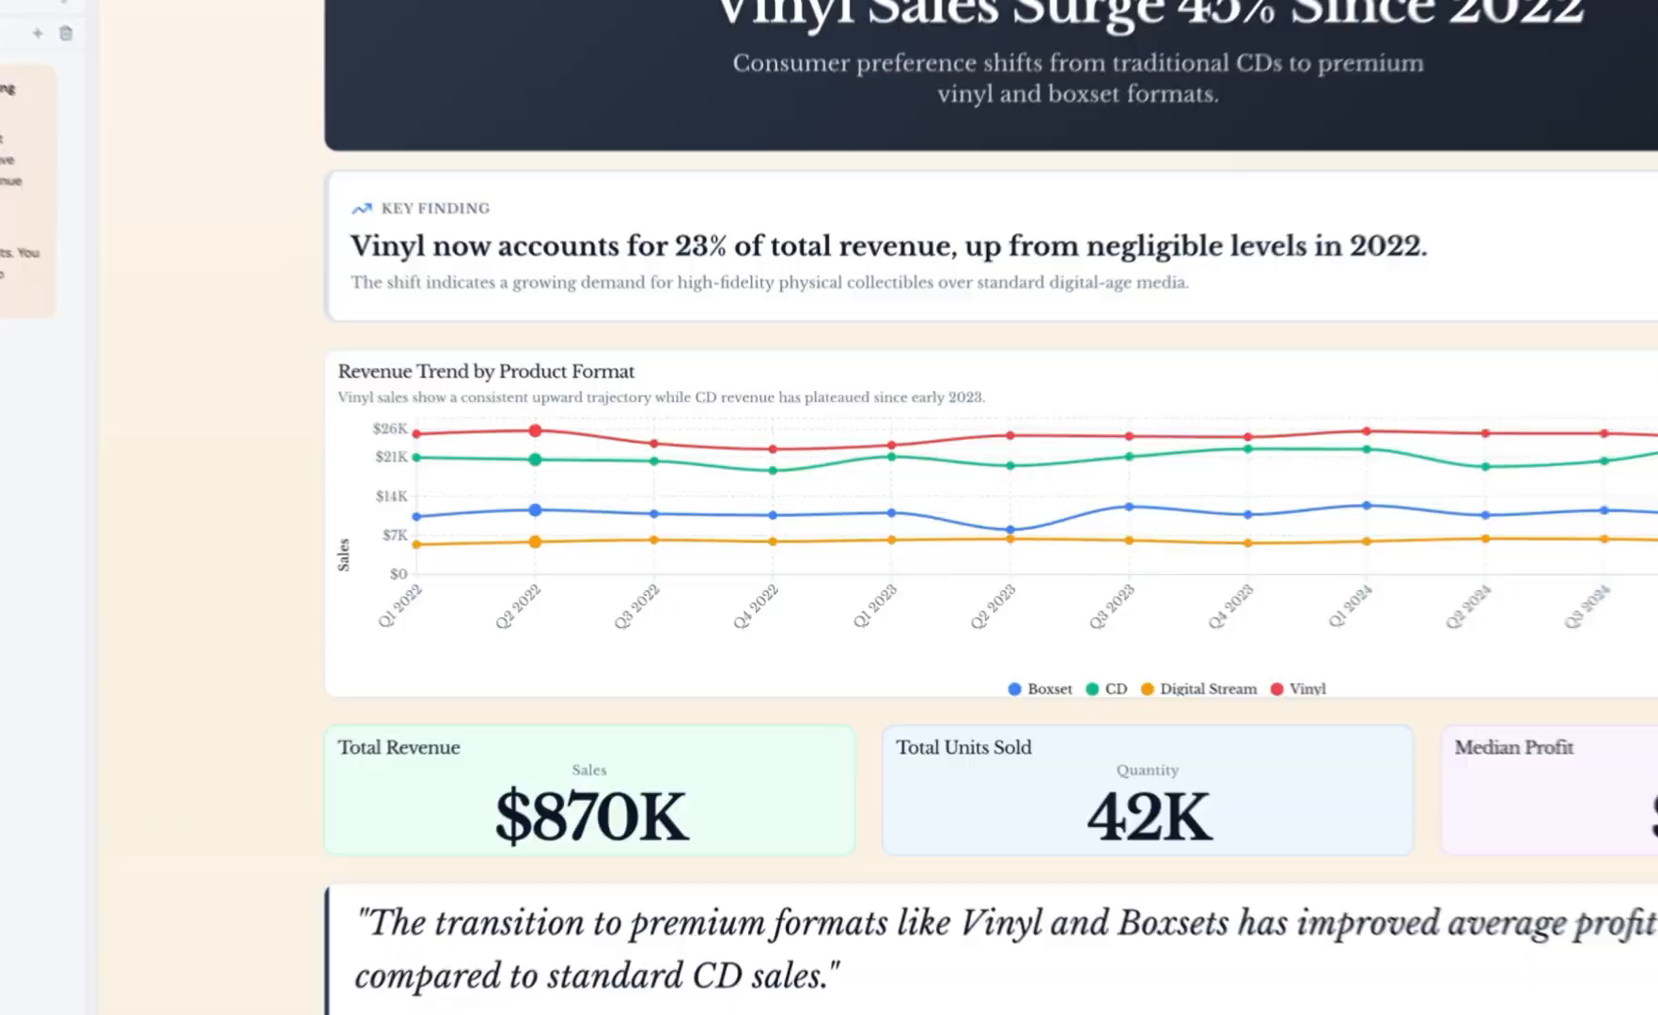
Step: Open the slide export options, view the Data export tab, and close the dialog
click(1396, 173)
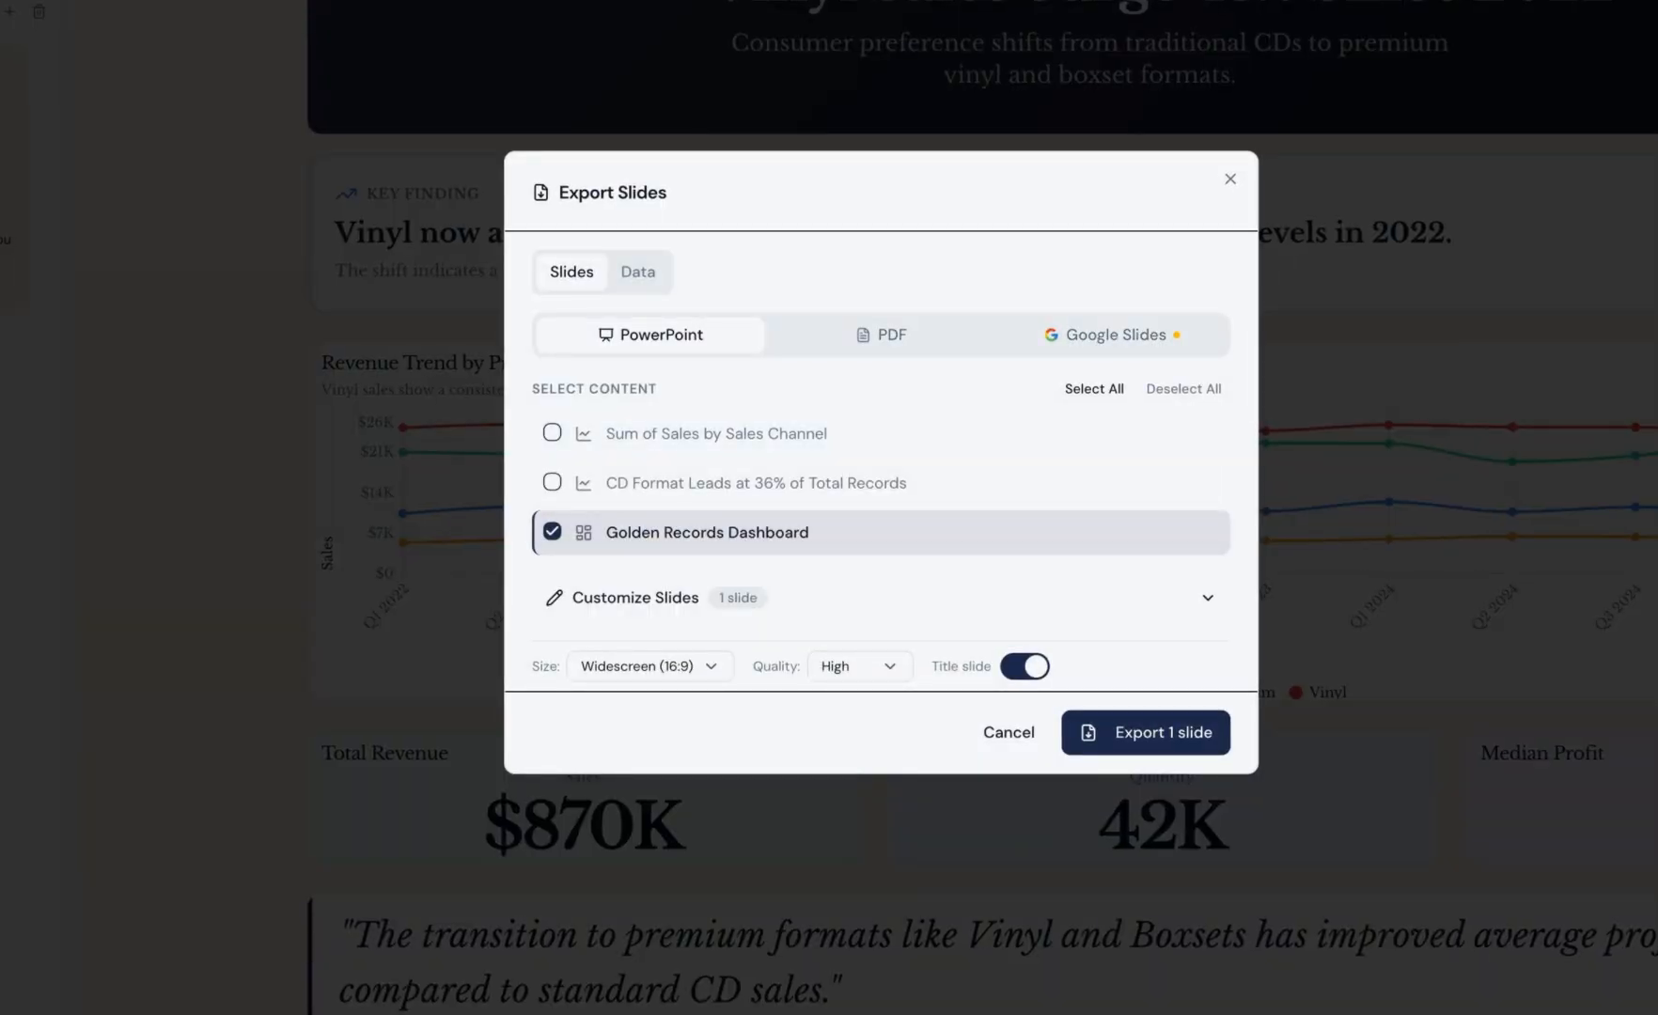
click(639, 273)
click(1230, 217)
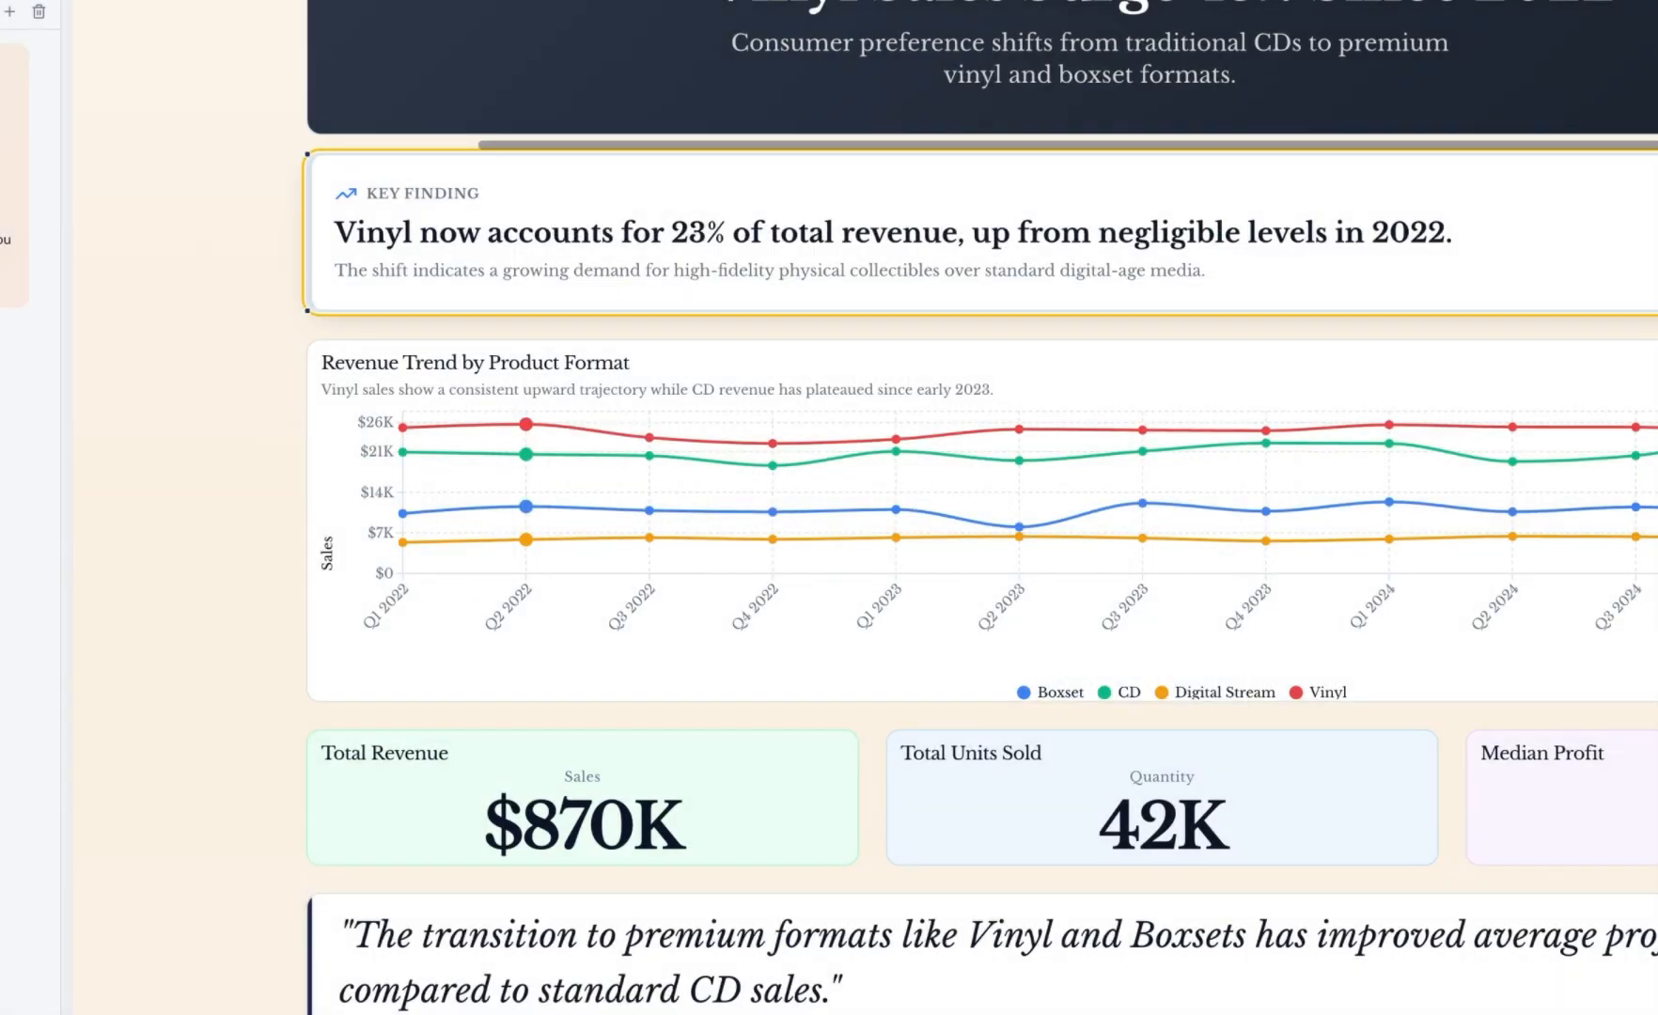